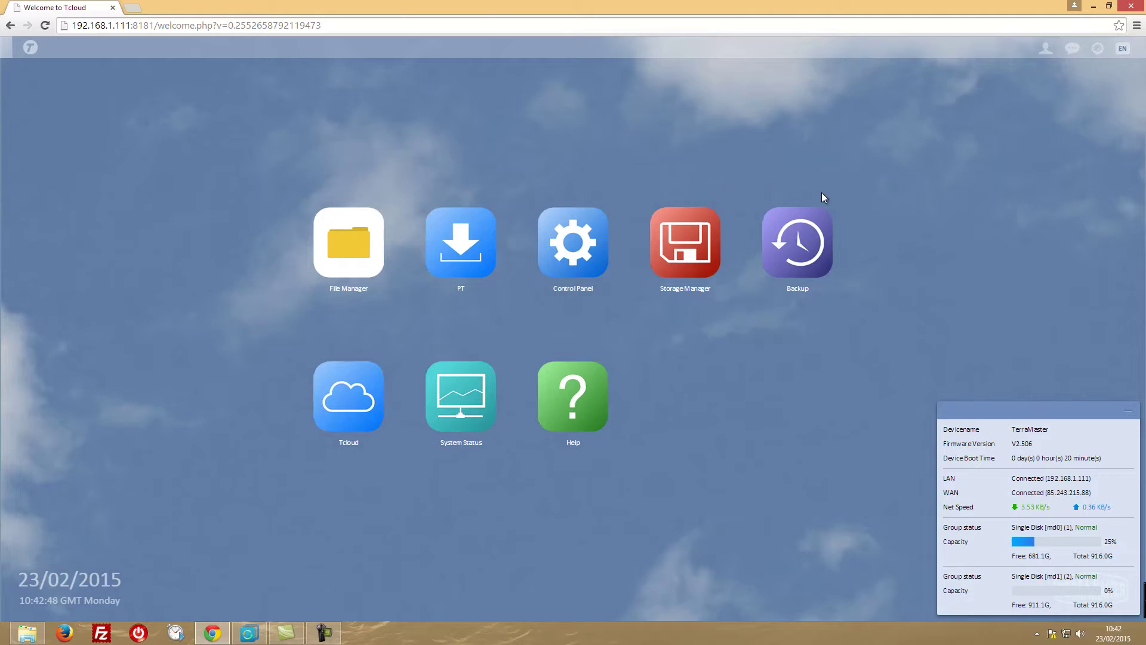
Open the Backup app's Time Machine page, showing a Single Disk volume with 10 GB capacity.
left_click(806, 245)
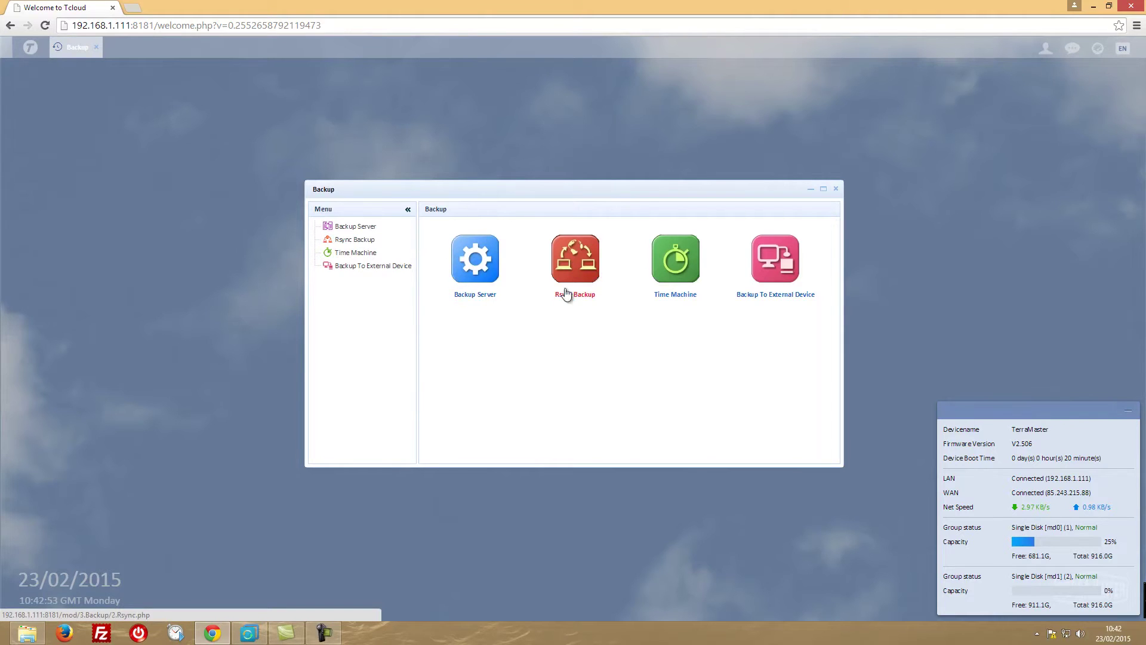
left_click(685, 258)
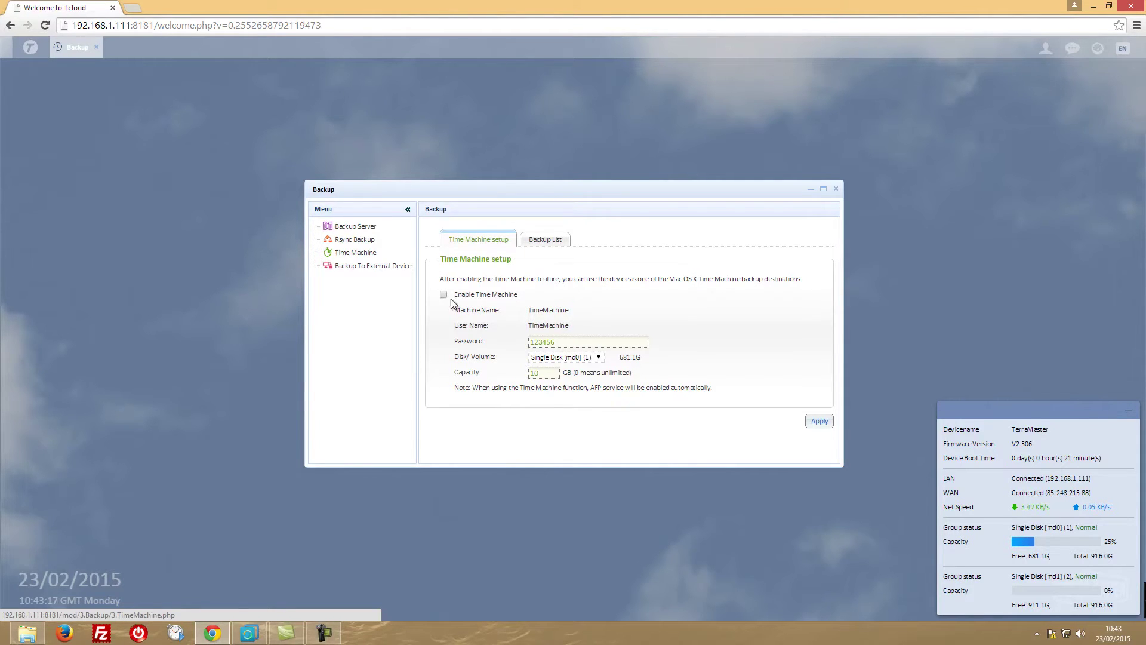
Keep Time Machine on Single Disk [md0] (1) after trying md1, and set capacity to 500 GB.
left_click_drag(548, 372, 517, 378)
left_click(589, 358)
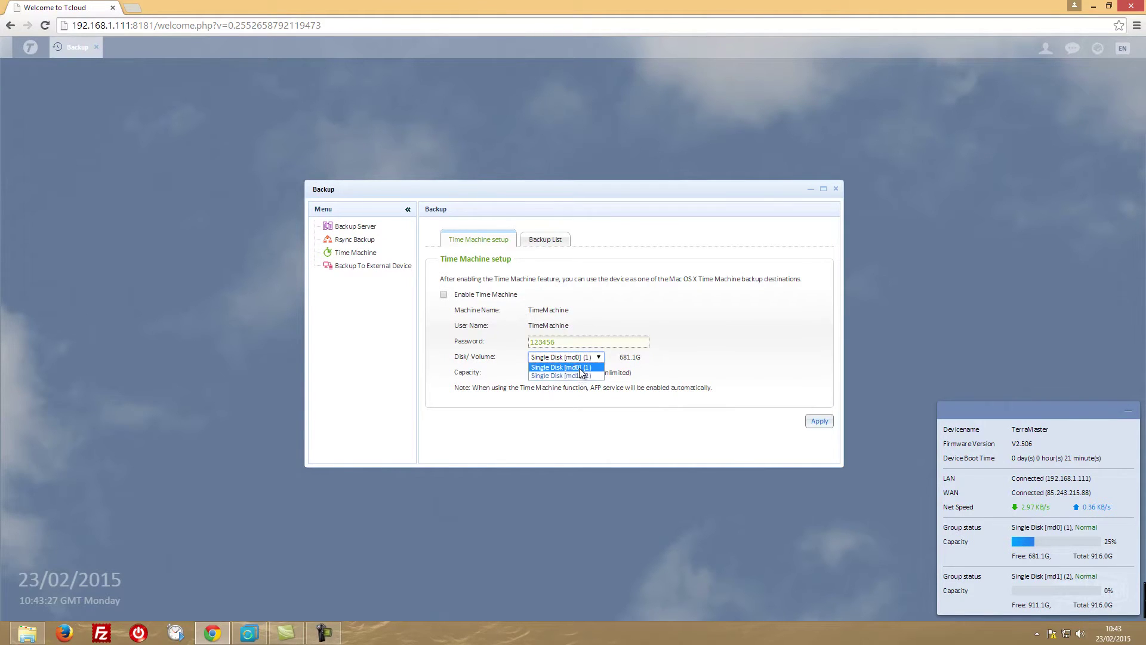
left_click(583, 375)
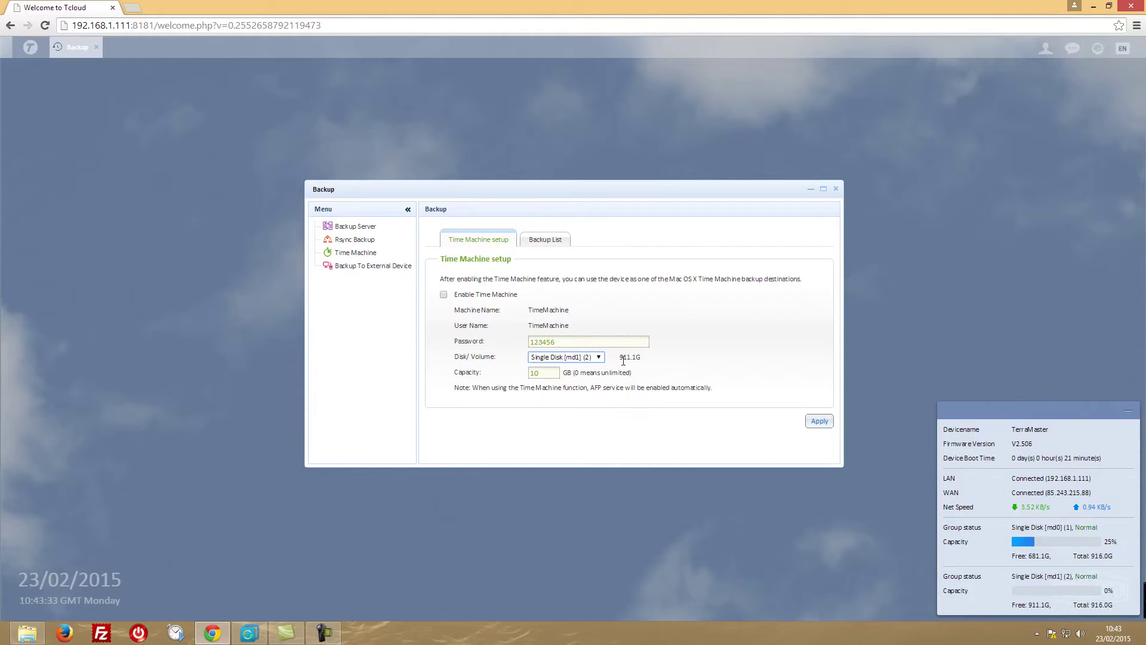
left_click(599, 359)
left_click(594, 367)
left_click(553, 373)
key("ctrl+a")
type("500")
Show the Rsync server settings (started, port 873), then bring AOMEI Backupper forward.
left_click(346, 228)
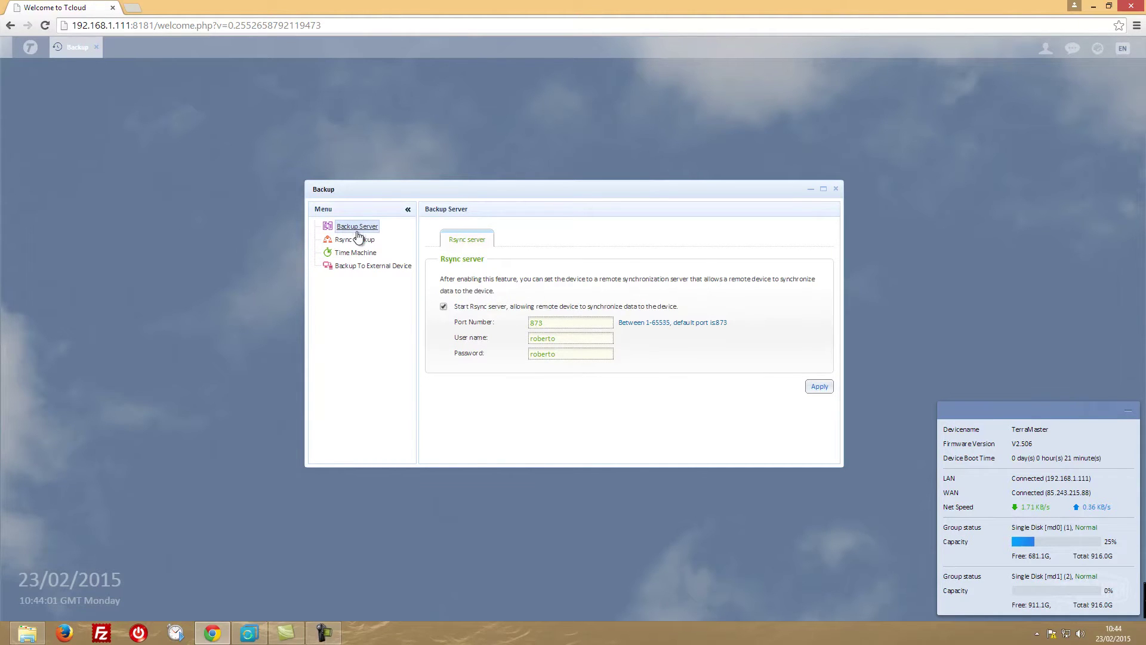
left_click(353, 240)
left_click(357, 231)
left_click(249, 632)
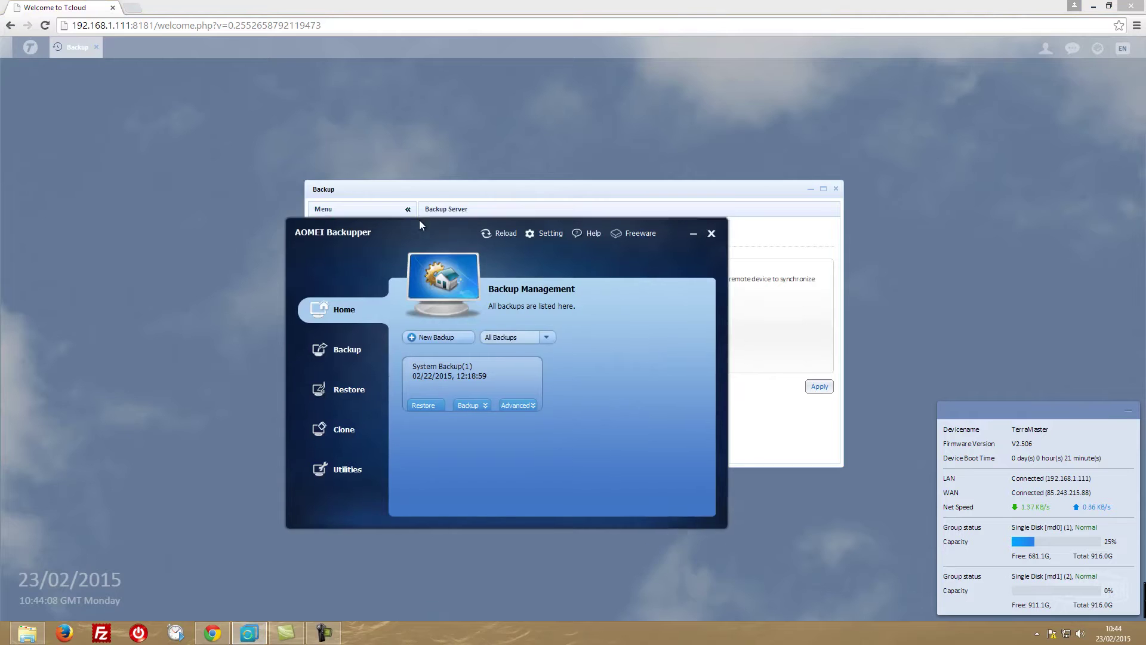
Reposition the AOMEI window and start a System Backup(2) task of drive C:.
left_click_drag(419, 221, 422, 142)
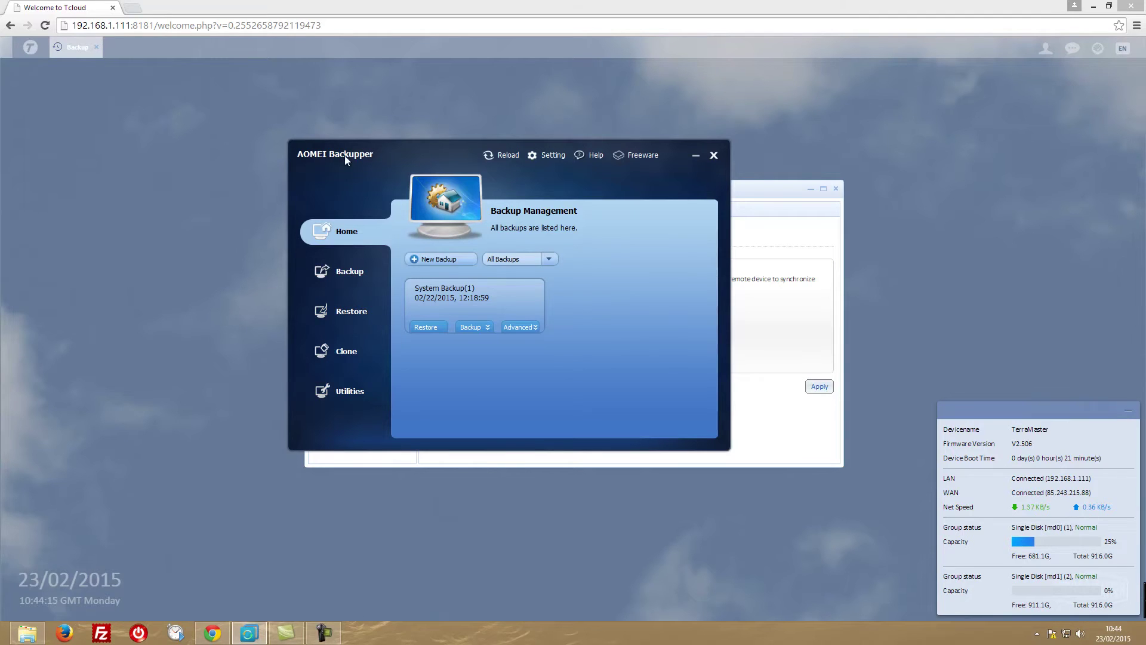
left_click_drag(345, 156, 356, 180)
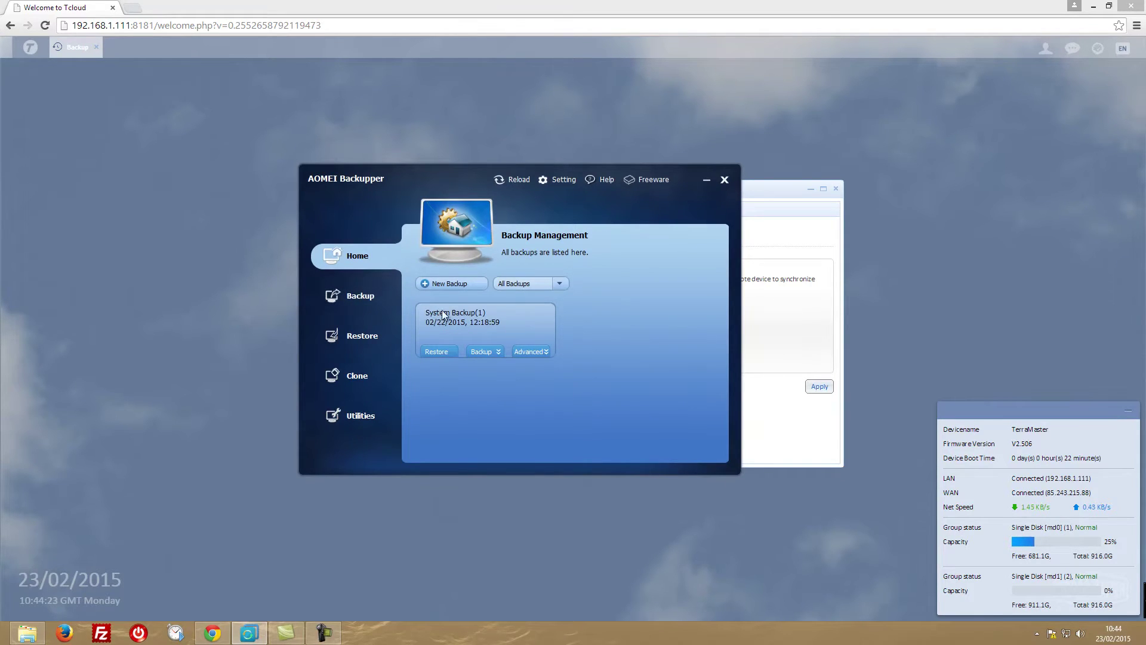
left_click(365, 295)
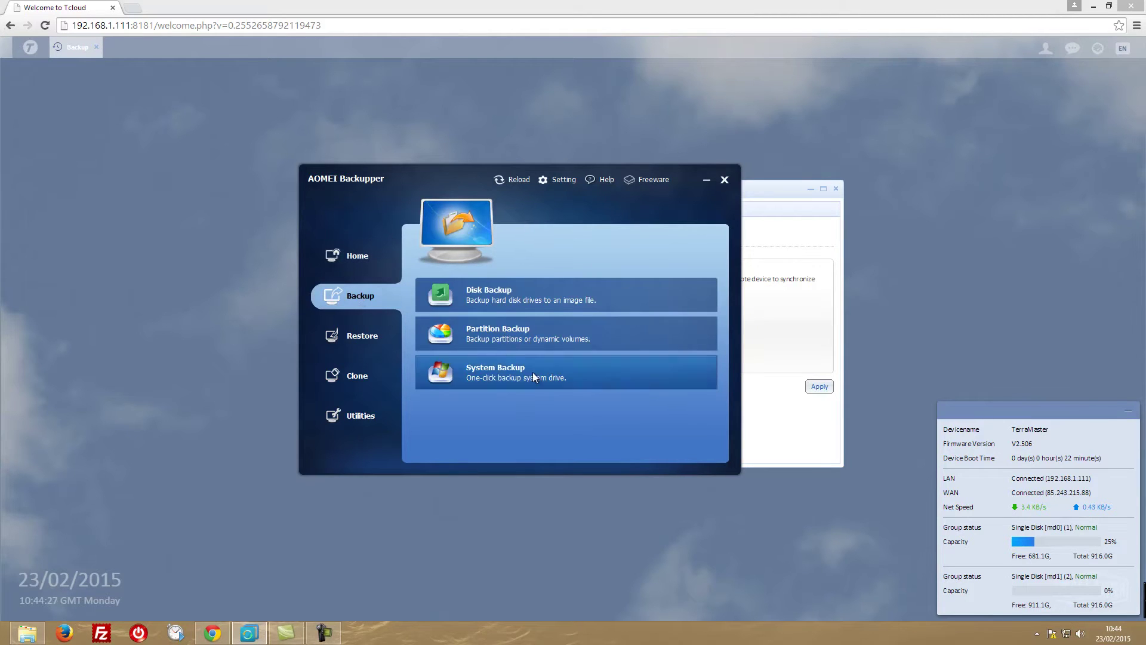
left_click(470, 373)
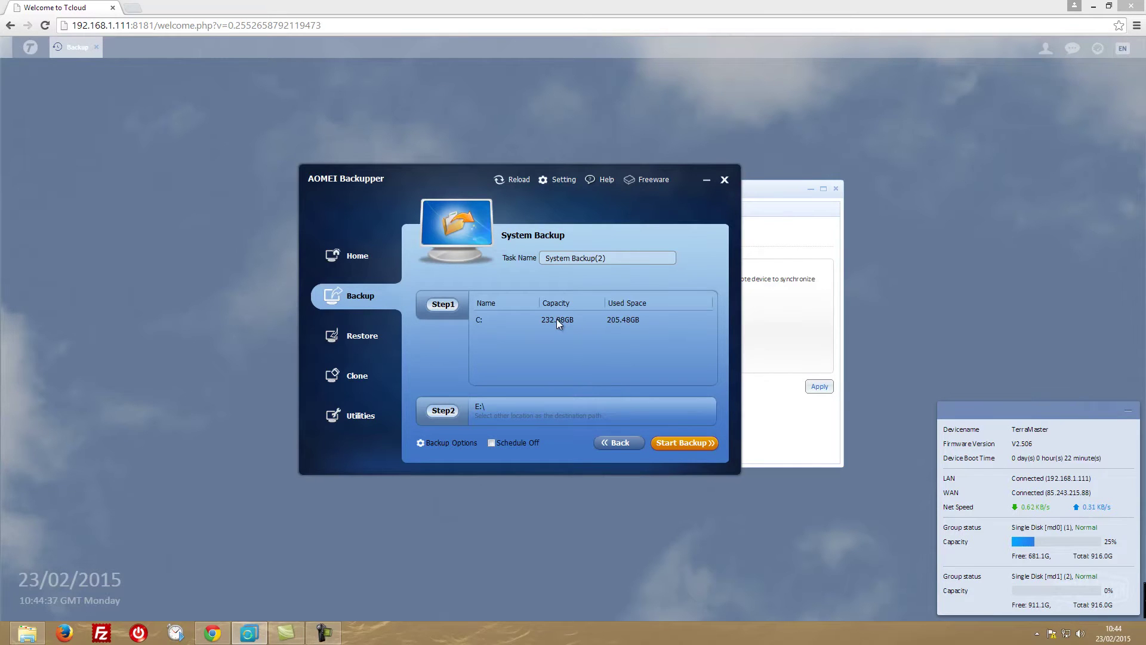
Point System Backup(2)'s destination to the backups_pc share on the network's TERRAMASTER NAS.
left_click(453, 415)
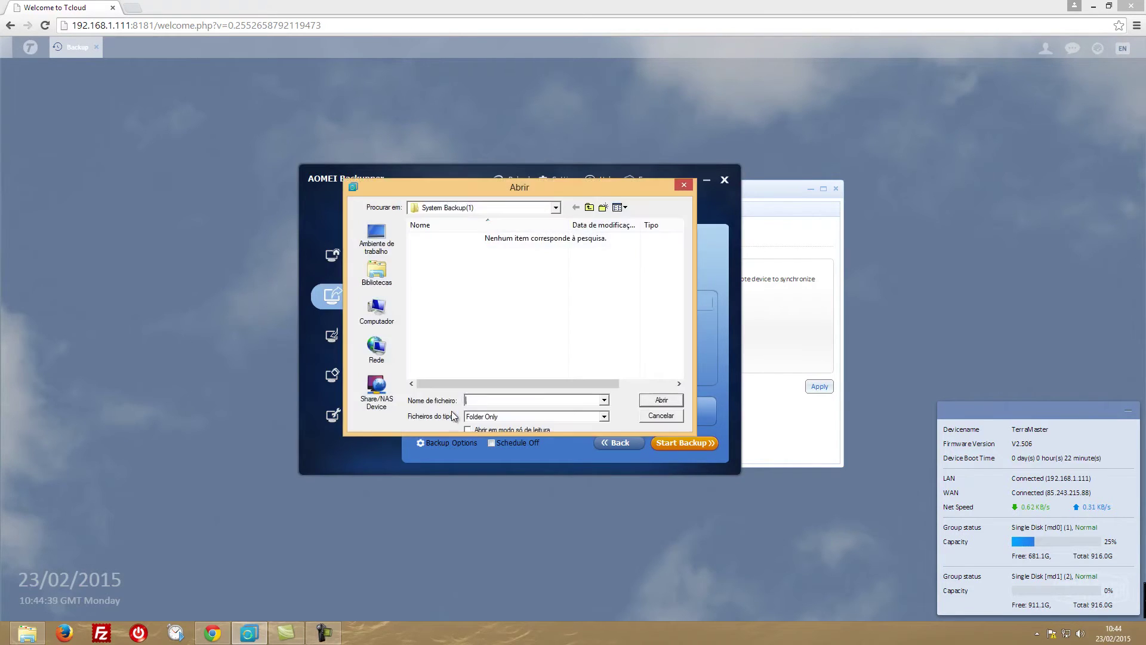
left_click(377, 349)
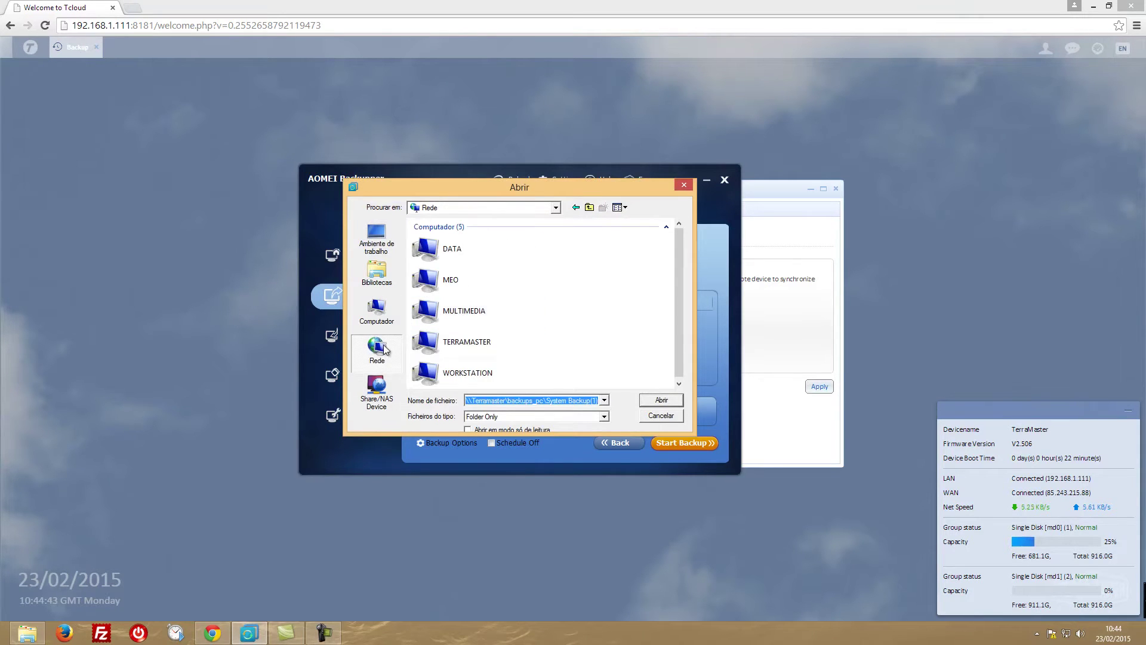
double_click(428, 343)
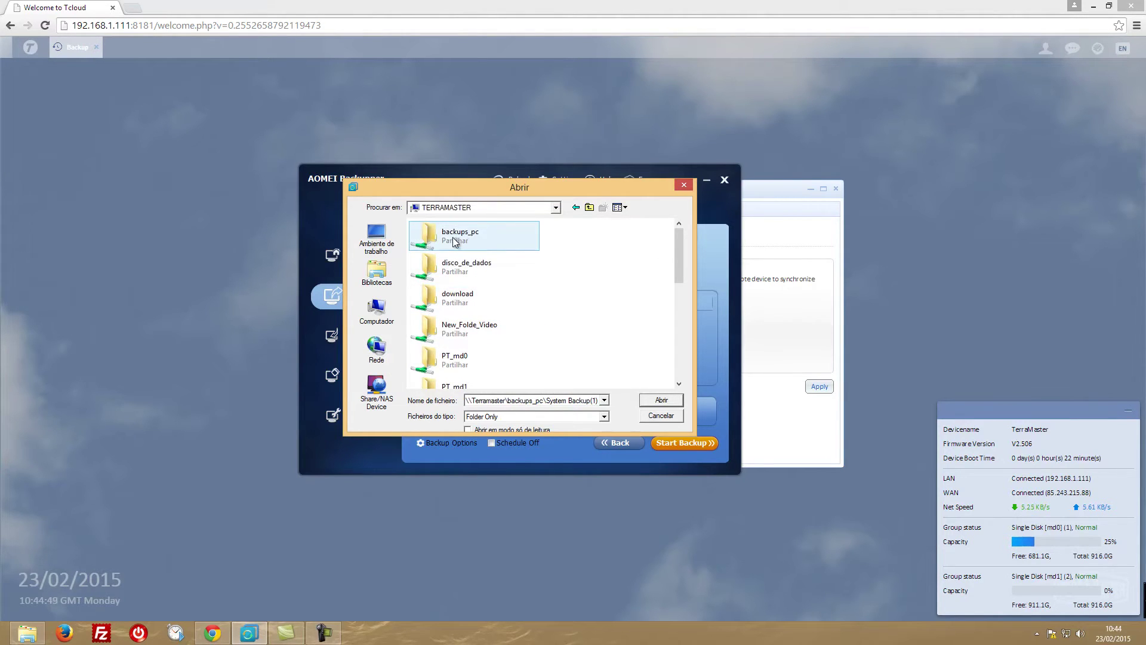
double_click(435, 241)
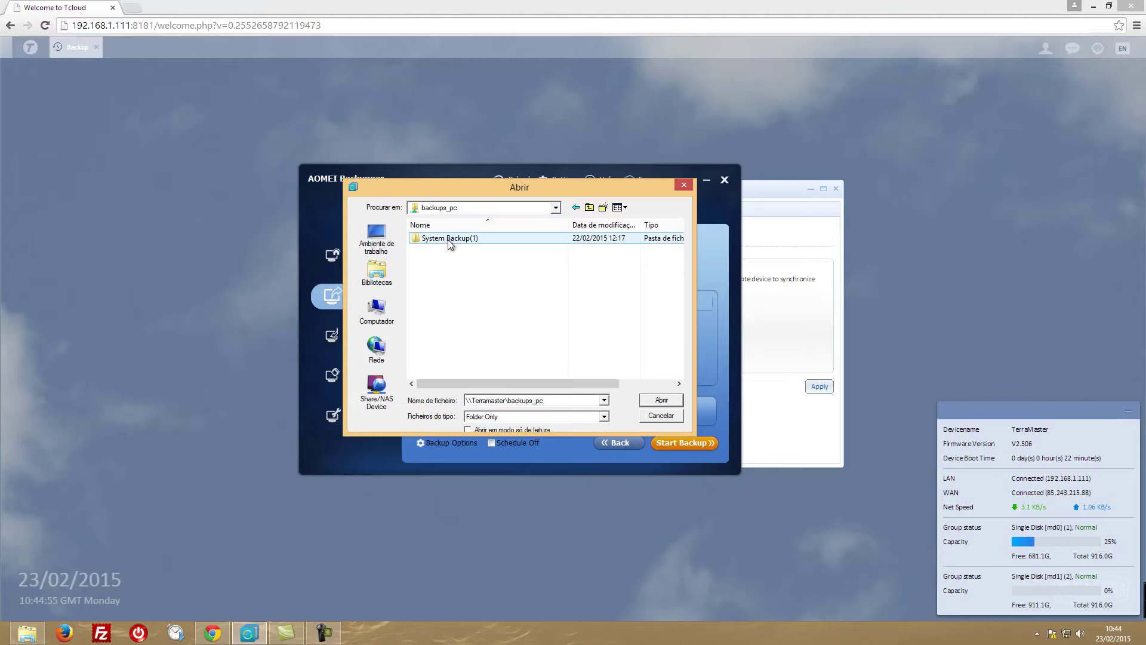
left_click(661, 399)
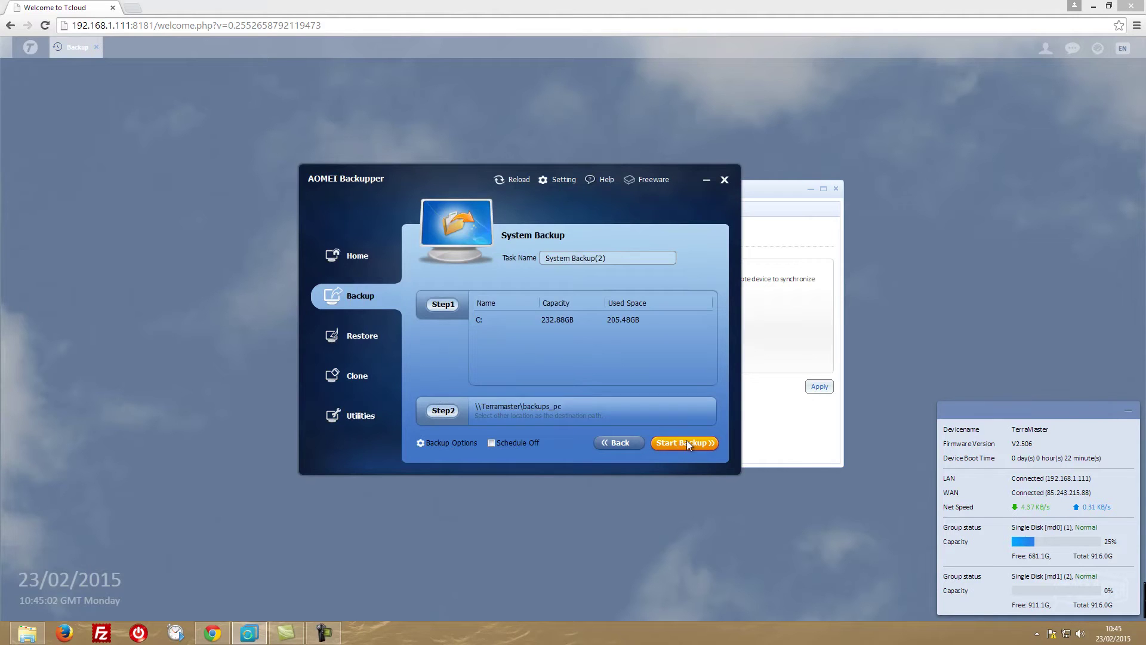
left_click(492, 442)
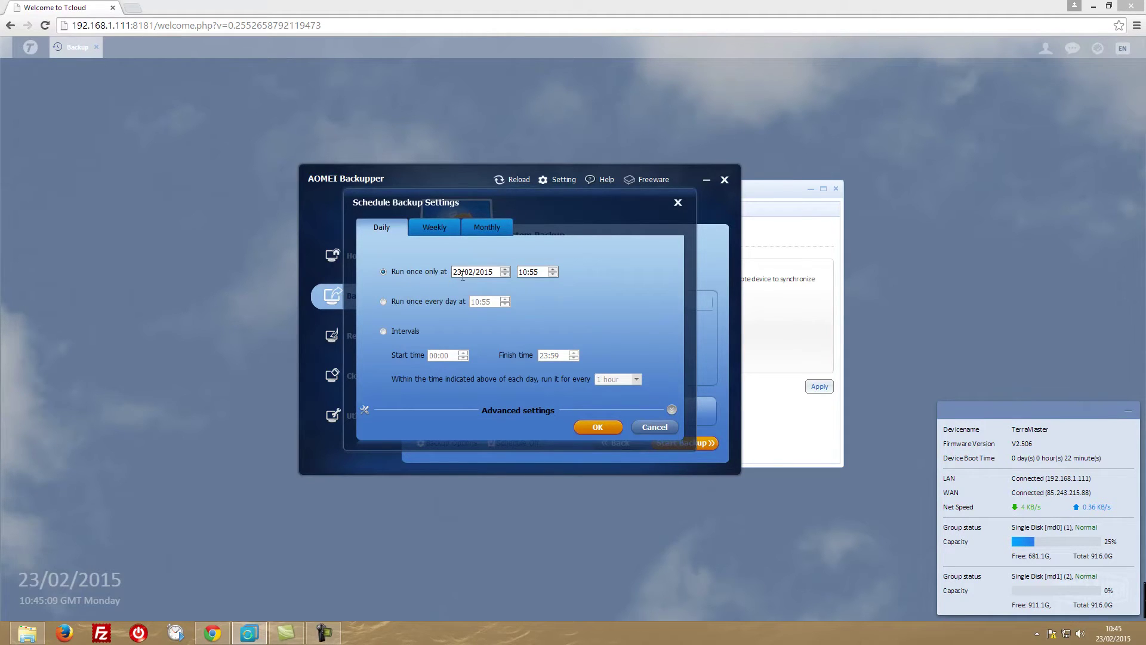
left_click(384, 302)
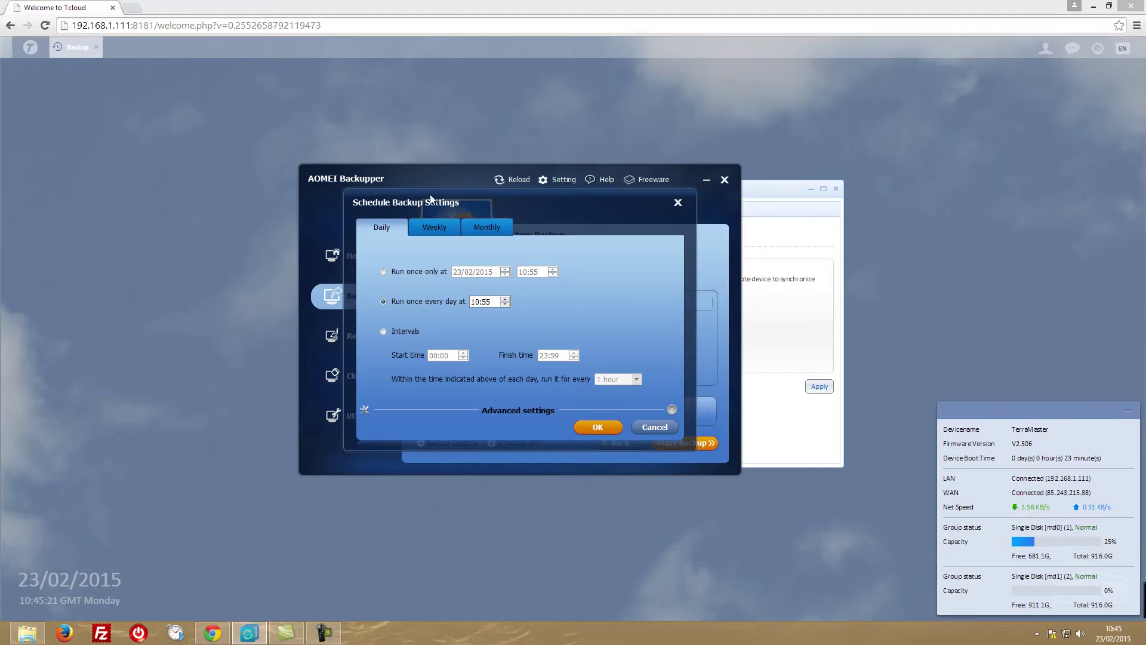
left_click(439, 227)
left_click(507, 275)
left_click(553, 294)
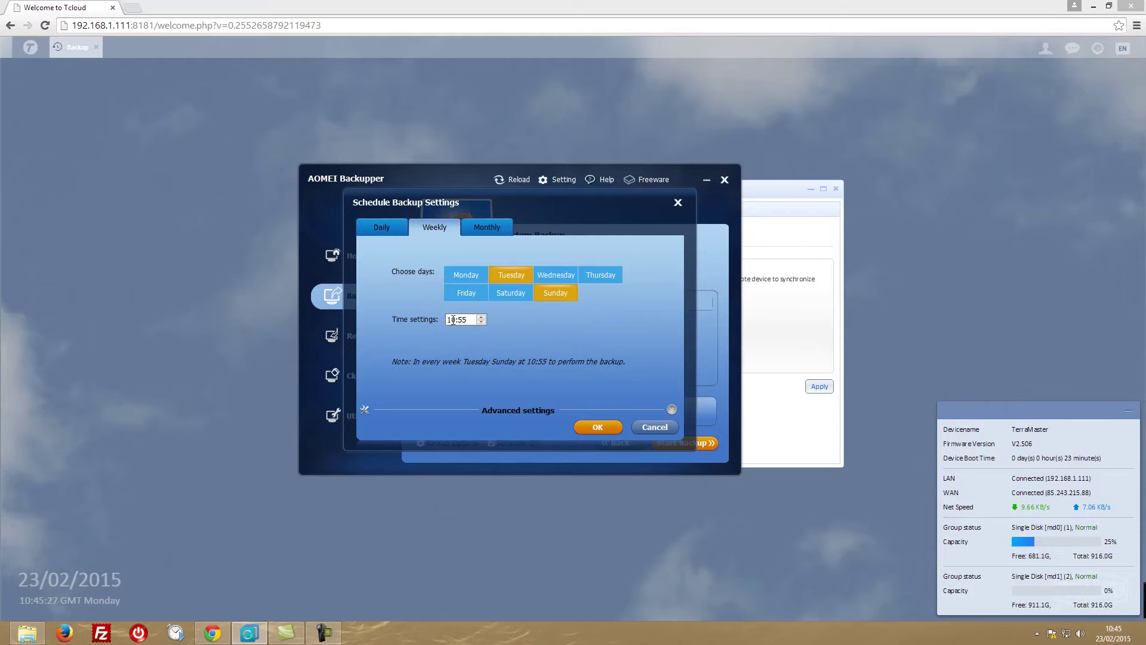
left_click(485, 232)
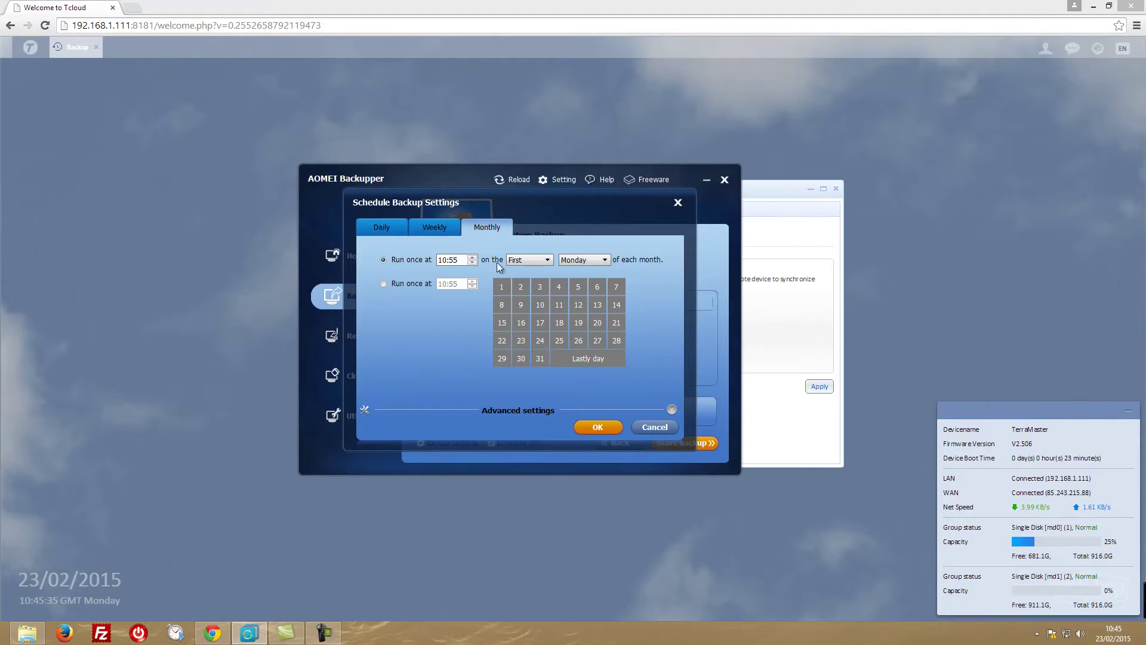
left_click(588, 261)
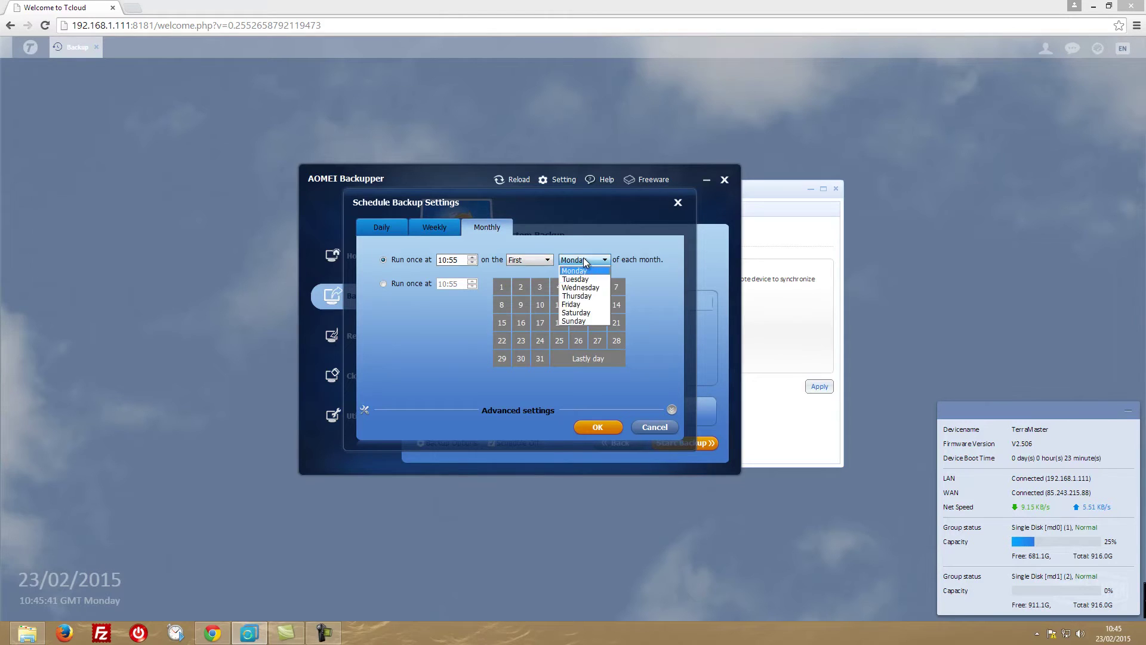
left_click(459, 216)
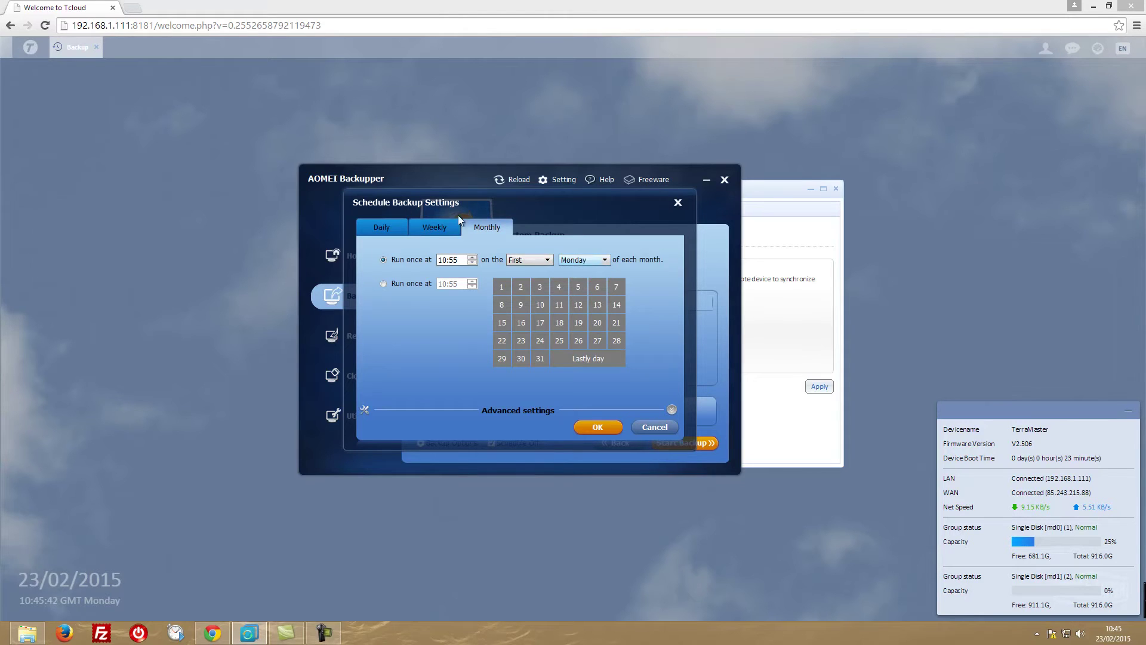
left_click(678, 203)
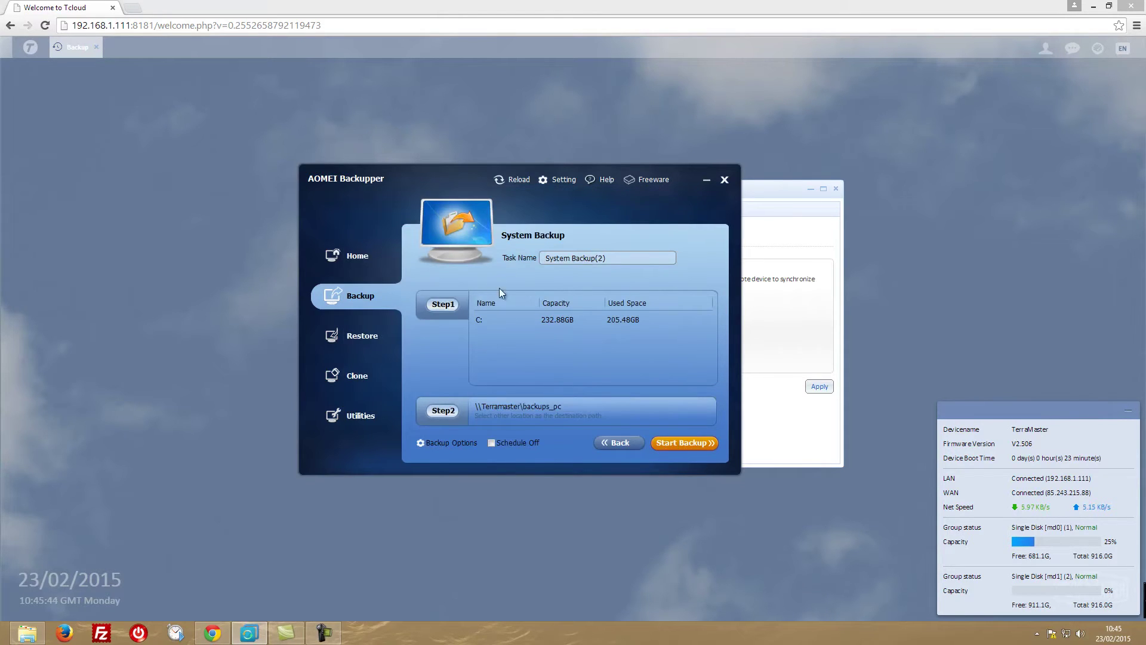
Glance at the Clone options, then return to the System Backup setup.
left_click(361, 375)
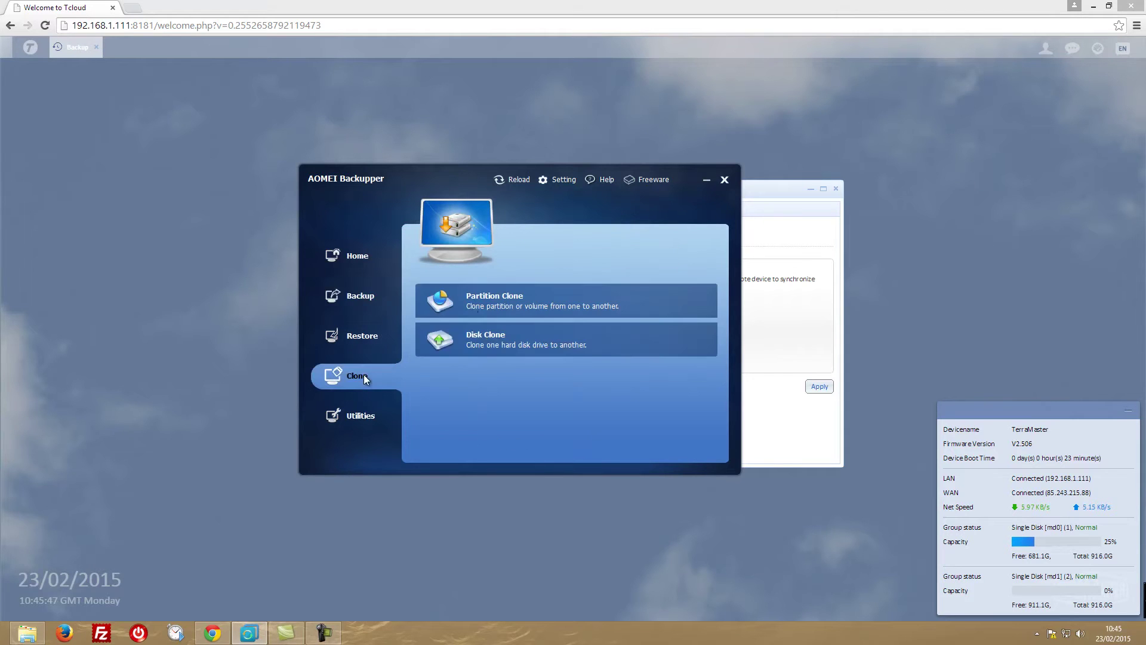
left_click(356, 297)
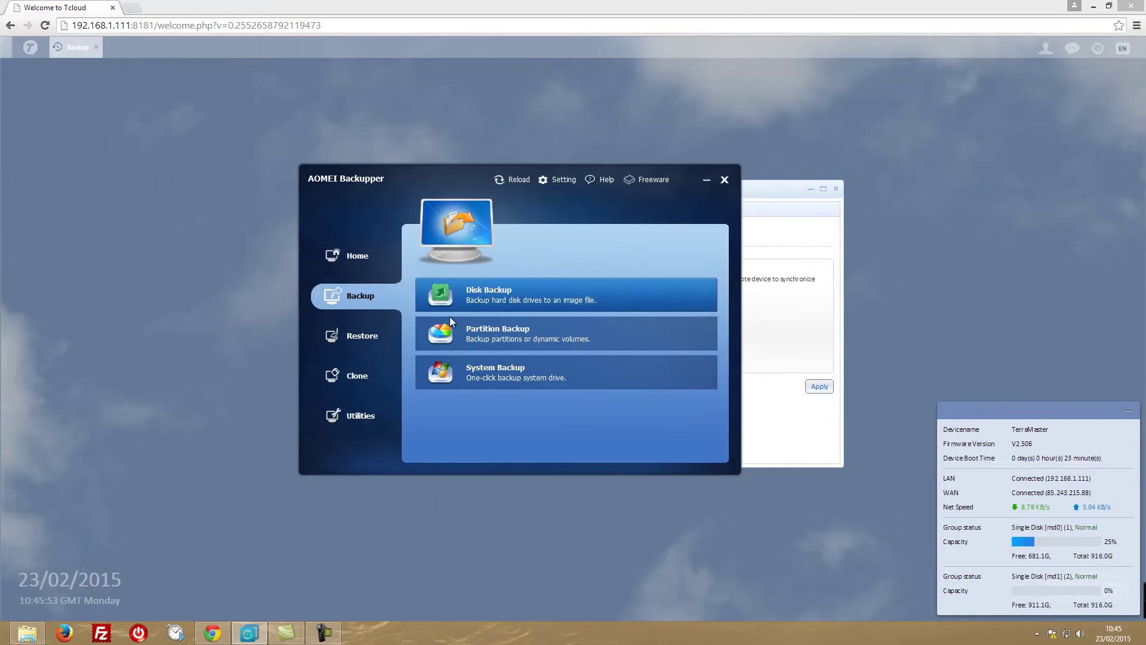
left_click(537, 373)
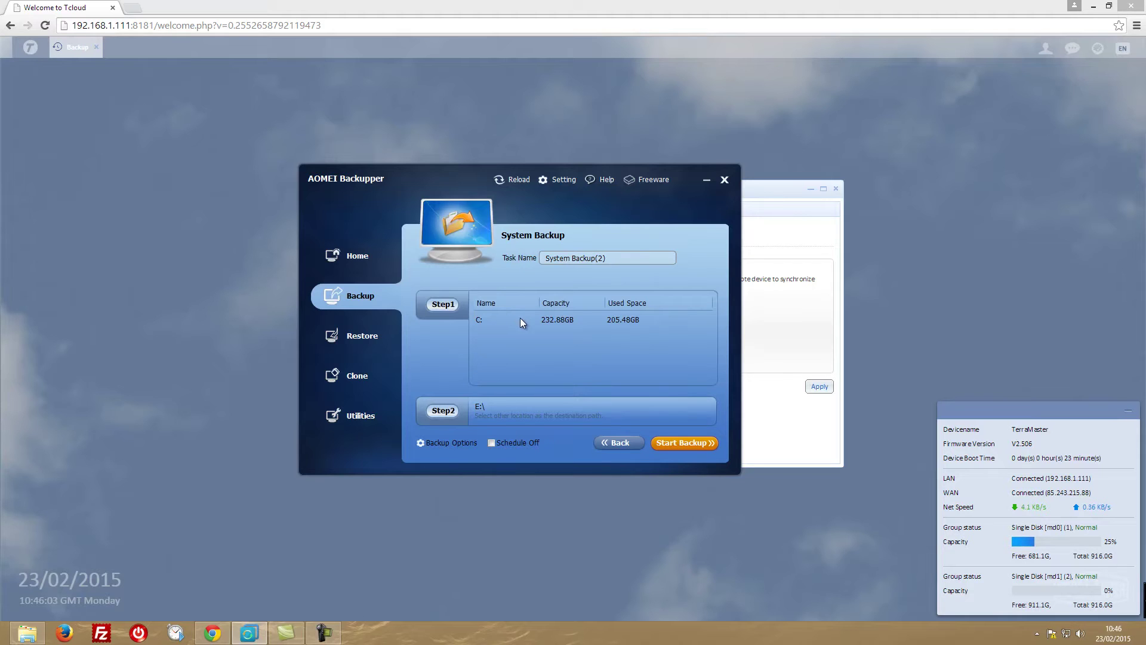
Set the backup destination to \\Terramaster\backups_pc via the network's TERRAMASTER shares.
left_click(492, 410)
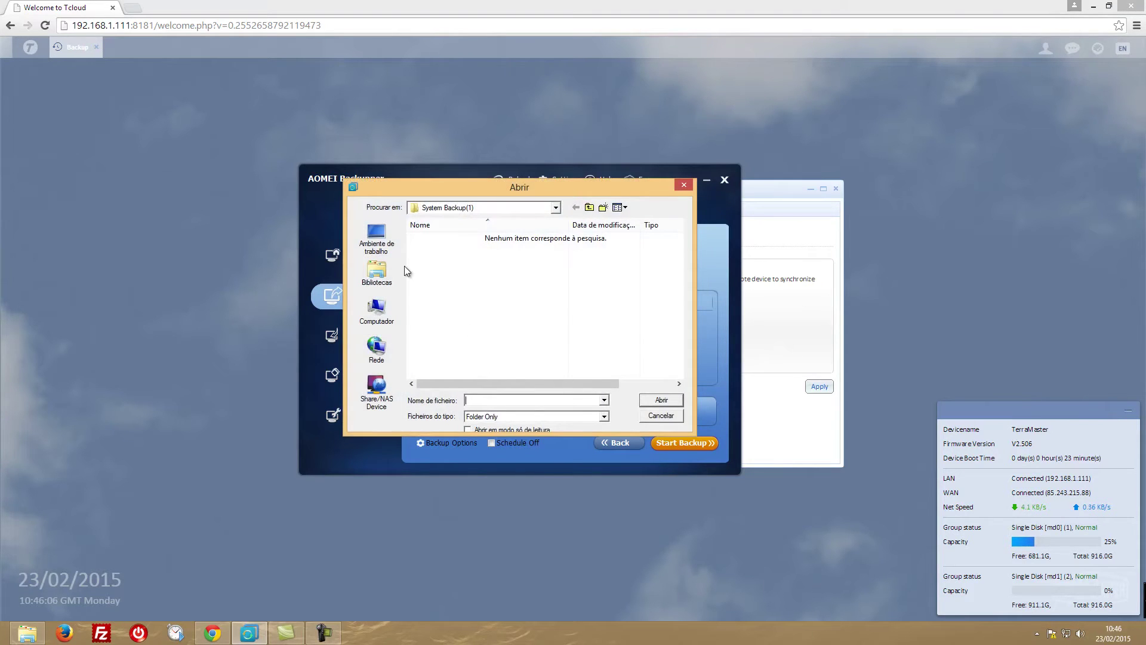
left_click(380, 350)
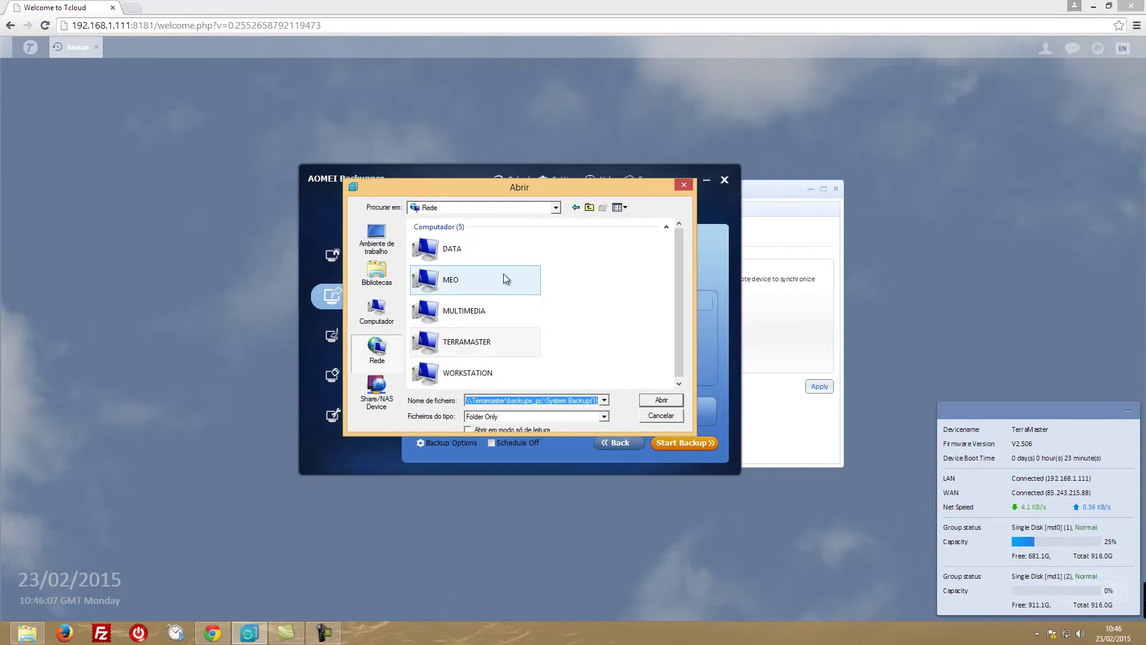
double_click(449, 332)
double_click(461, 239)
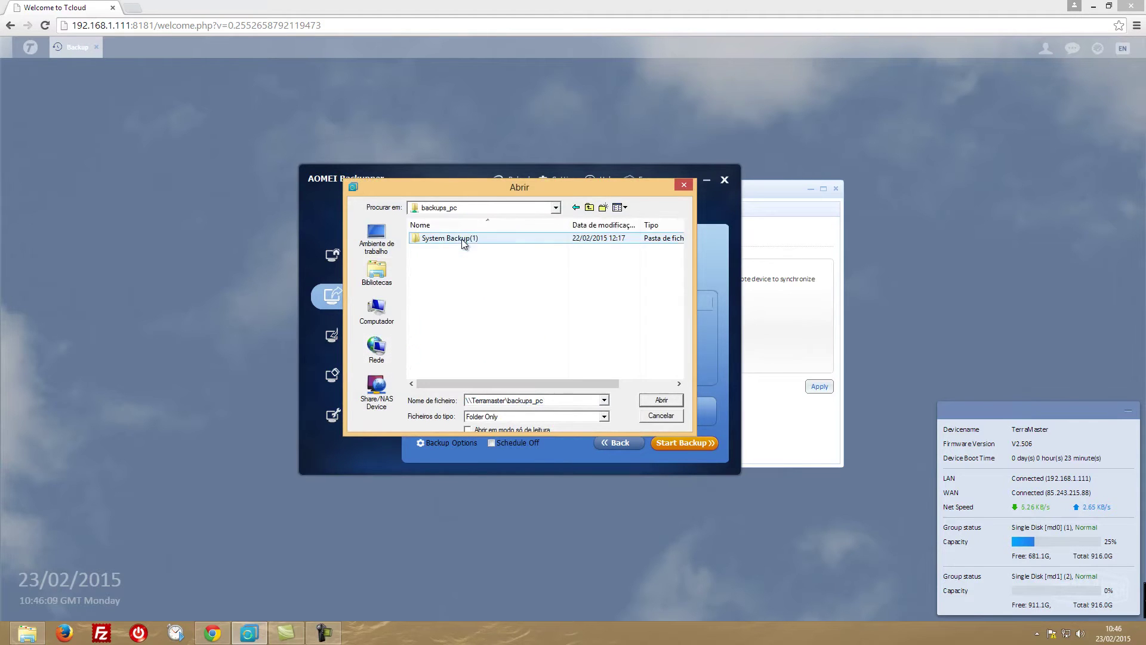
left_click(662, 400)
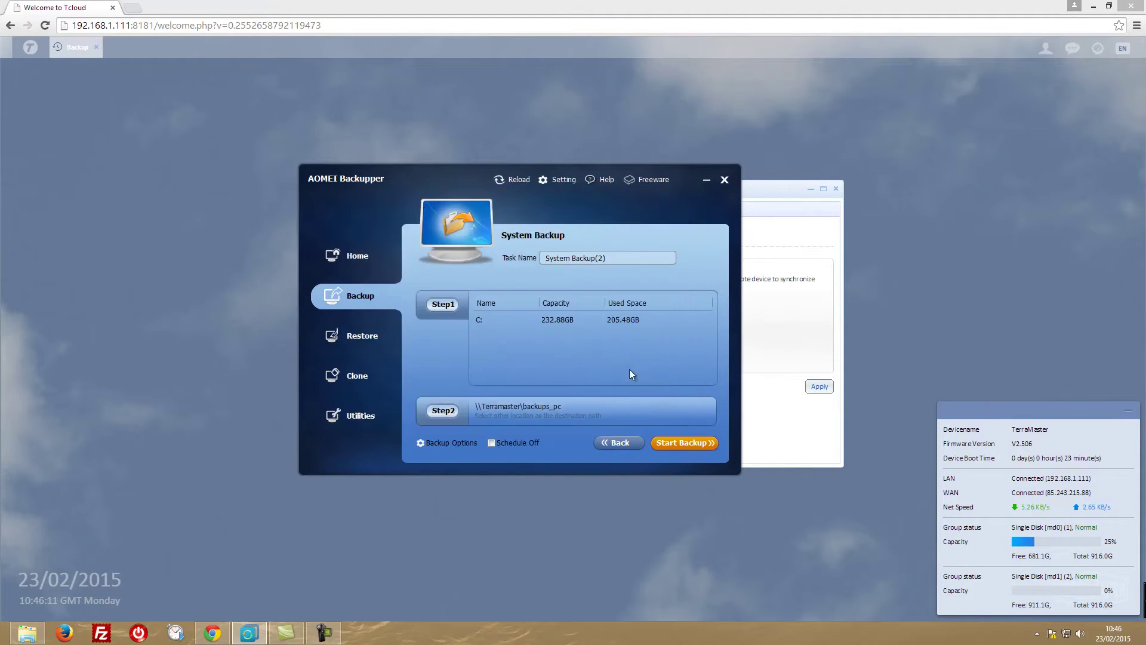
Start the System Backup(2) run to the NAS and minimize AOMEI Backupper.
left_click(681, 443)
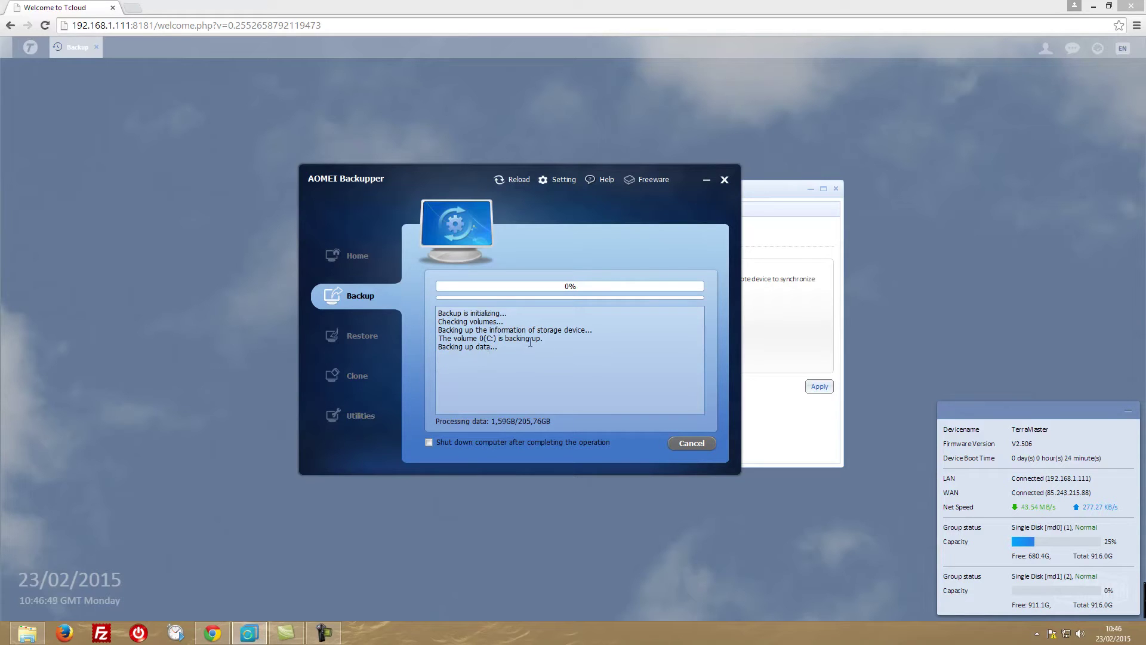
left_click(707, 180)
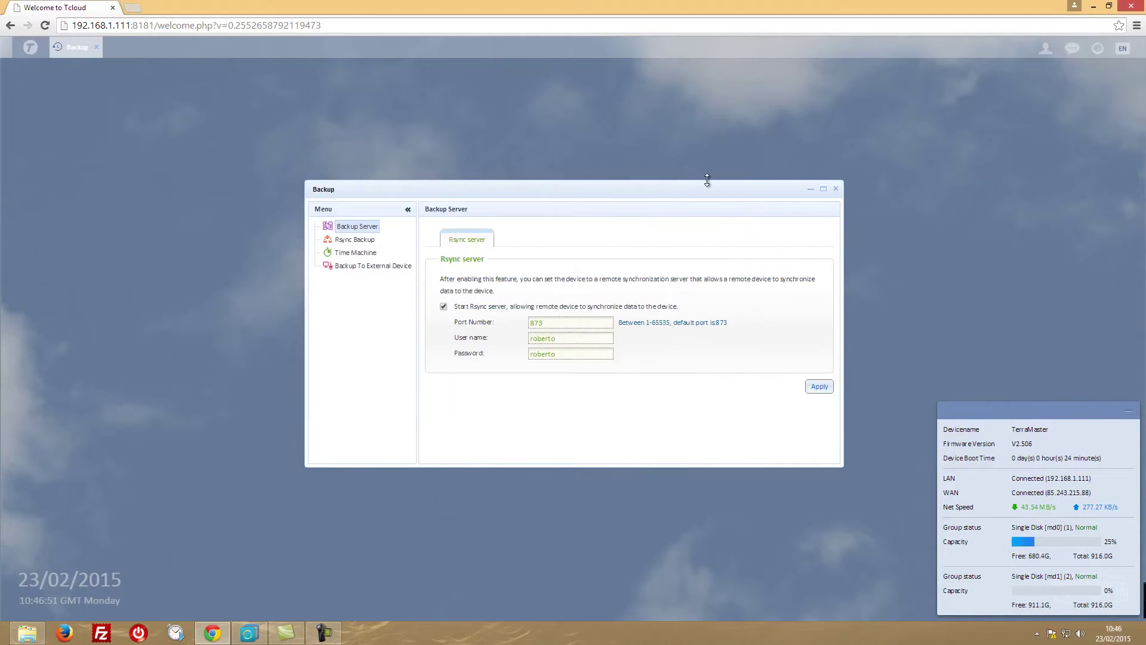
Go to Rsync Backup and launch the Create a remote sync task wizard.
left_click(358, 240)
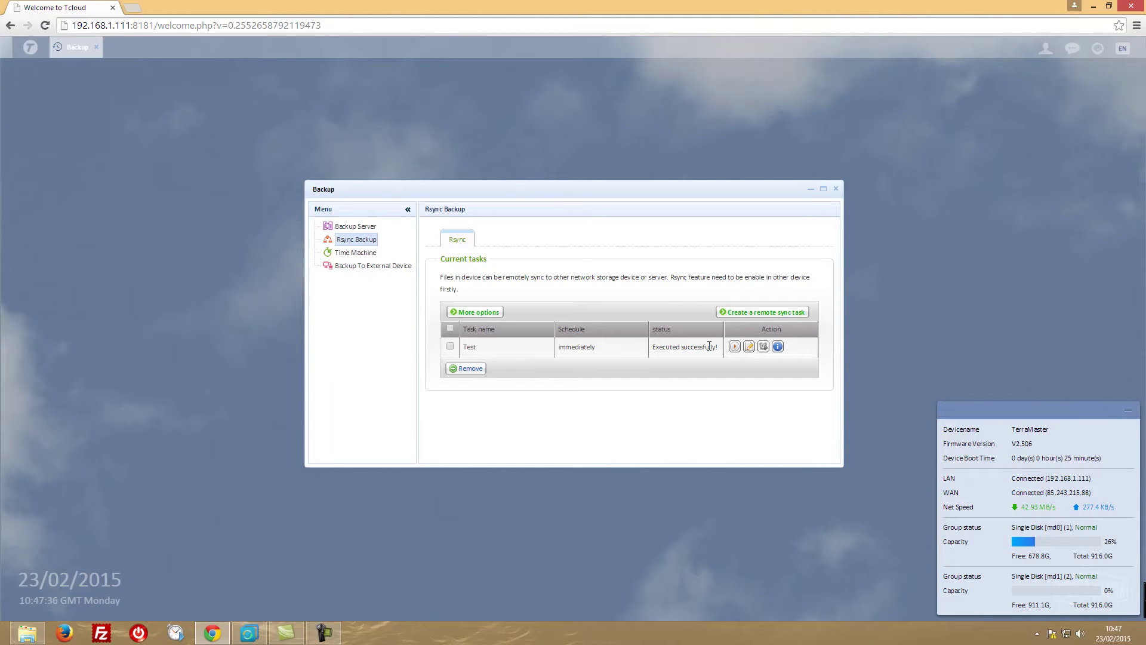
left_click(729, 312)
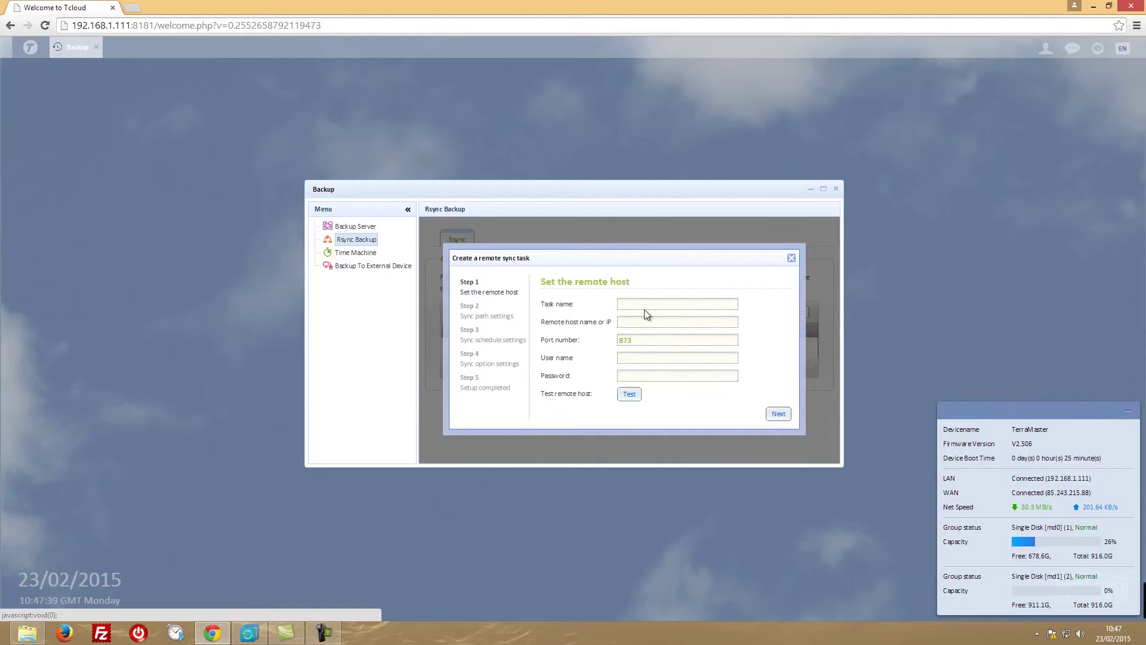
Name the task Task_Example and set the remote host to 192.168.1.111.
left_click(650, 304)
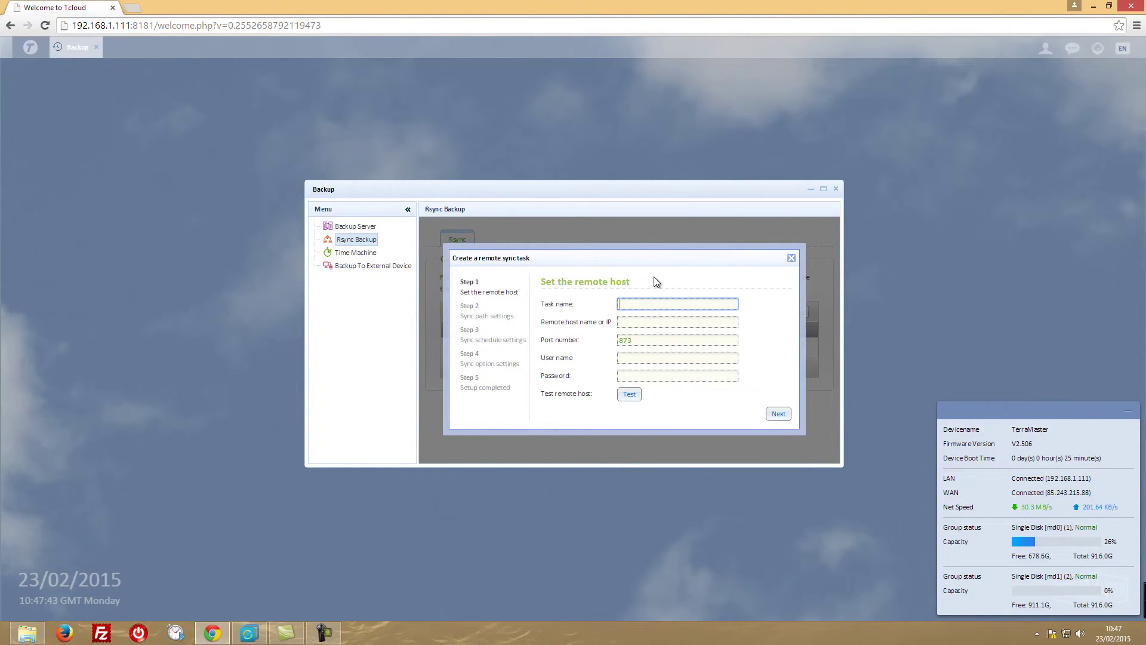
type("Task_Example")
left_click(619, 322)
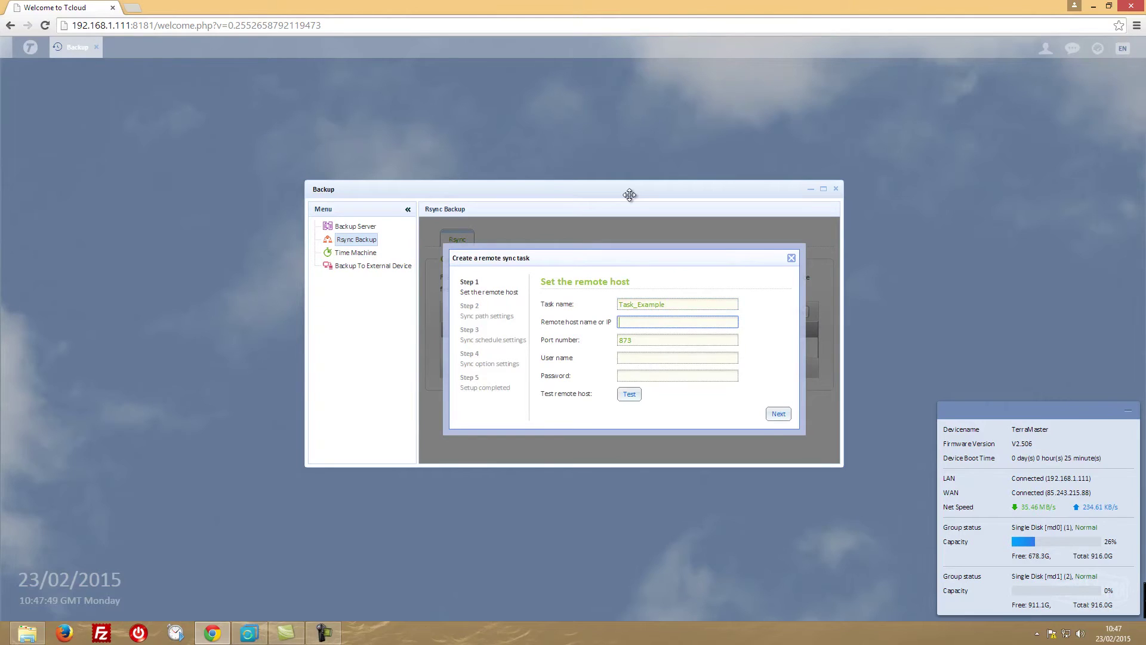
type("192.168.1.111")
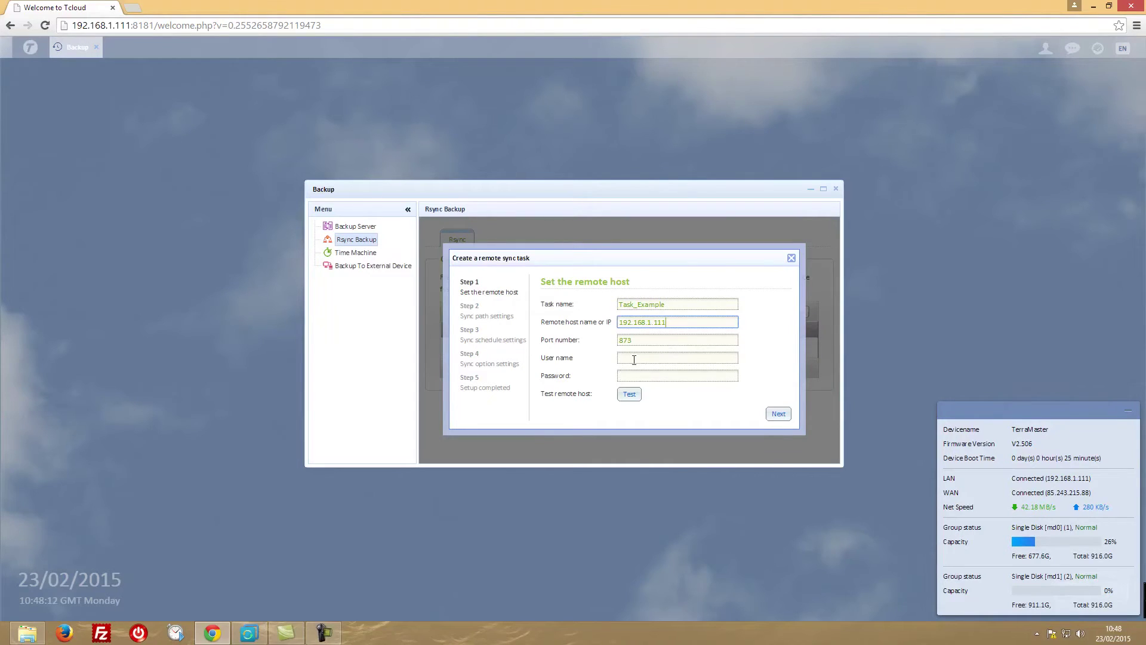
Enter the remote account's user name and password, verify the connection, and proceed.
left_click(634, 358)
type("roberto")
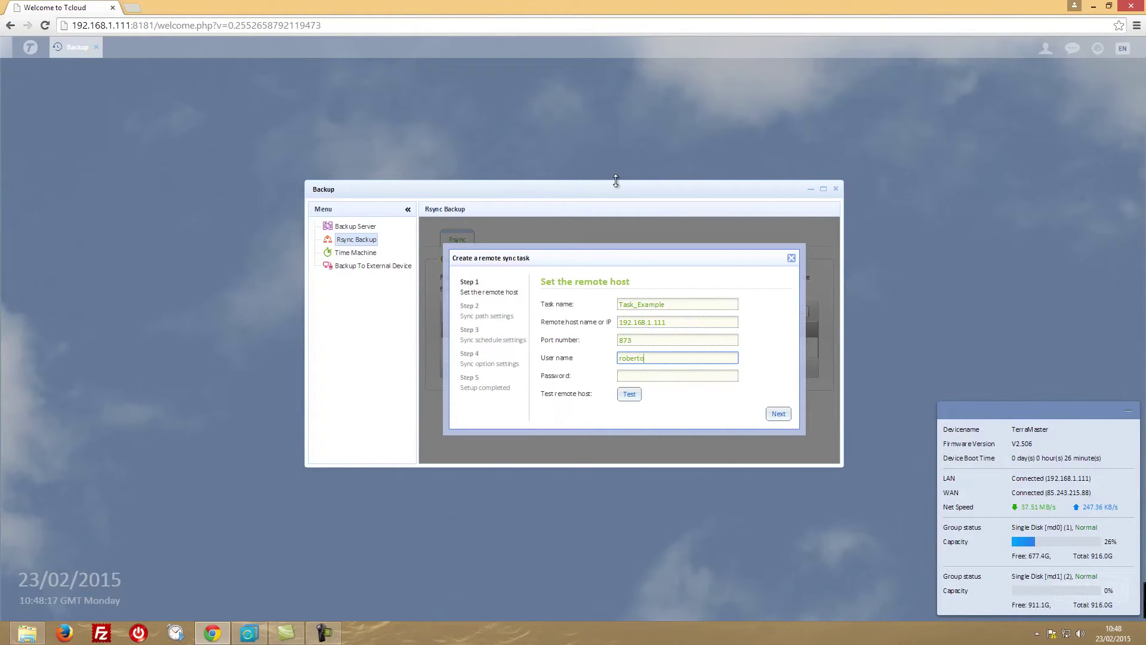
key("Tab")
type("123456")
left_click(630, 394)
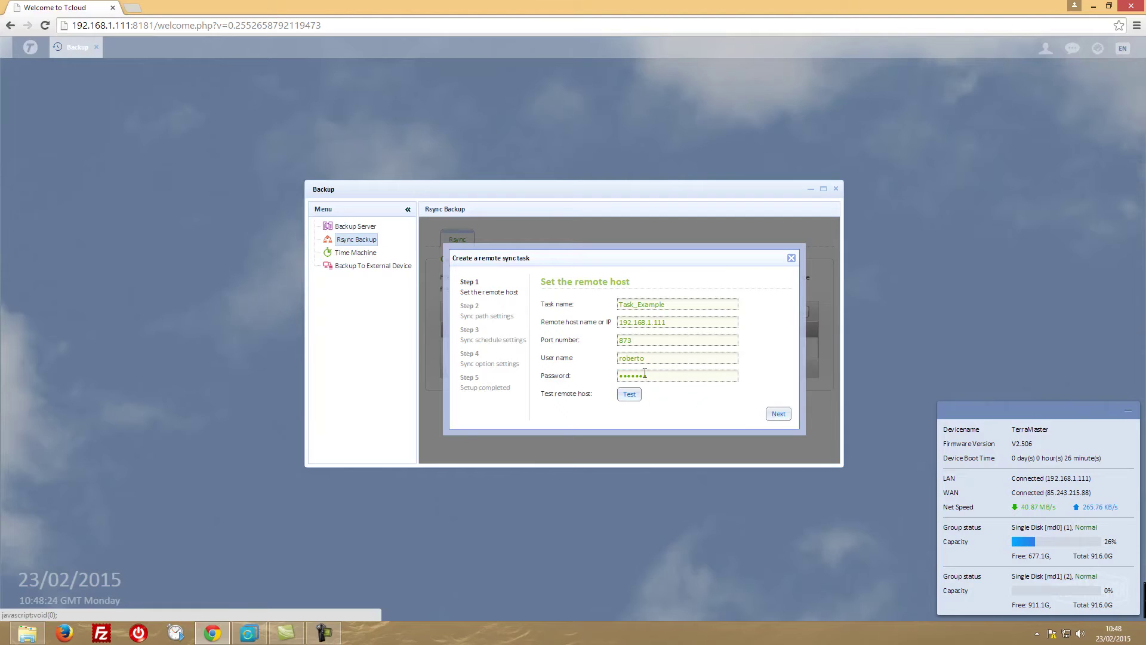
left_click(779, 415)
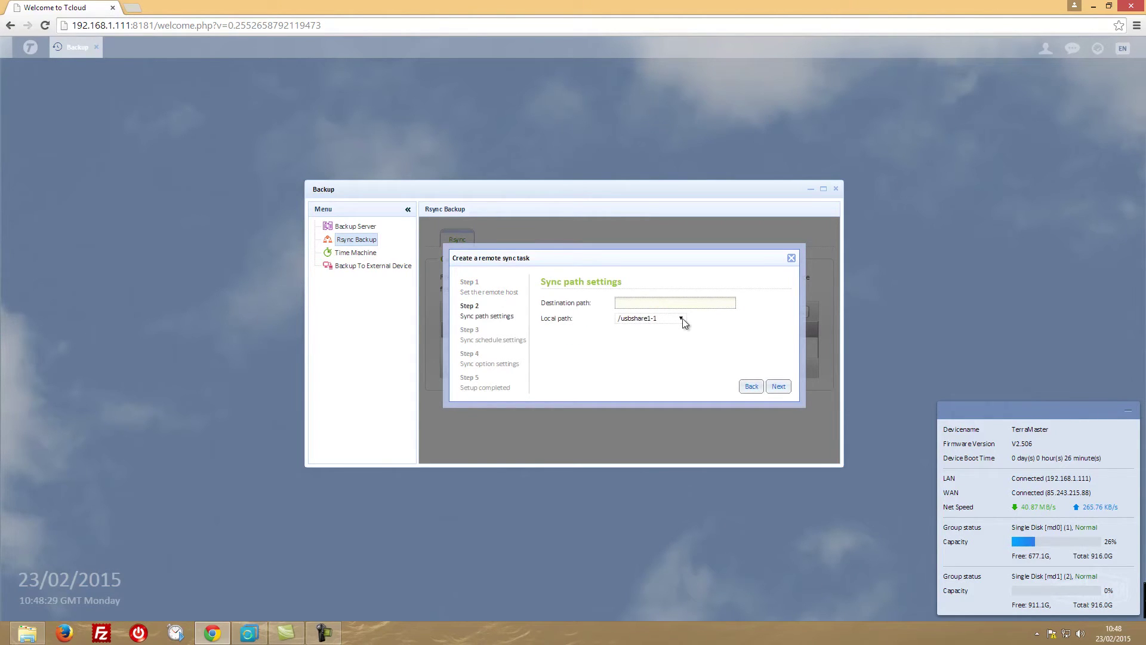
Set the local path to /PT_md1 and the destination path to public.
left_click(682, 318)
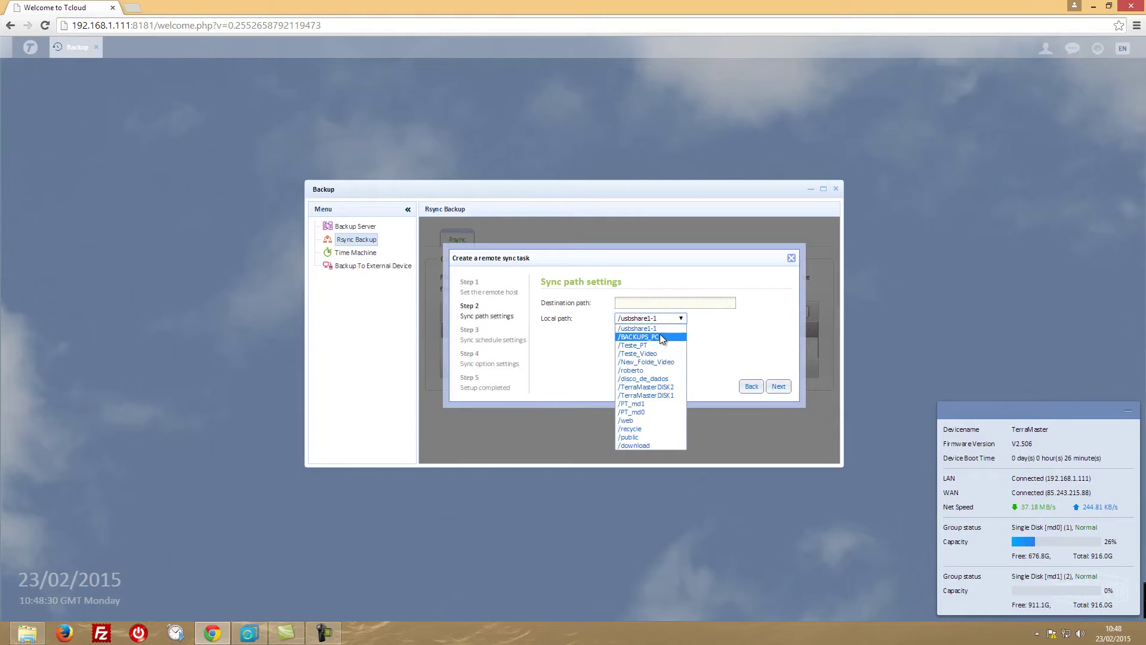
left_click(644, 402)
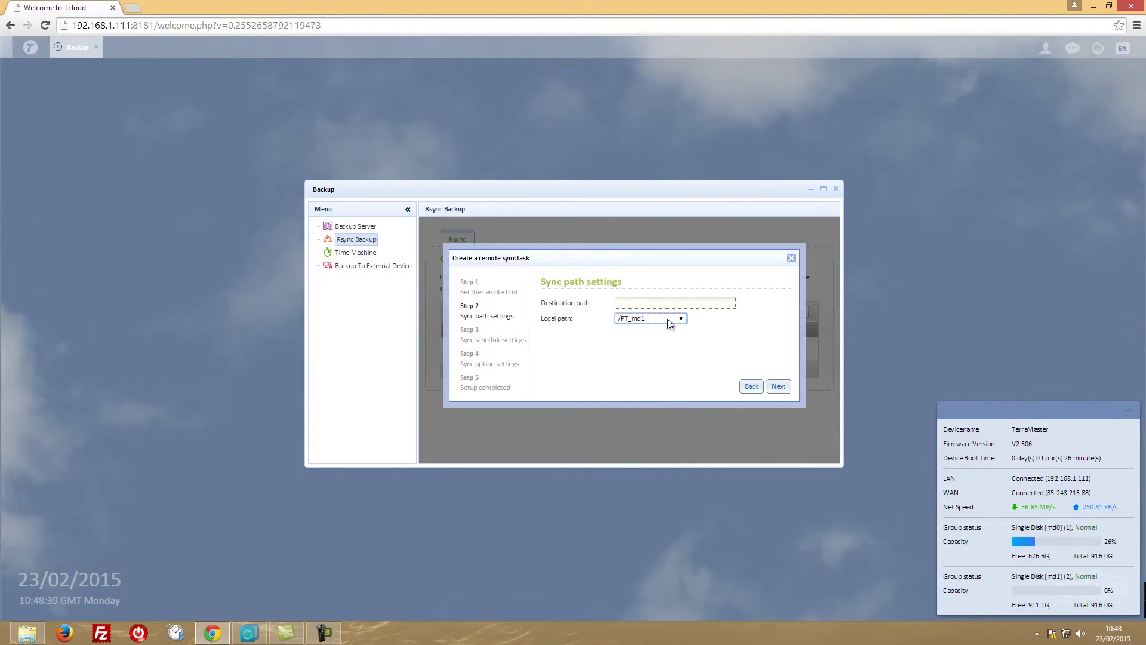
left_click(779, 386)
left_click(655, 304)
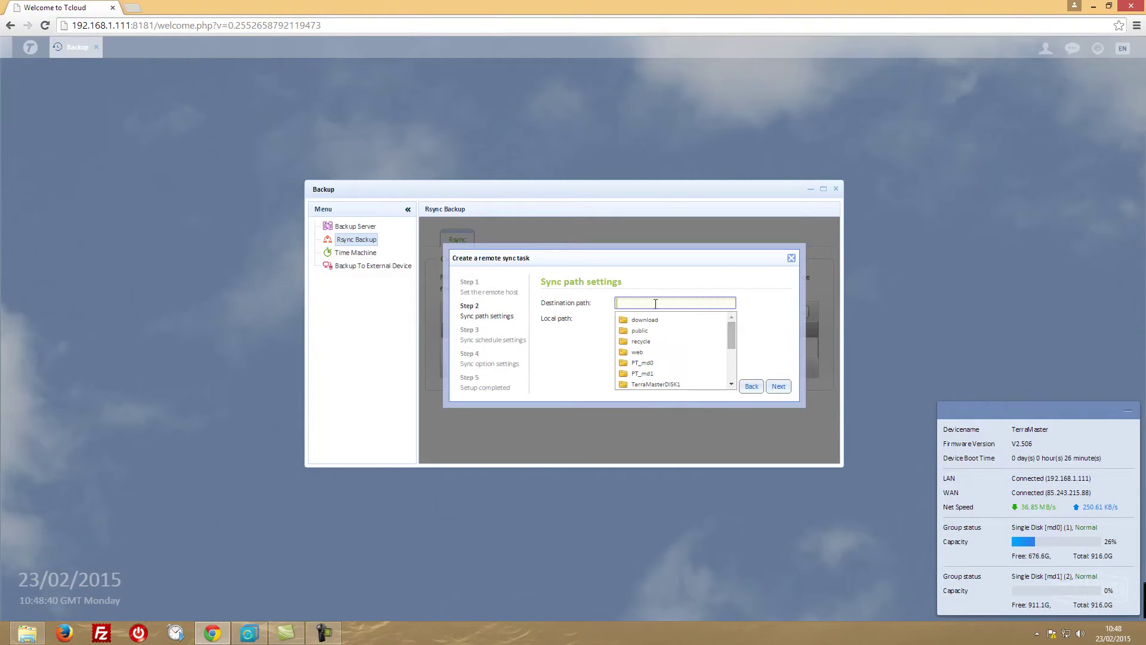
left_click(642, 330)
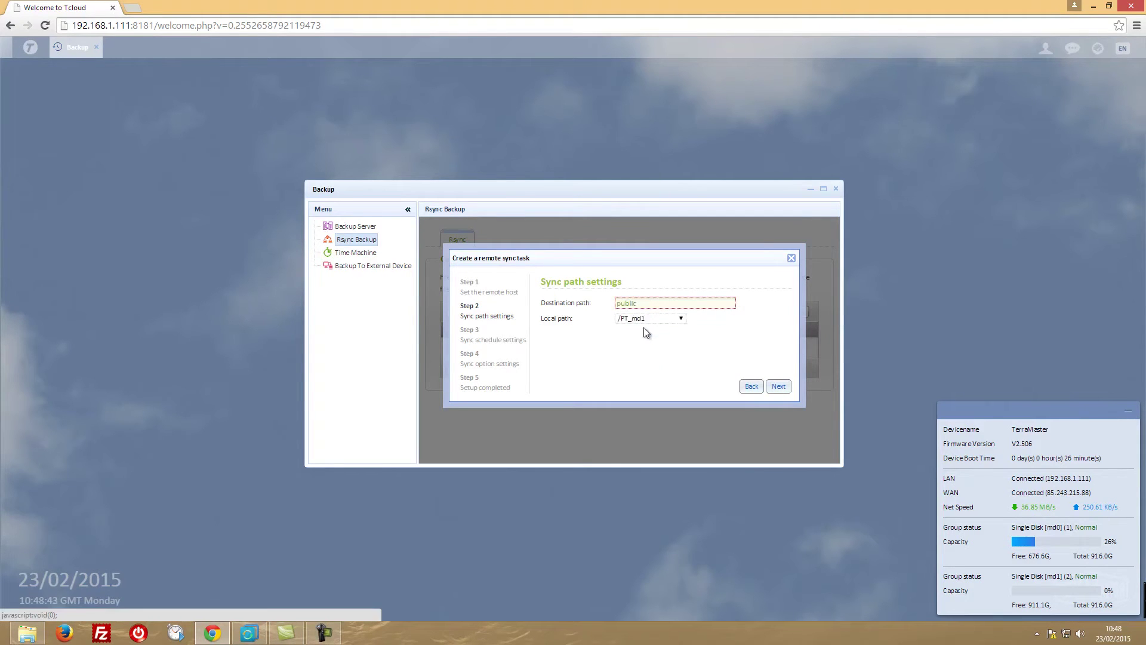
left_click(780, 387)
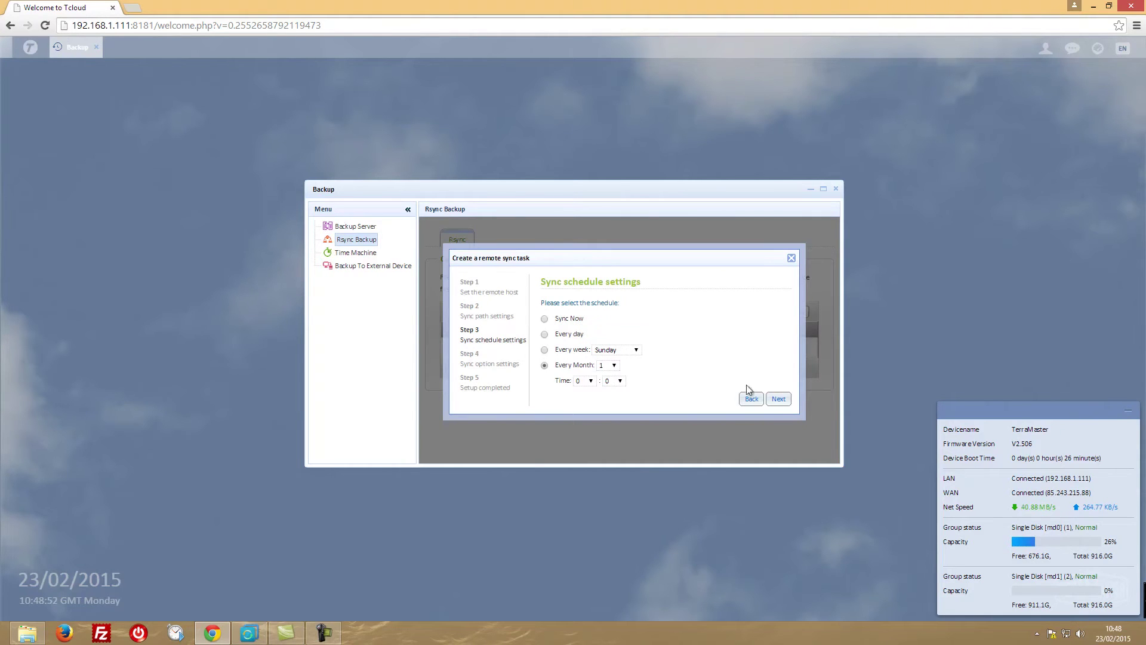
Keep the Every Month schedule, save Task_Example, and dismiss the success message.
left_click(778, 399)
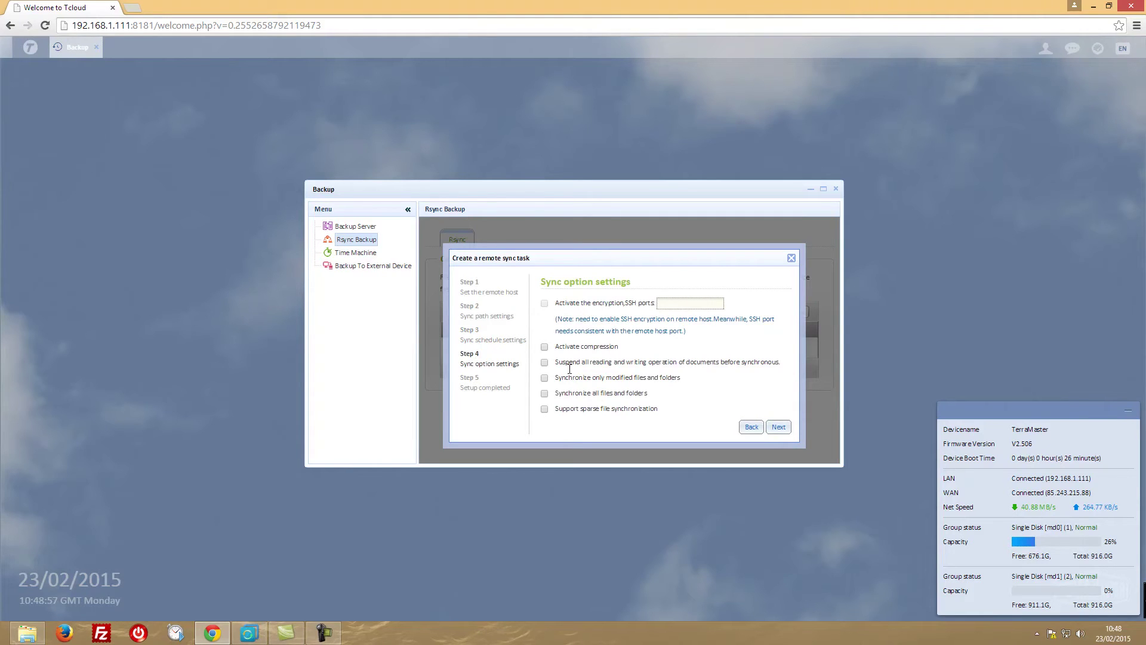
left_click(779, 428)
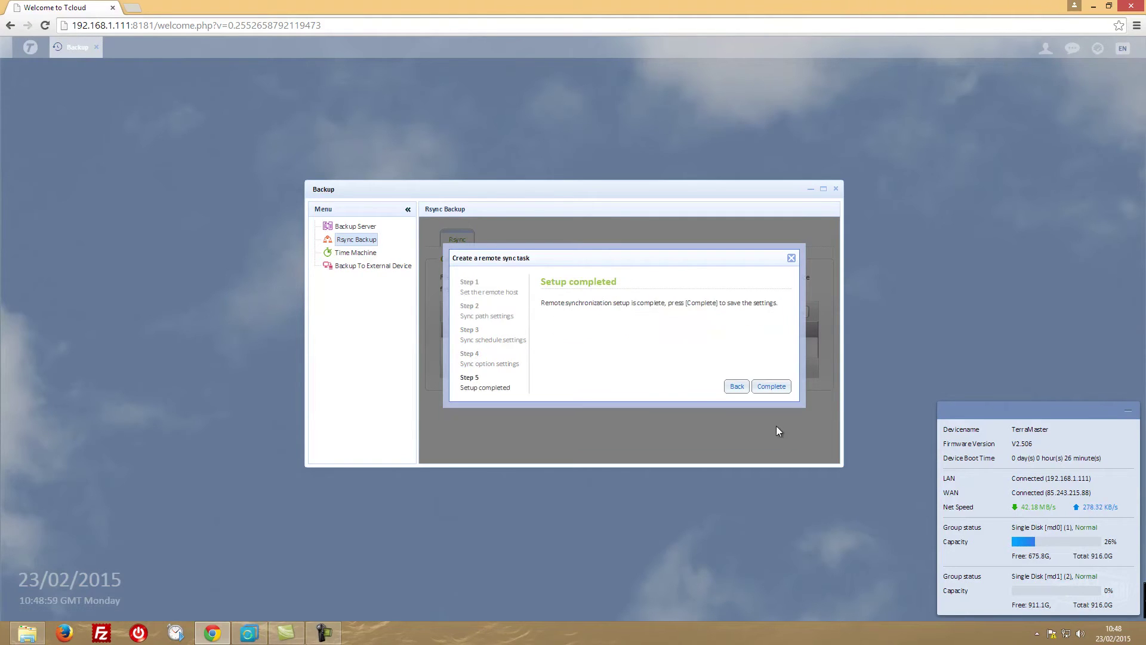
left_click(771, 388)
left_click(660, 100)
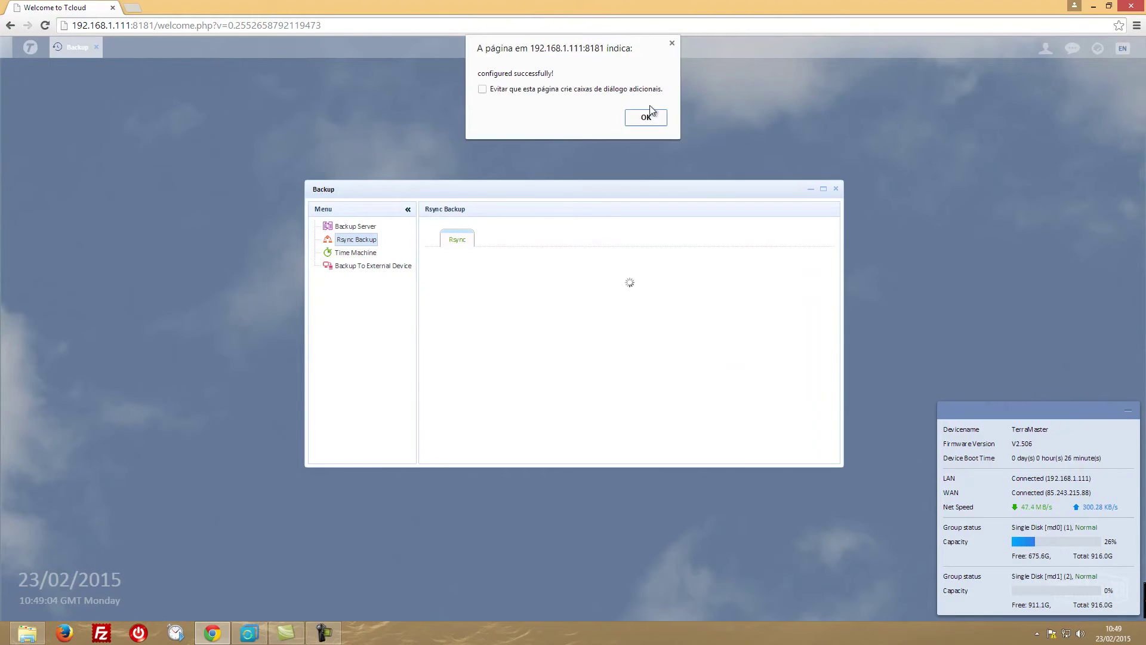
left_click(650, 115)
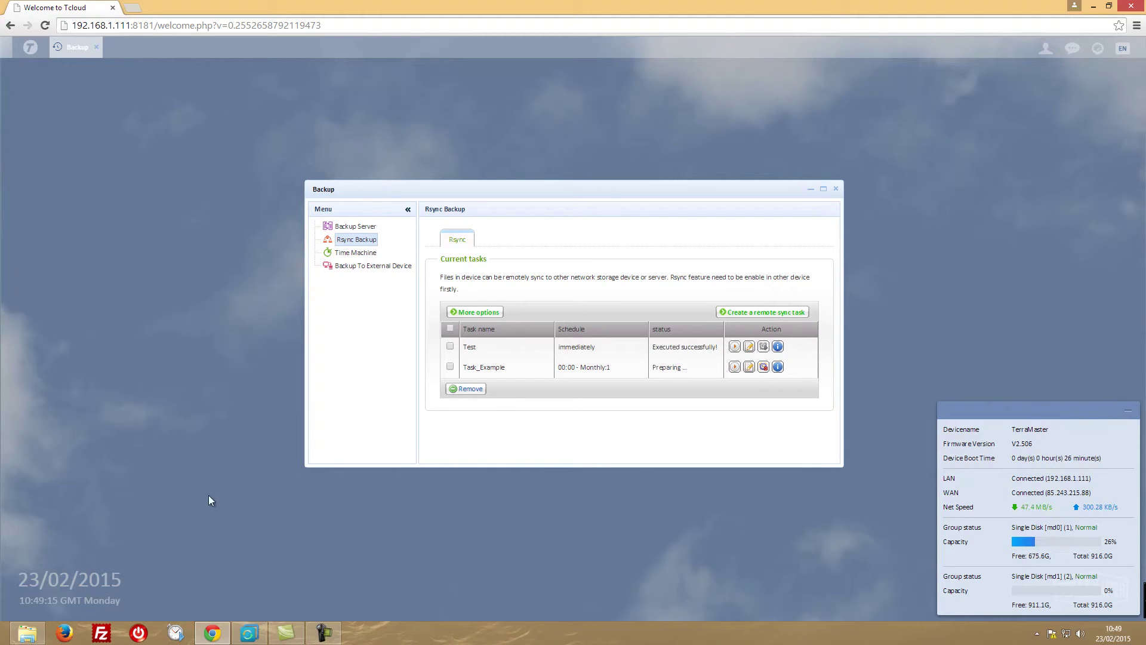
left_click(21, 640)
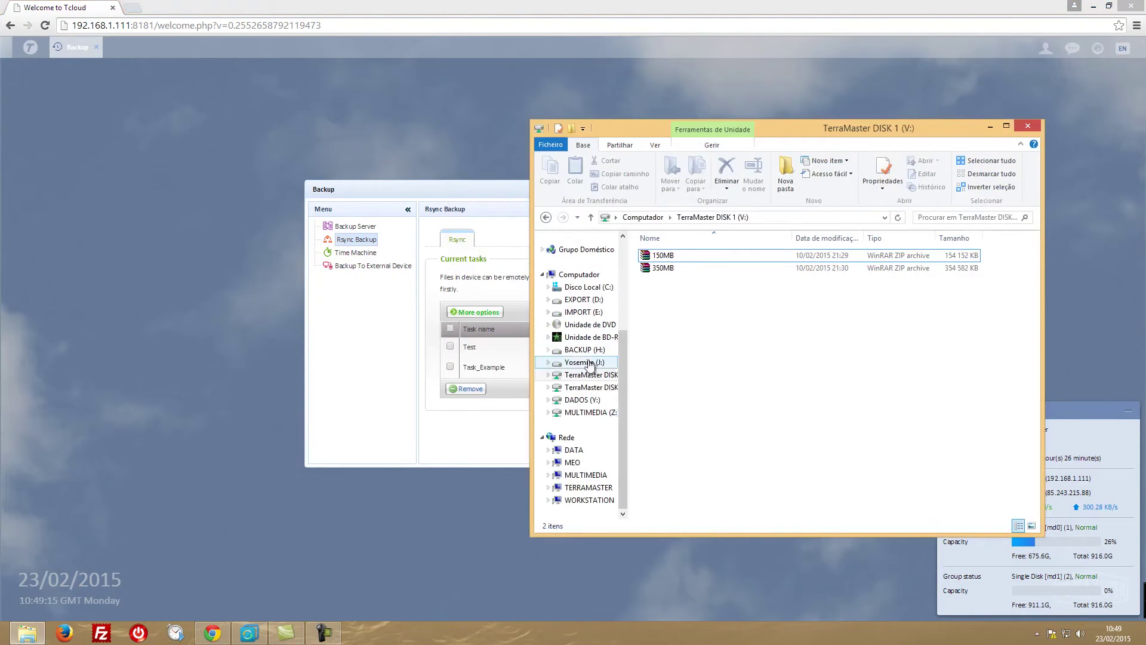
Move Explorer left and select TerraMaster DISK 1's 150MB and 350MB archives, then deselect them.
left_click_drag(709, 132, 402, 132)
left_click(377, 255)
left_click(359, 269, "shift")
left_click(335, 323)
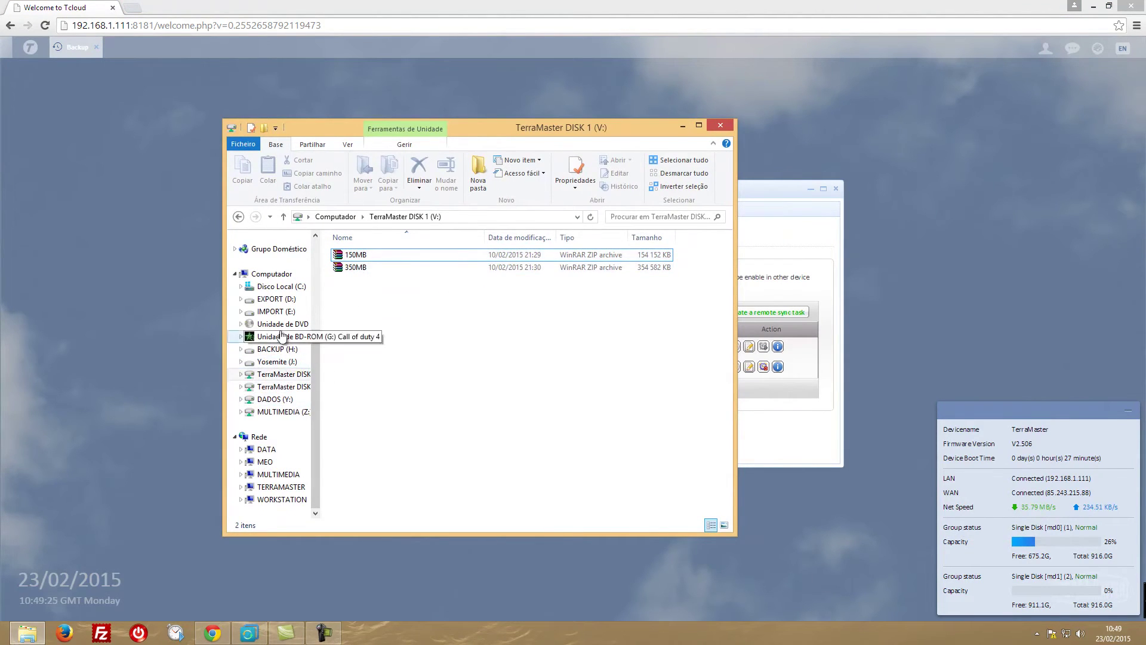
Compare DISK 1 (V:)'s two archives with the still-empty DISK 2 (W:), then minimize Explorer.
left_click(271, 378)
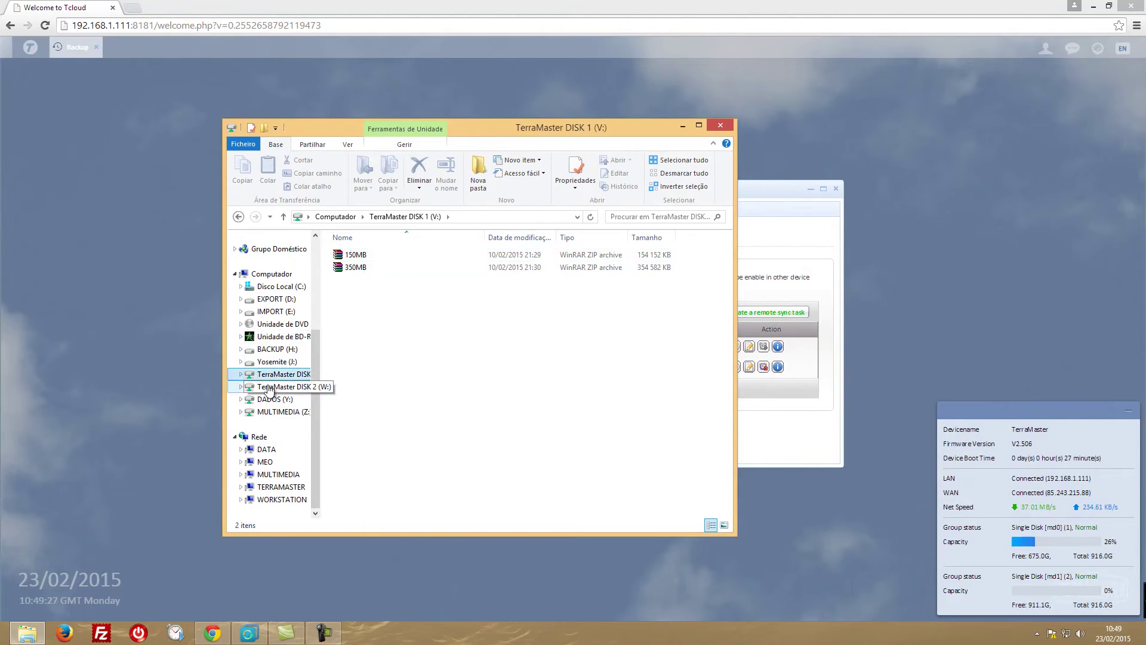
left_click(273, 383)
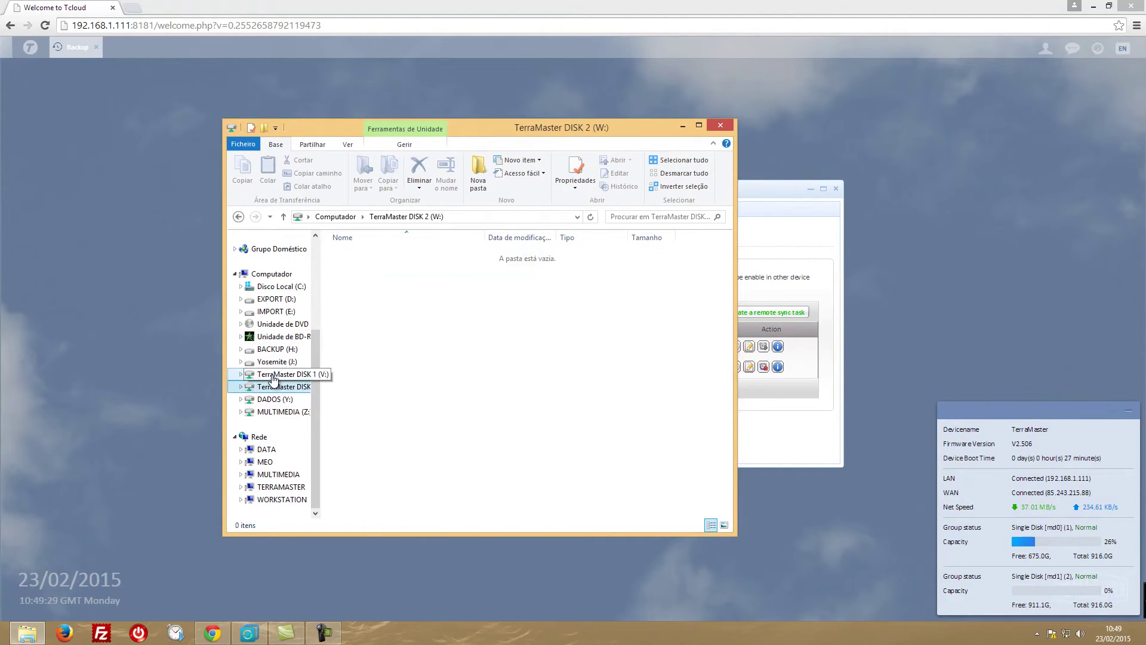
left_click(273, 379)
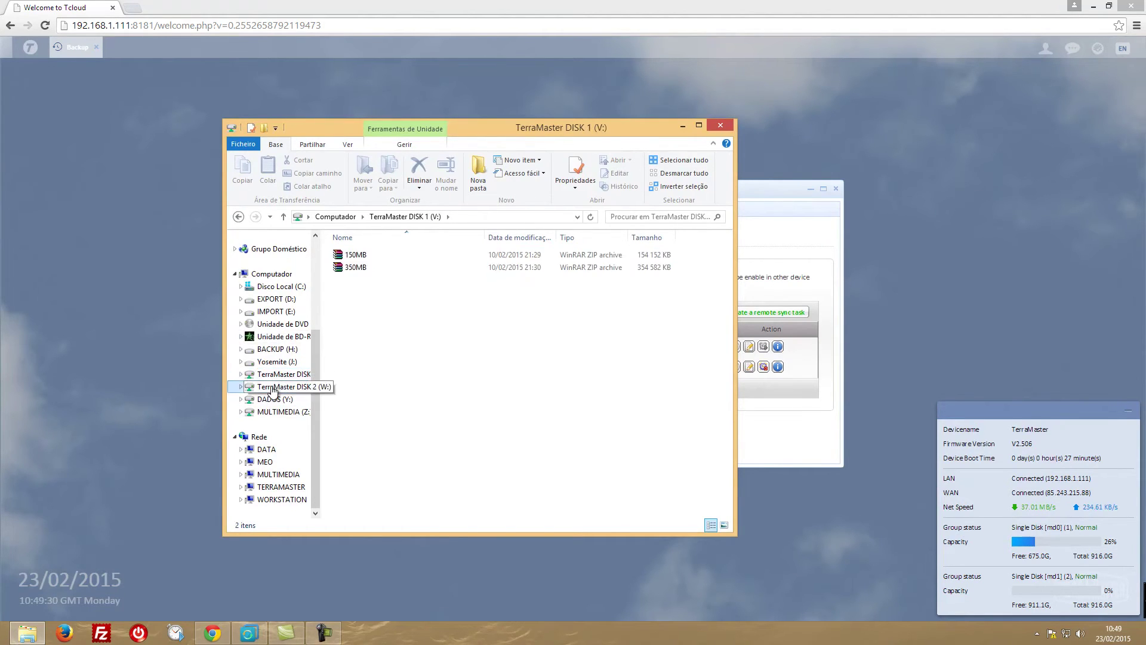
left_click(272, 389)
left_click(272, 376)
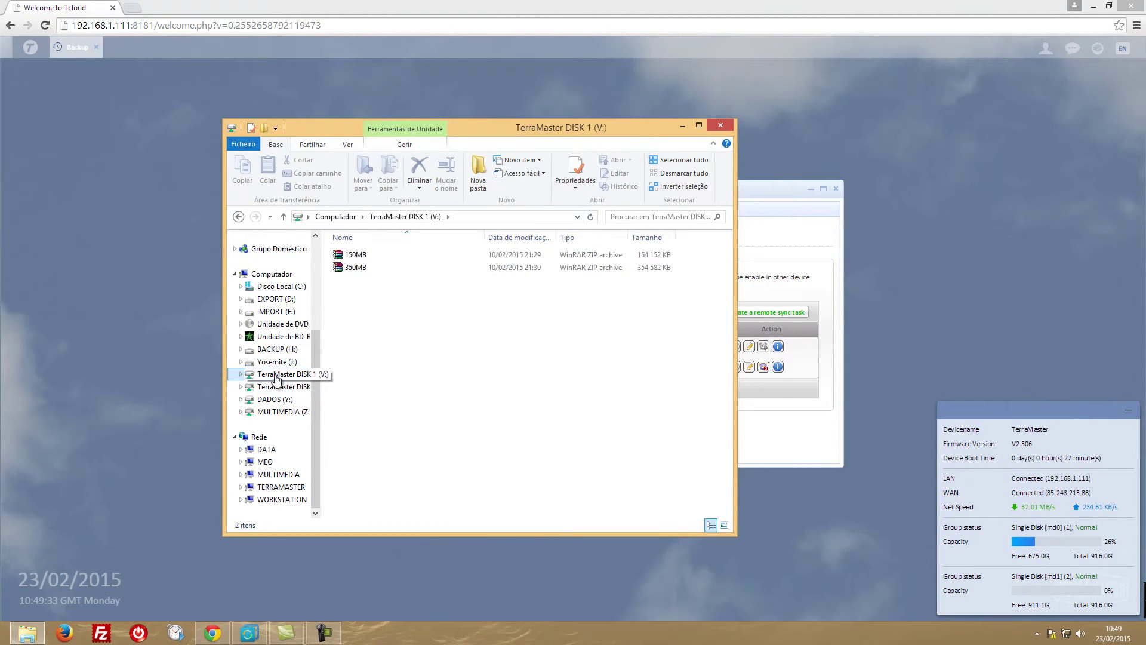
left_click(278, 387)
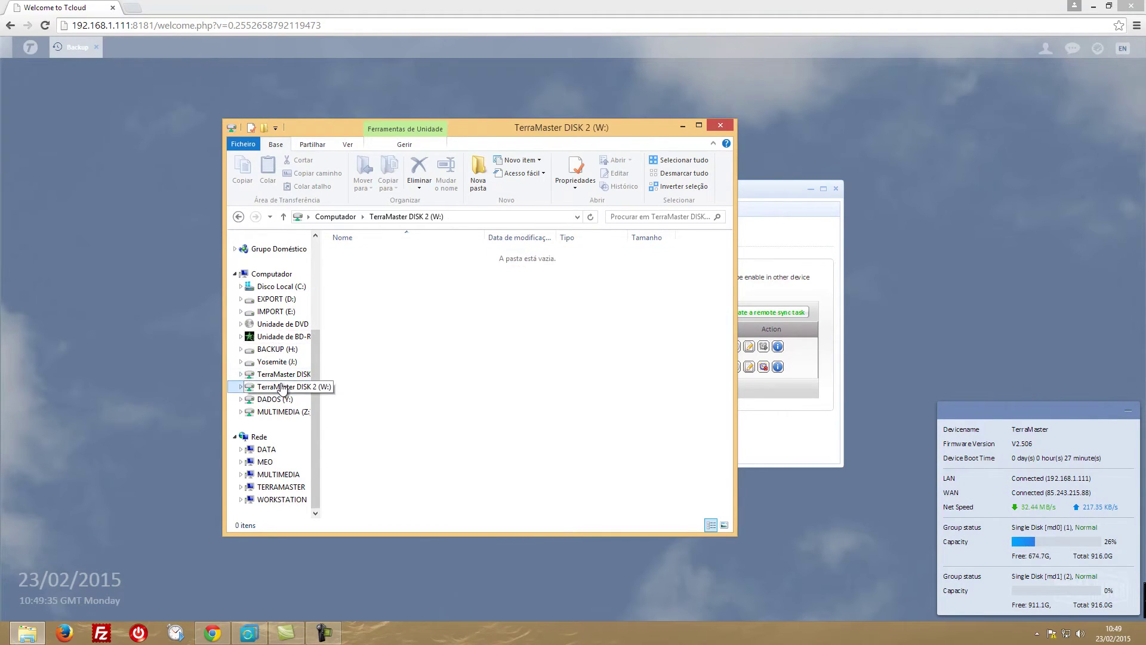
left_click(682, 127)
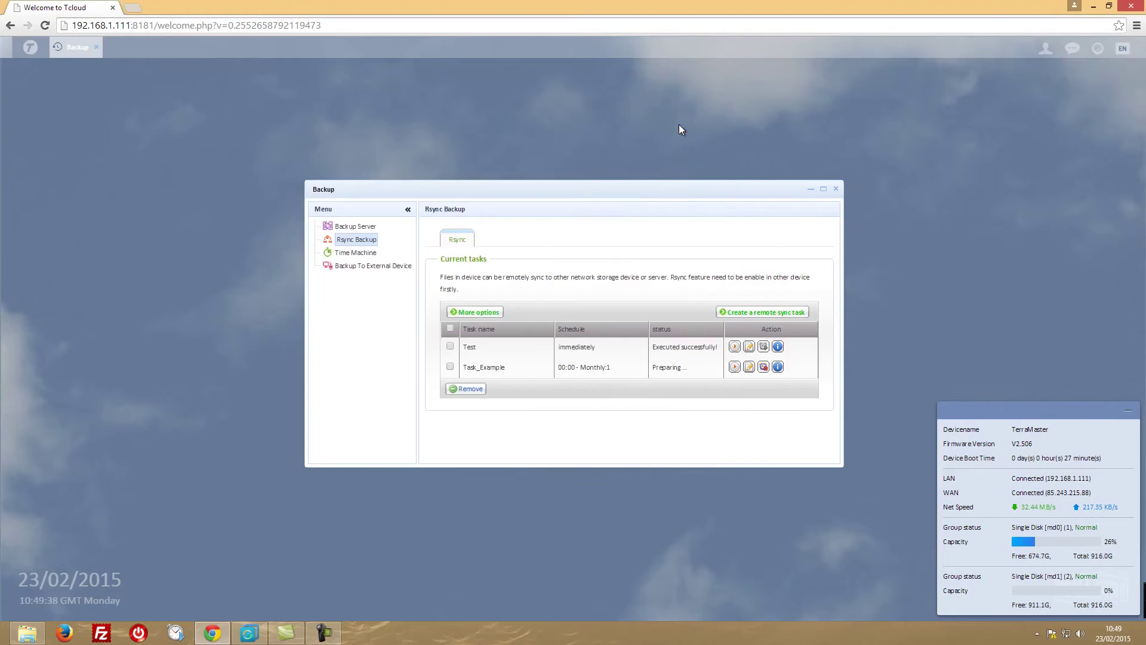
Run the Test rsync task and check the AOMEI system backup at 5% (11.28GB of 205.76GB).
left_click(735, 347)
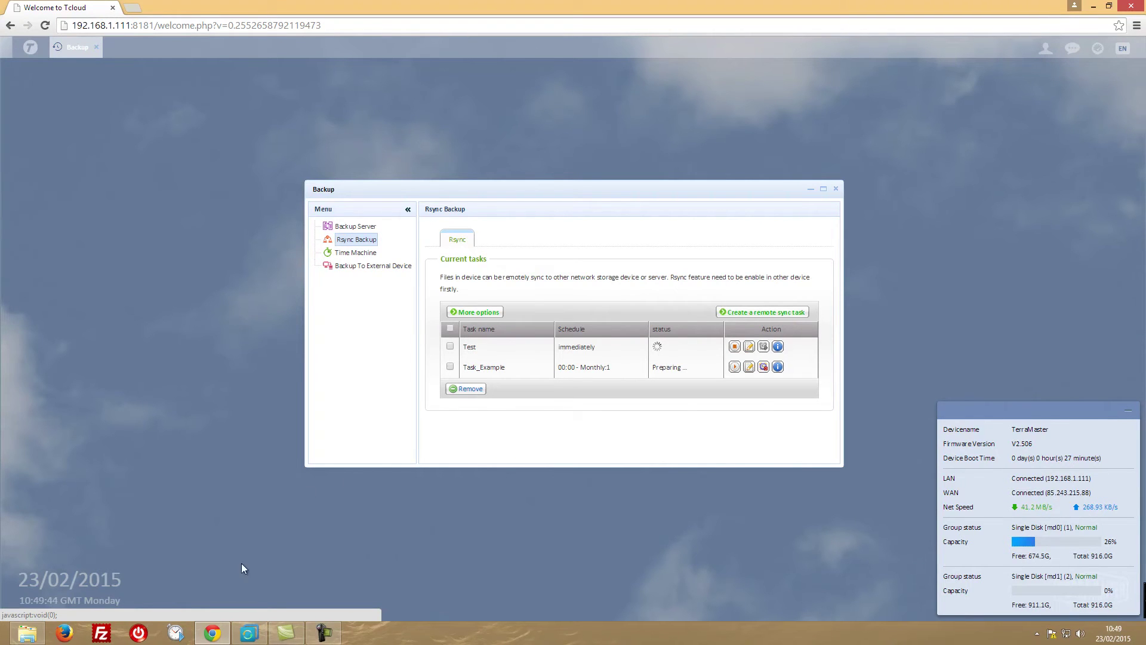
left_click(247, 633)
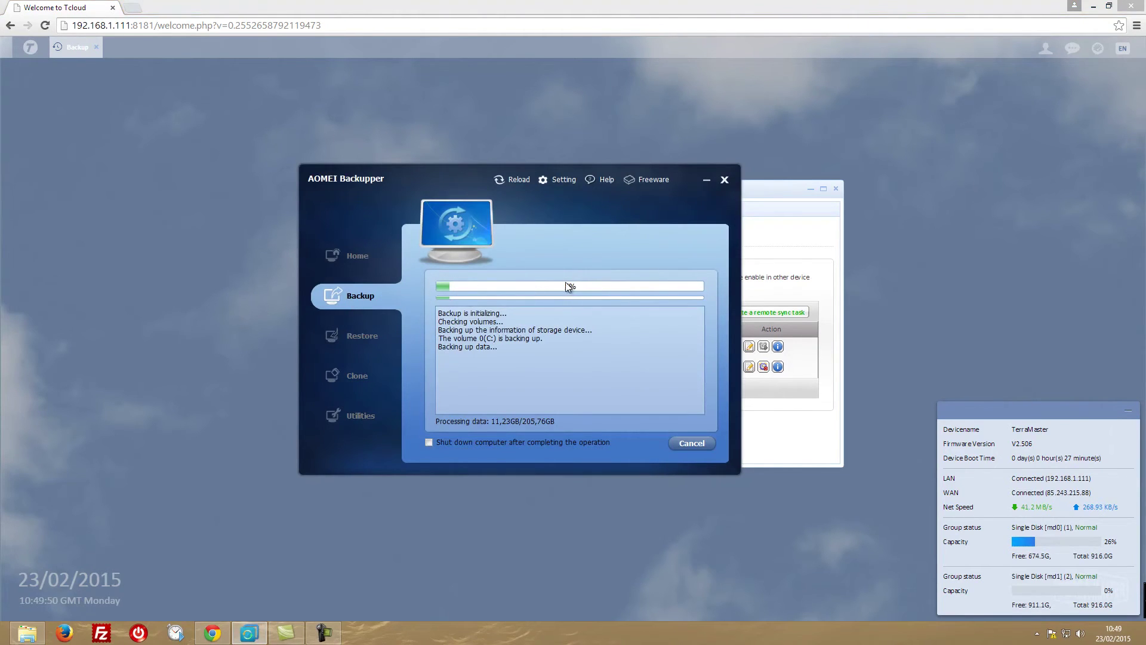
left_click(708, 180)
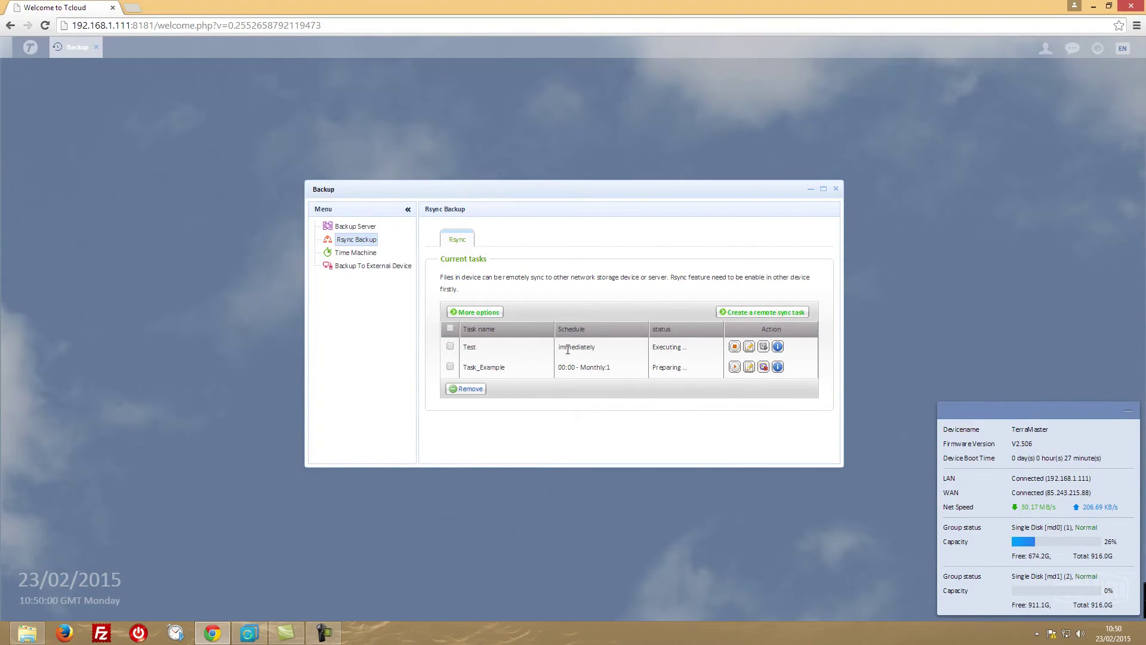
In Explorer, check the sizes of DISK 1's 150MB and 350MB archives against DISK 2, then minimize.
left_click(39, 630)
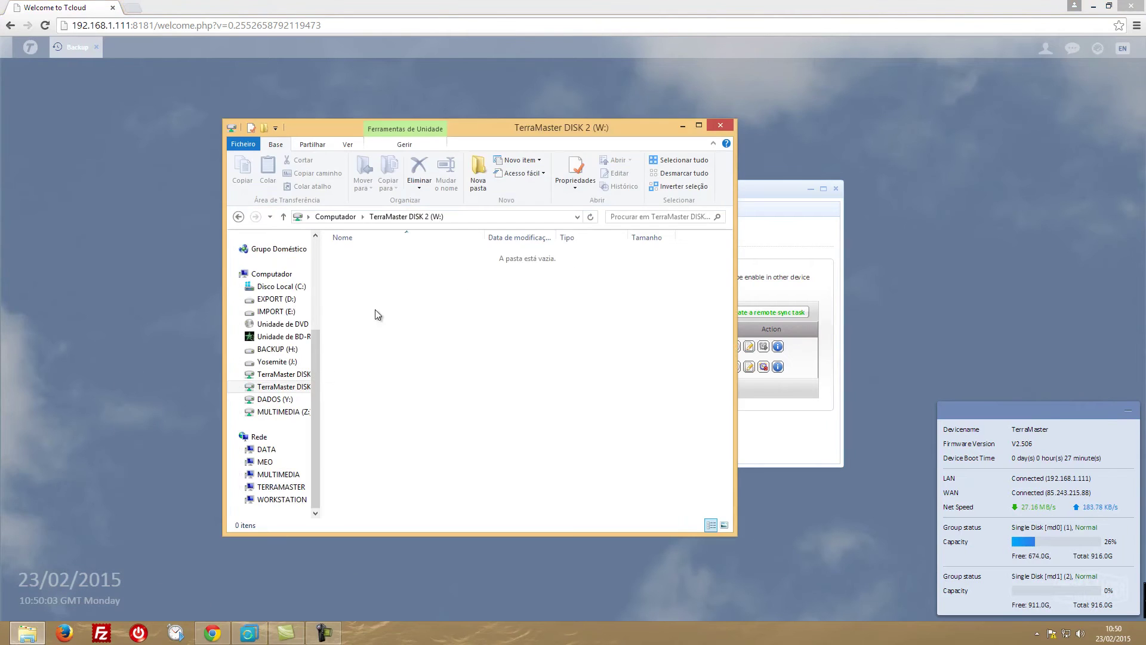
left_click(278, 374)
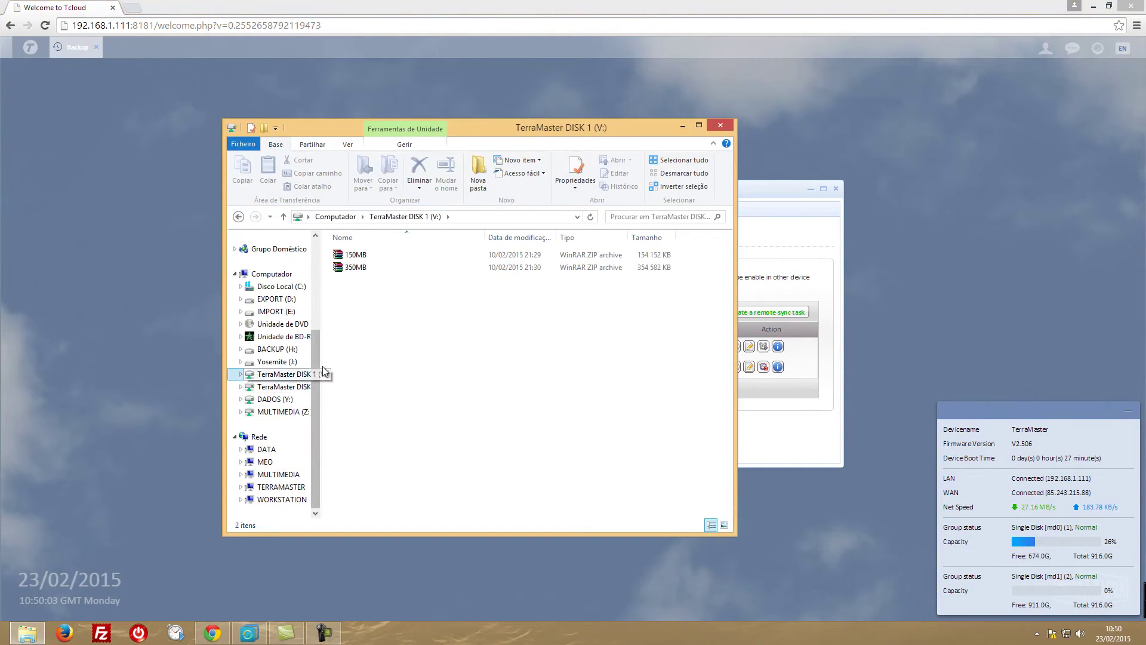
left_click(274, 387)
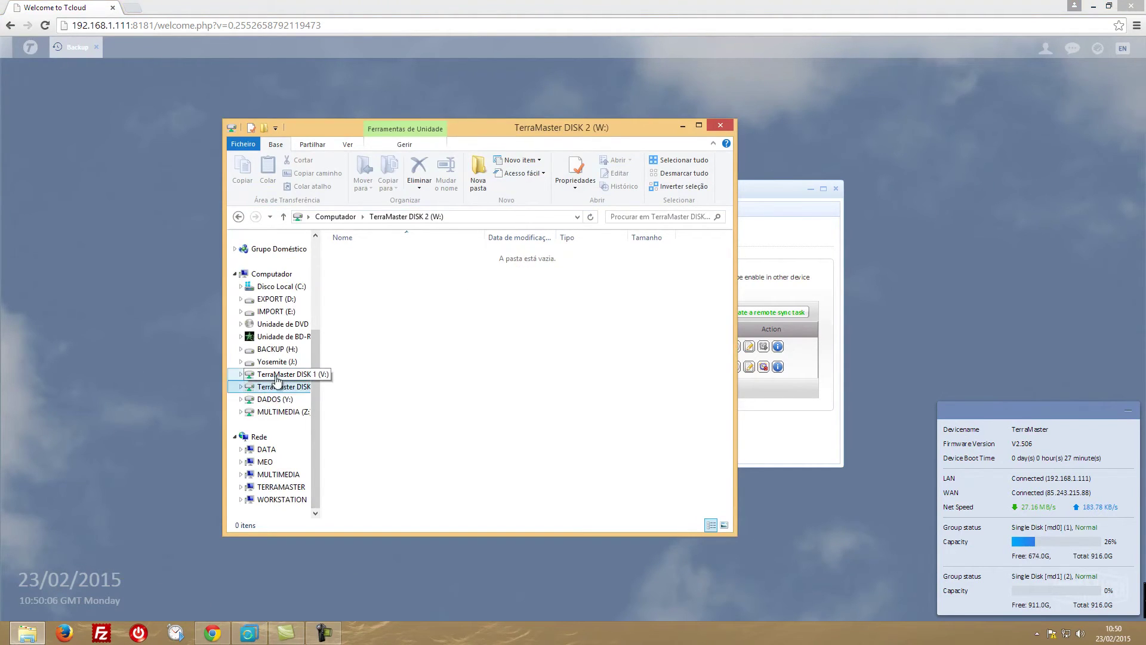
left_click(280, 375)
left_click(361, 256)
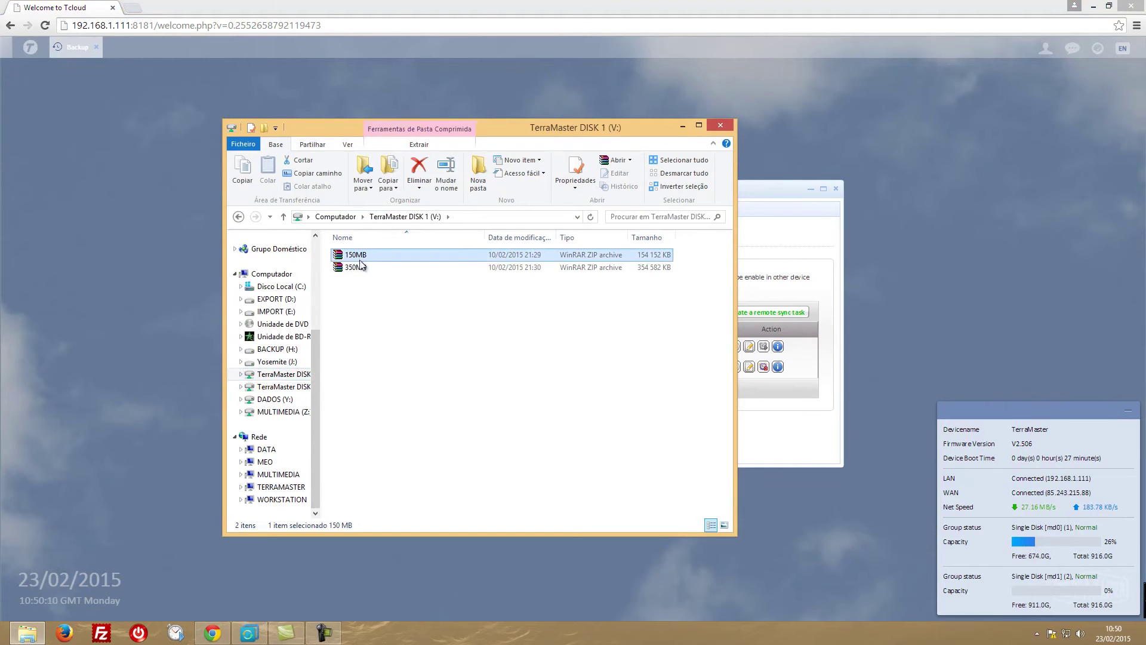
left_click(358, 268)
left_click(360, 257)
left_click(358, 266)
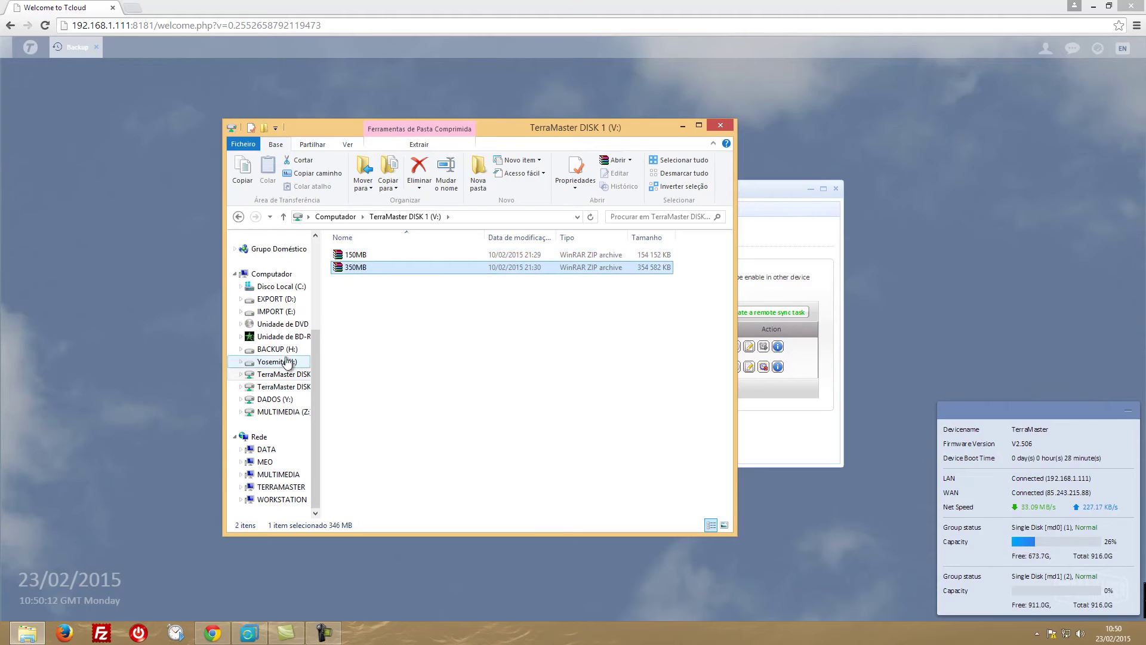
left_click(278, 387)
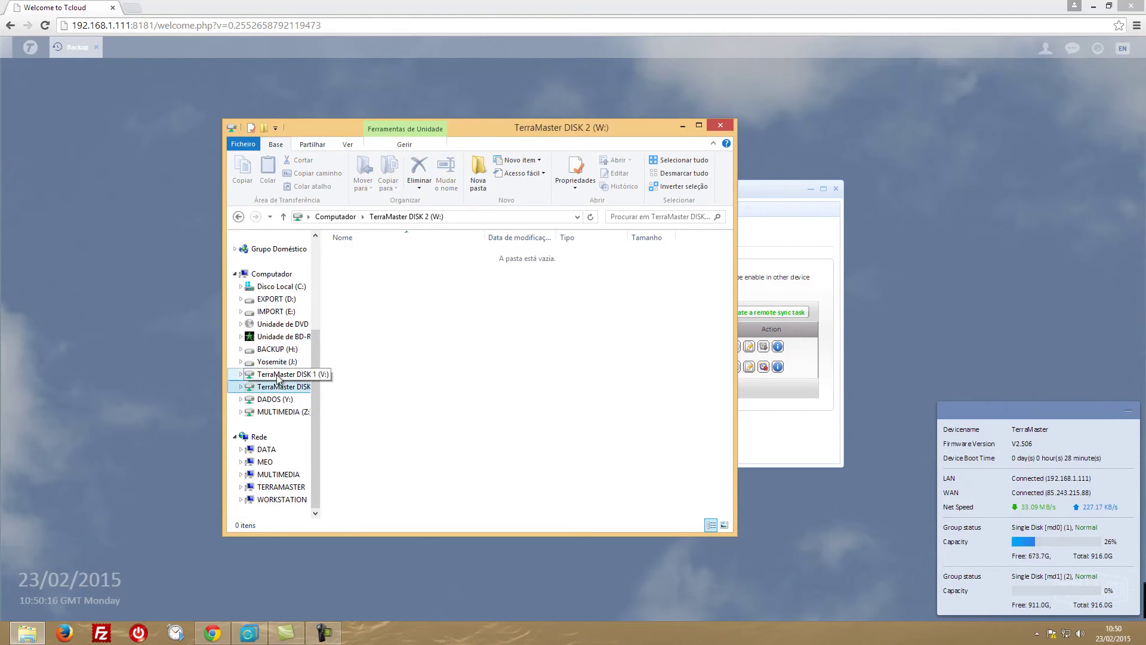
left_click(682, 126)
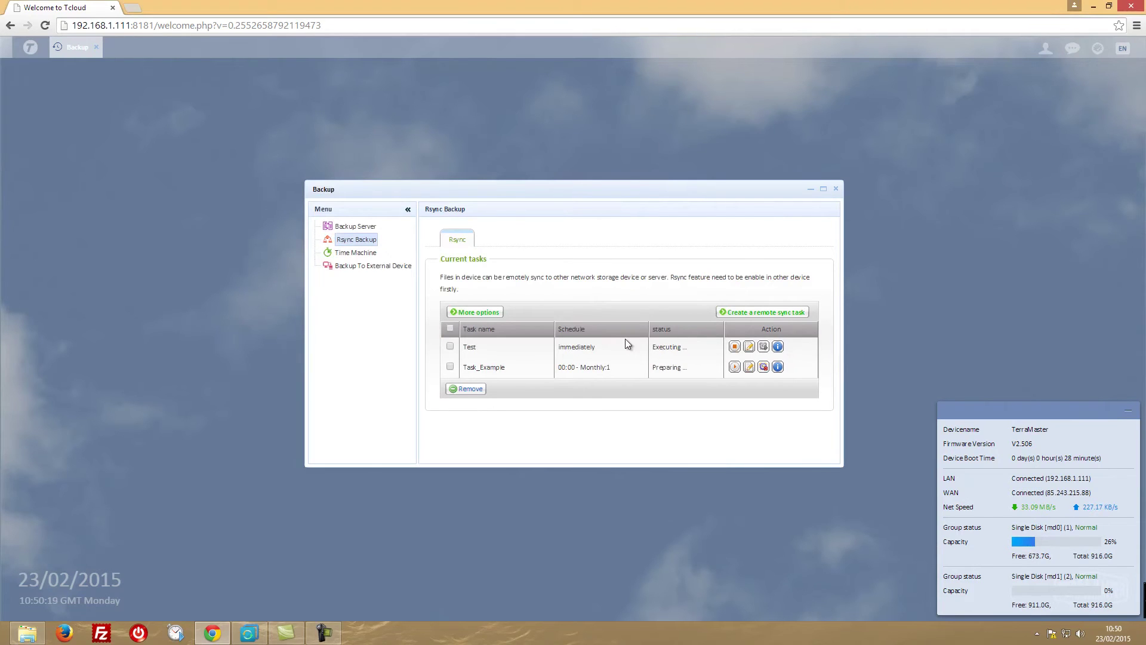
Check the AOMEI system backup's progress twice.
left_click(249, 633)
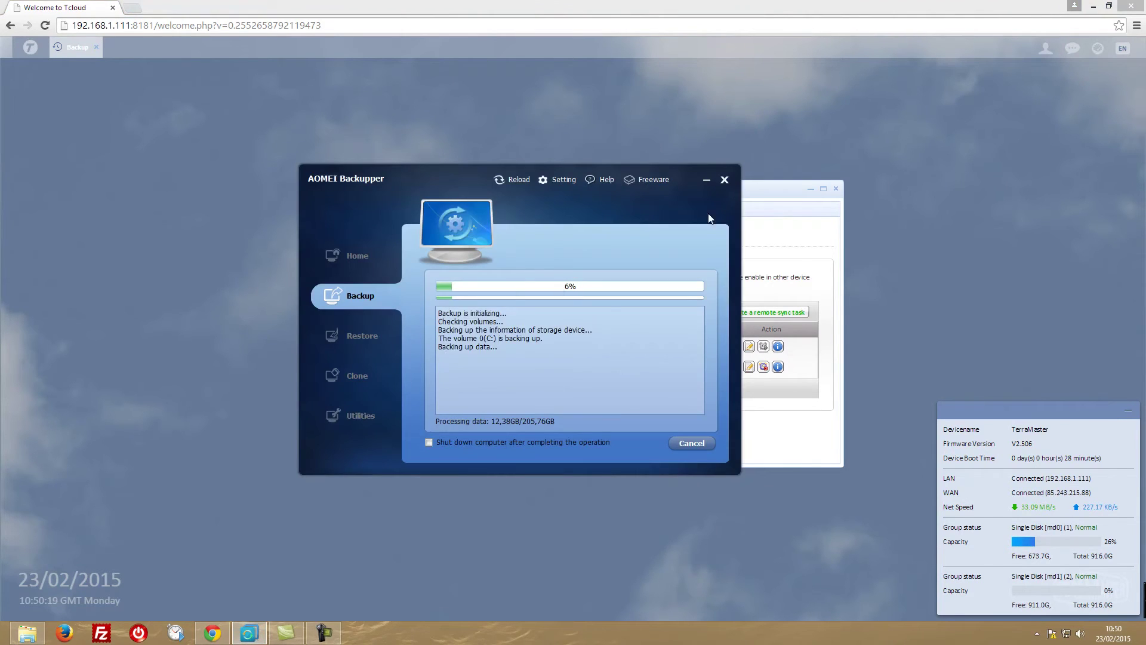
left_click(706, 179)
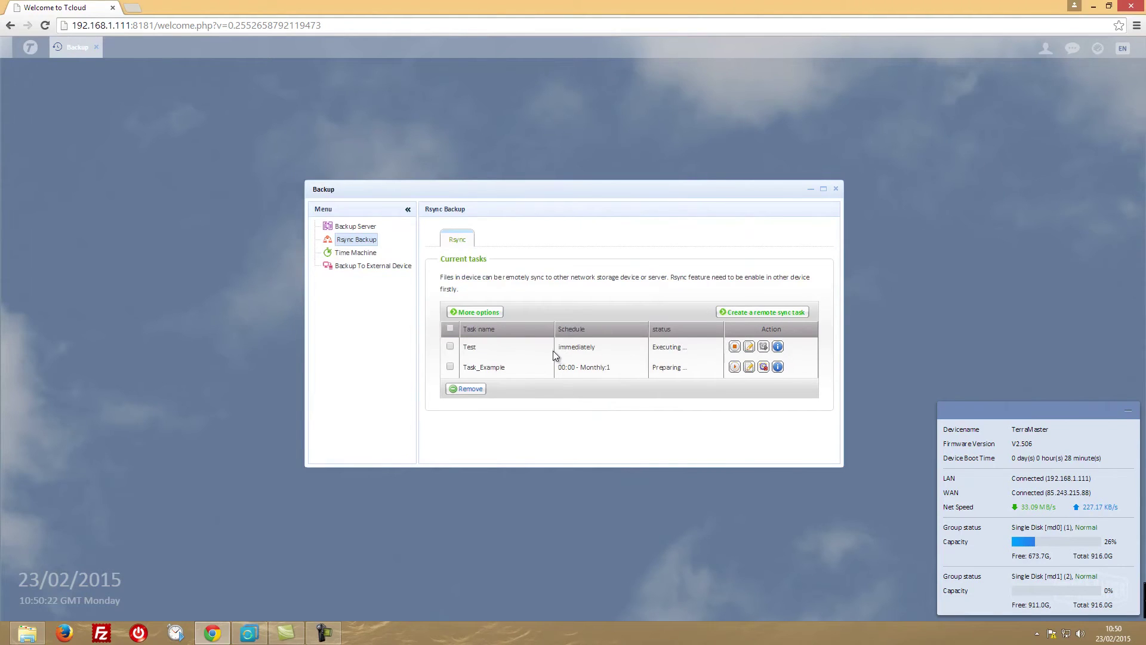
left_click(250, 634)
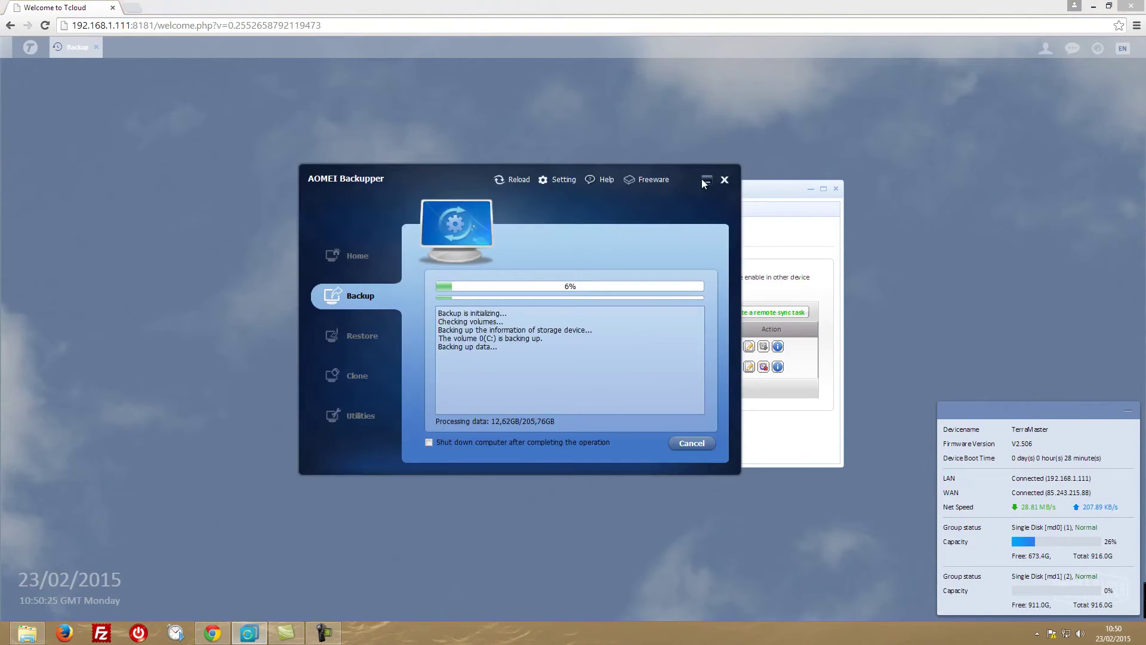
left_click(707, 179)
Confirm the 150MB archive has arrived on DISK 2 (W:) by comparing with DISK 1, then minimize Explorer.
left_click(26, 633)
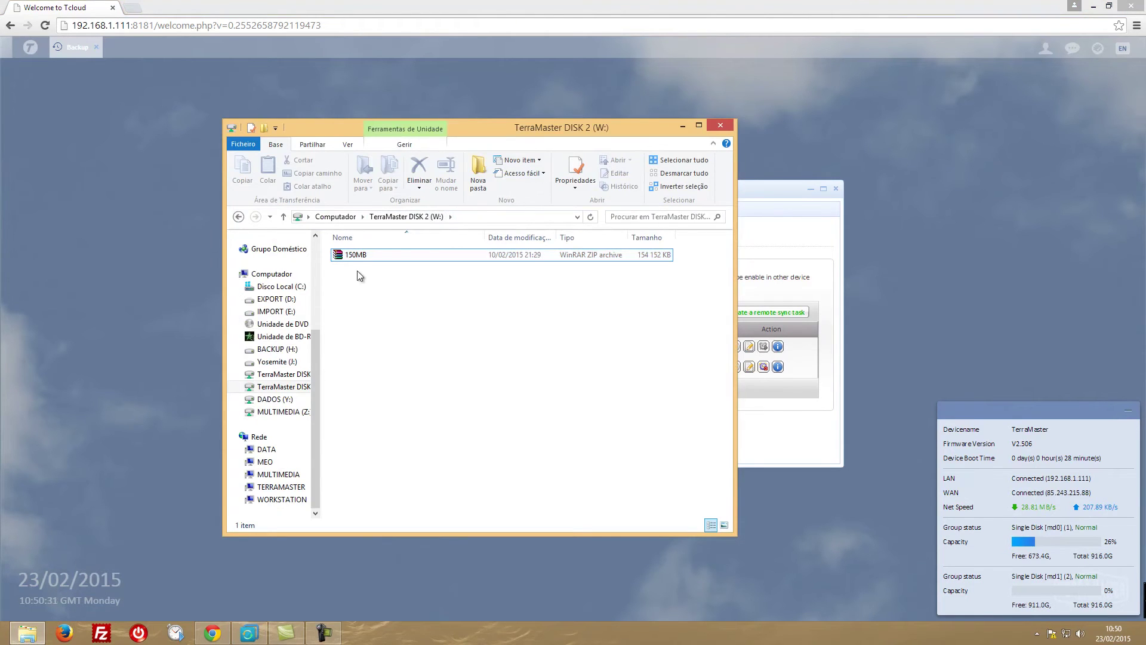
left_click(289, 376)
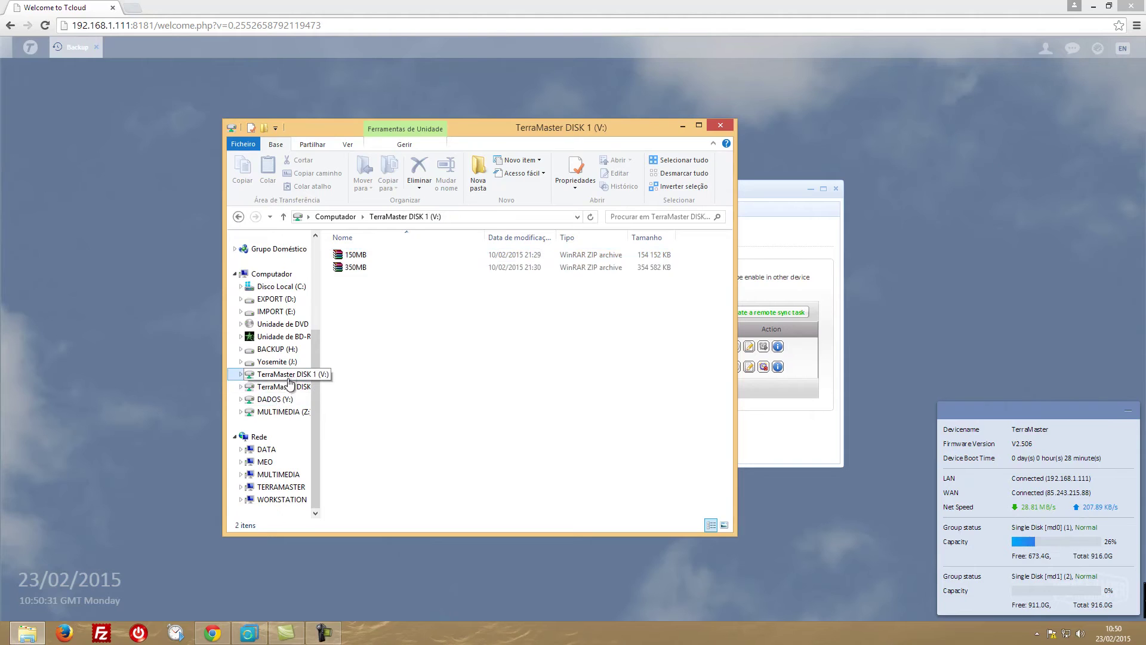
left_click(287, 387)
left_click(286, 375)
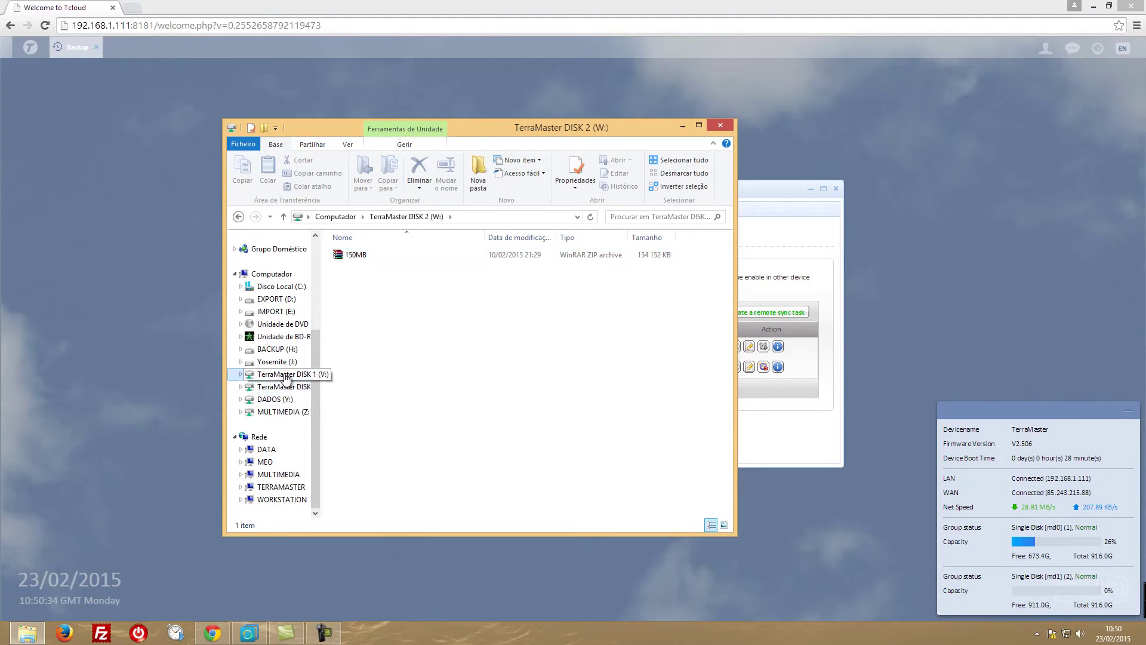
left_click(287, 387)
left_click(286, 375)
left_click(683, 126)
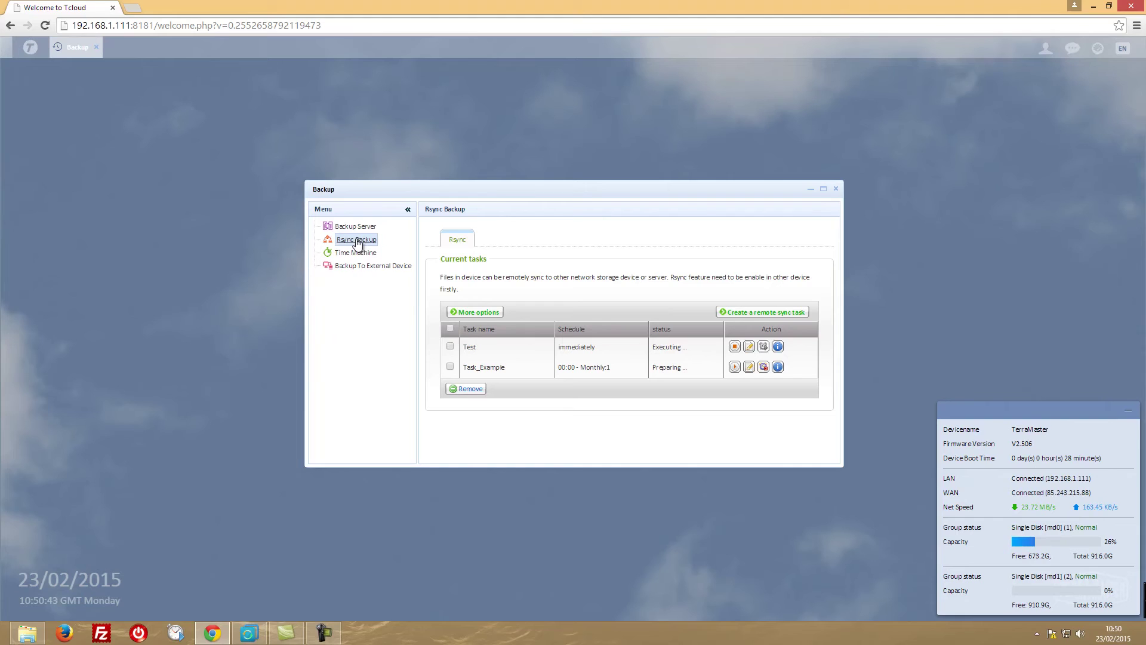
Open the Backup To External Device settings and select the TerraMasterDISK1 backup folder.
left_click(355, 268)
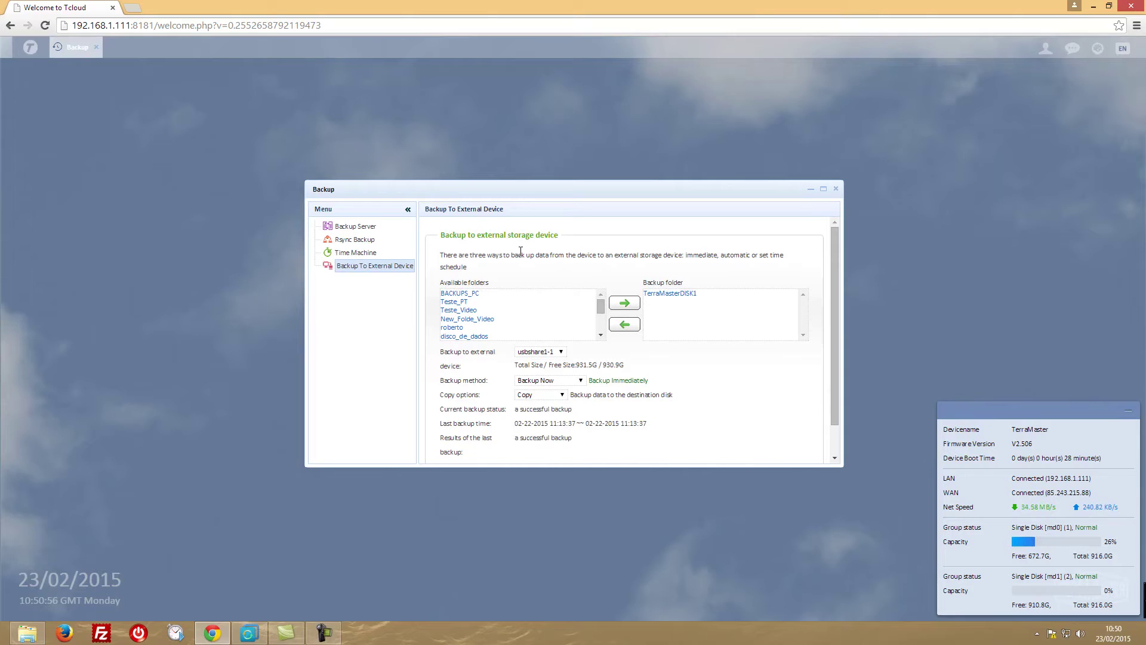
left_click_drag(483, 190, 462, 177)
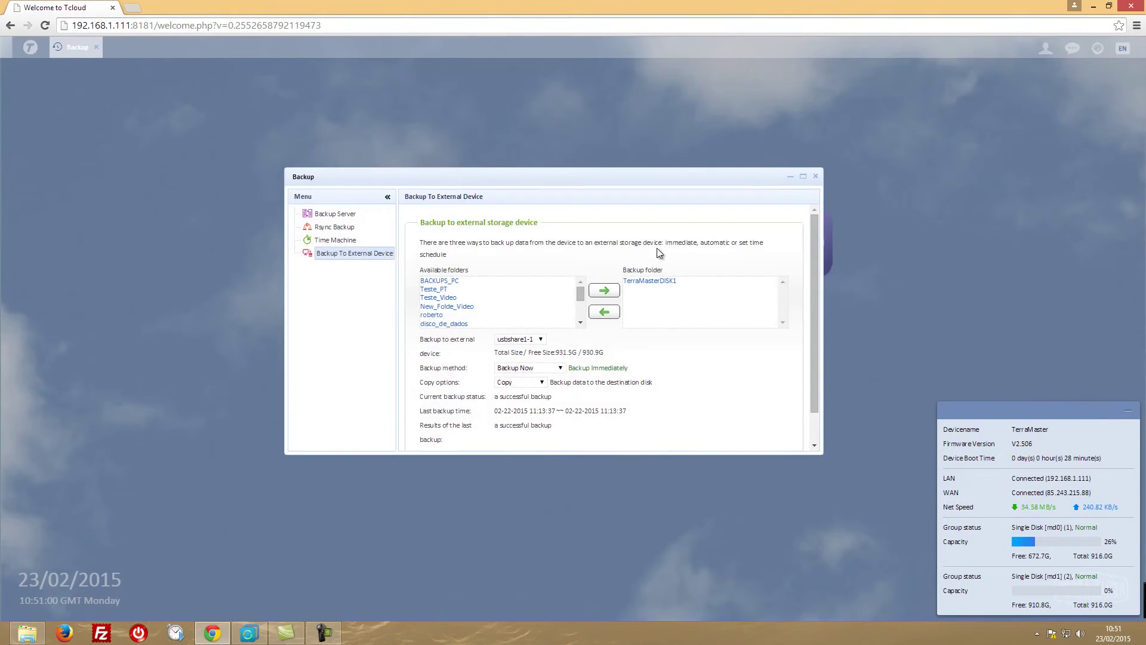
left_click(655, 287)
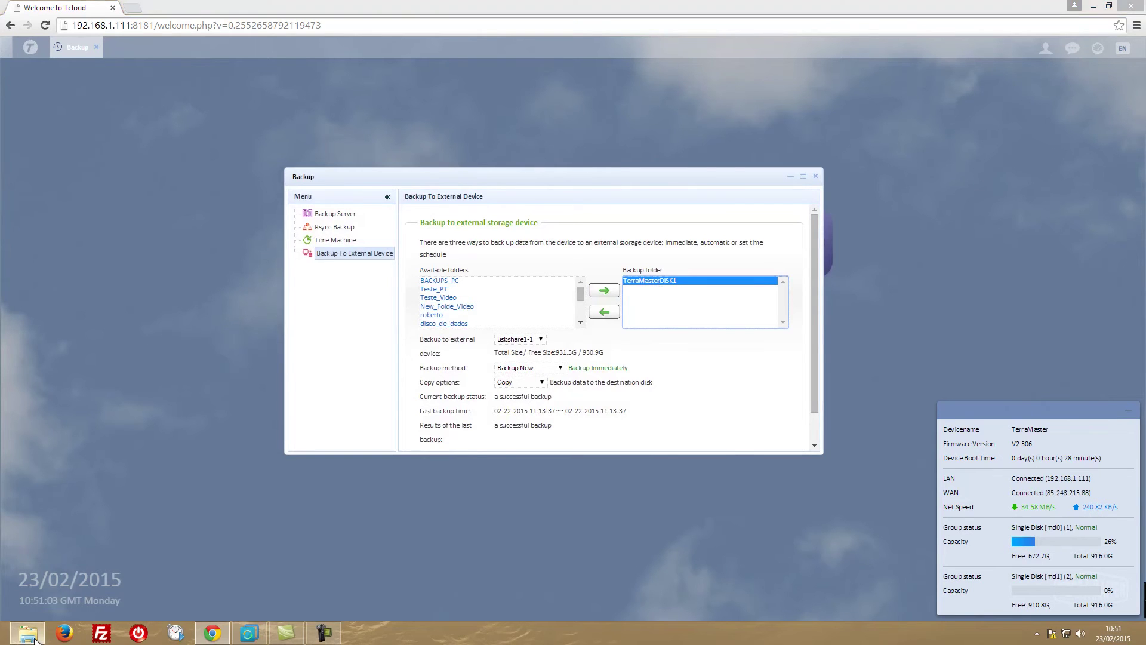
Select the 150MB archive in Explorer, minimize Explorer, and close the Backup window.
left_click(27, 632)
left_click(370, 259)
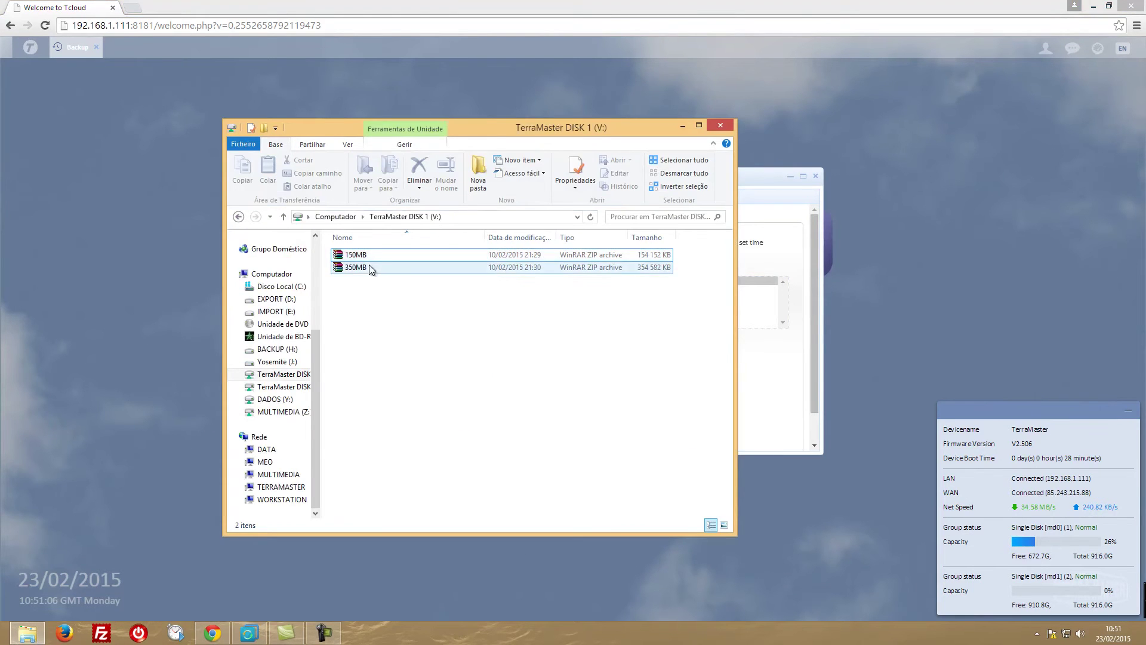
left_click(681, 126)
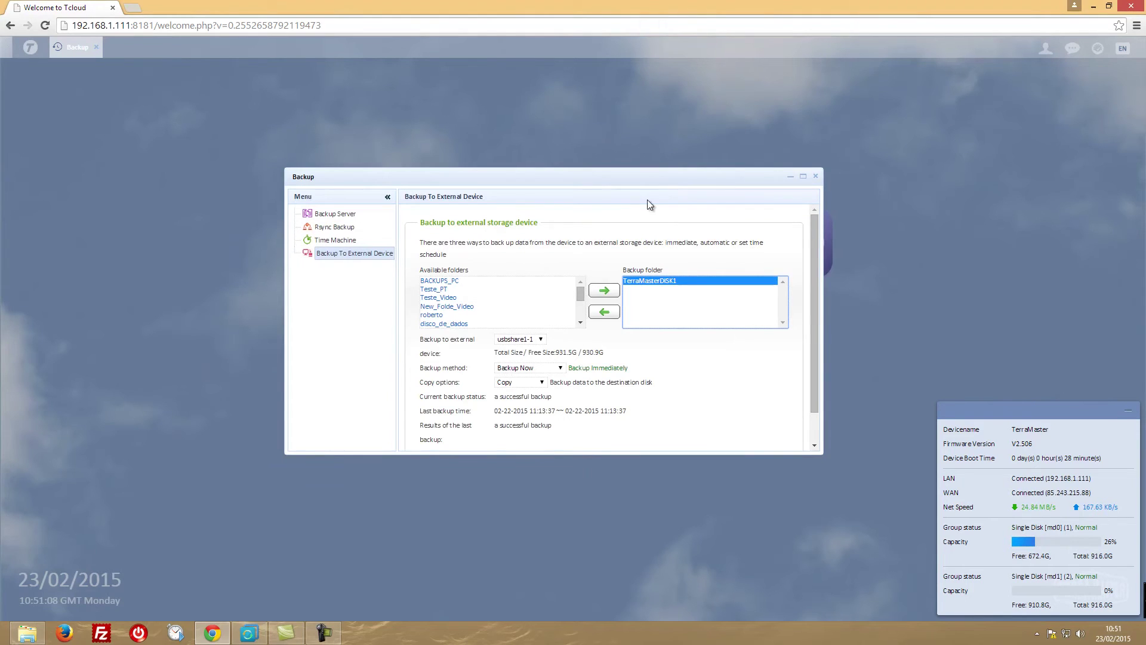
left_click(816, 176)
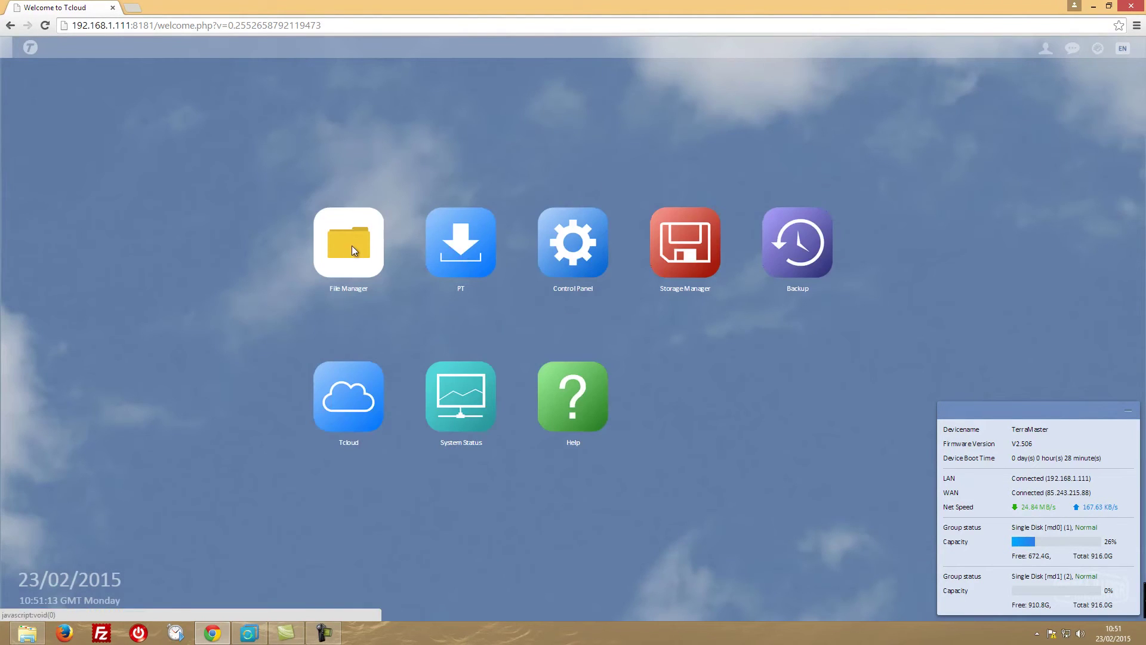
Browse to the NAS's usbshare1-1 share in Explorer and look inside the TerraMasterDISK1 folder.
left_click(350, 254)
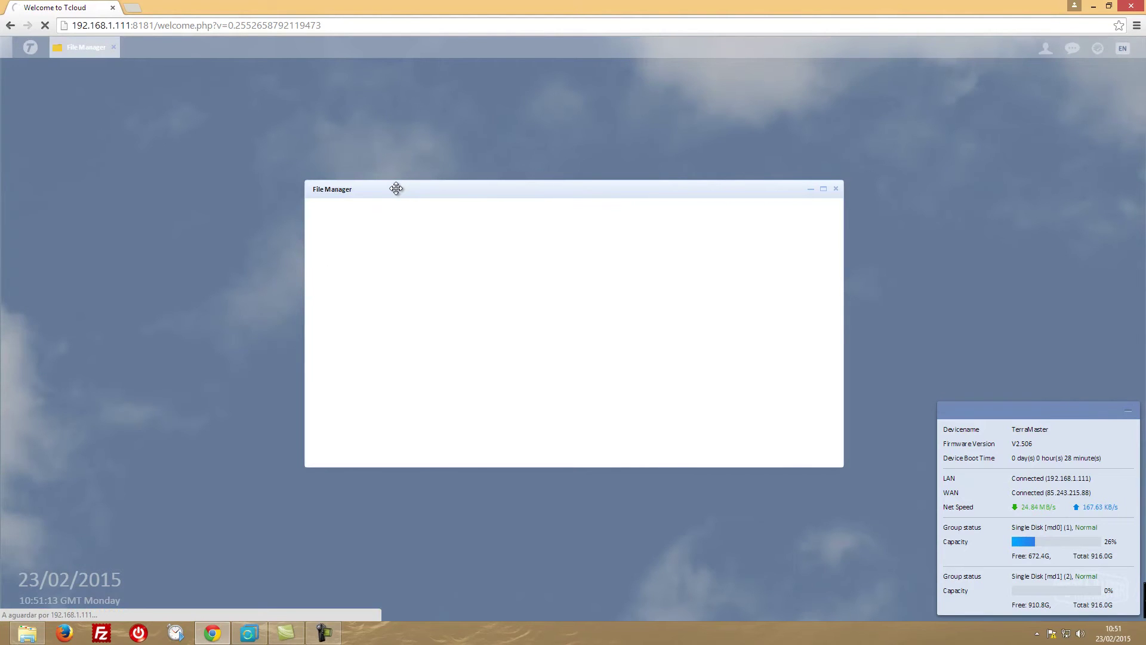
left_click(34, 627)
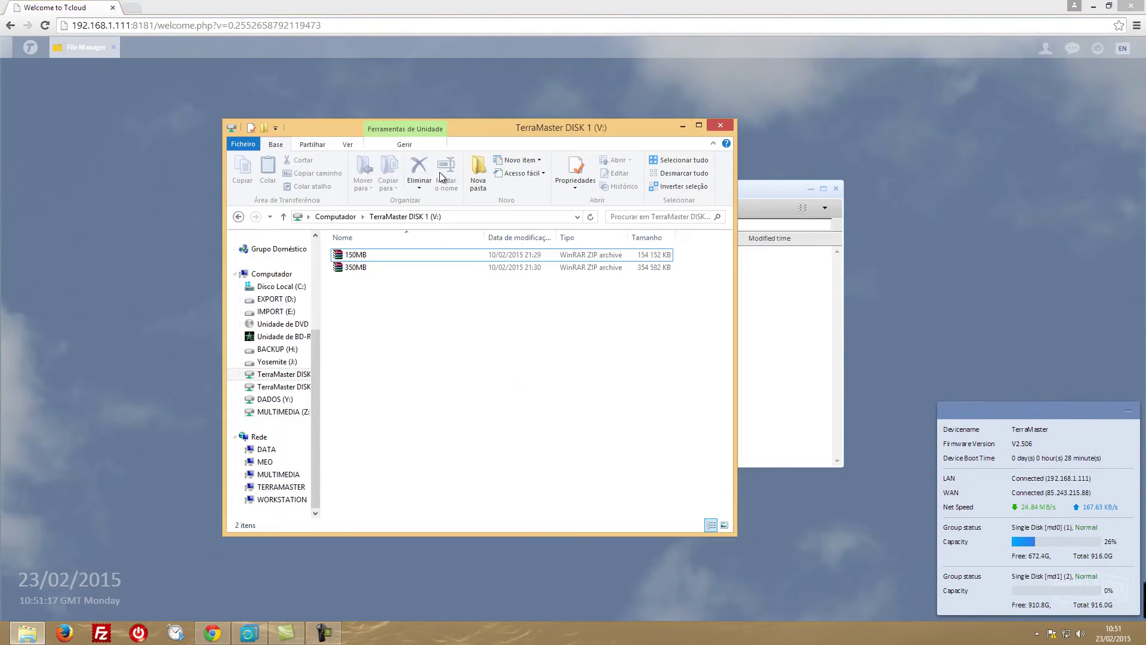
left_click(277, 487)
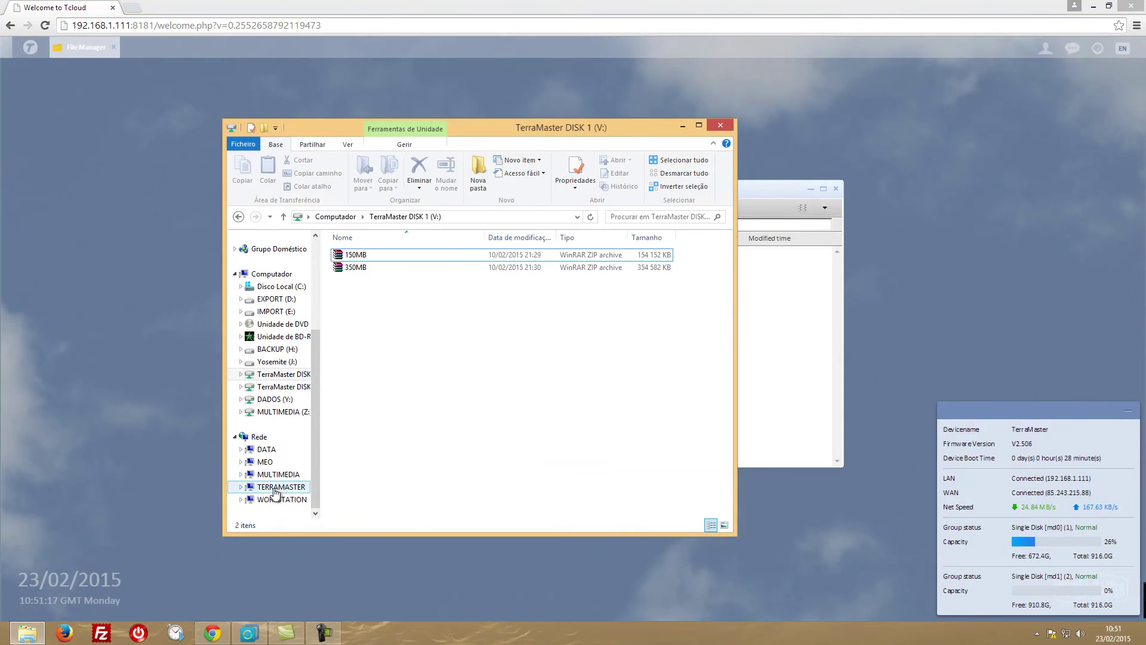
double_click(504, 449)
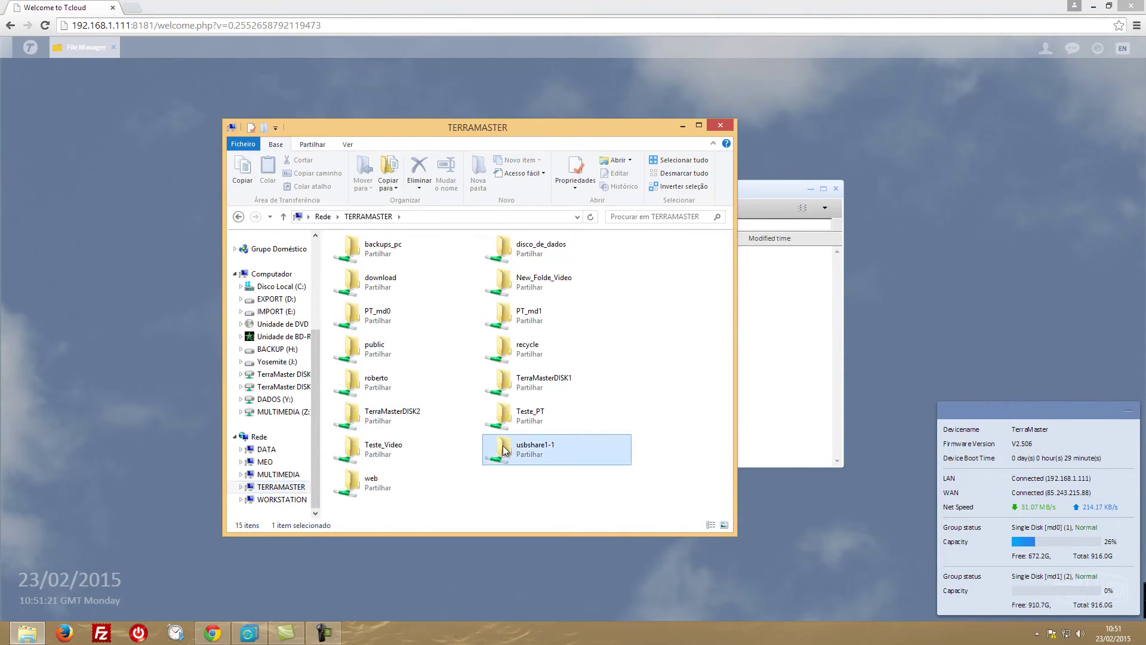
double_click(383, 255)
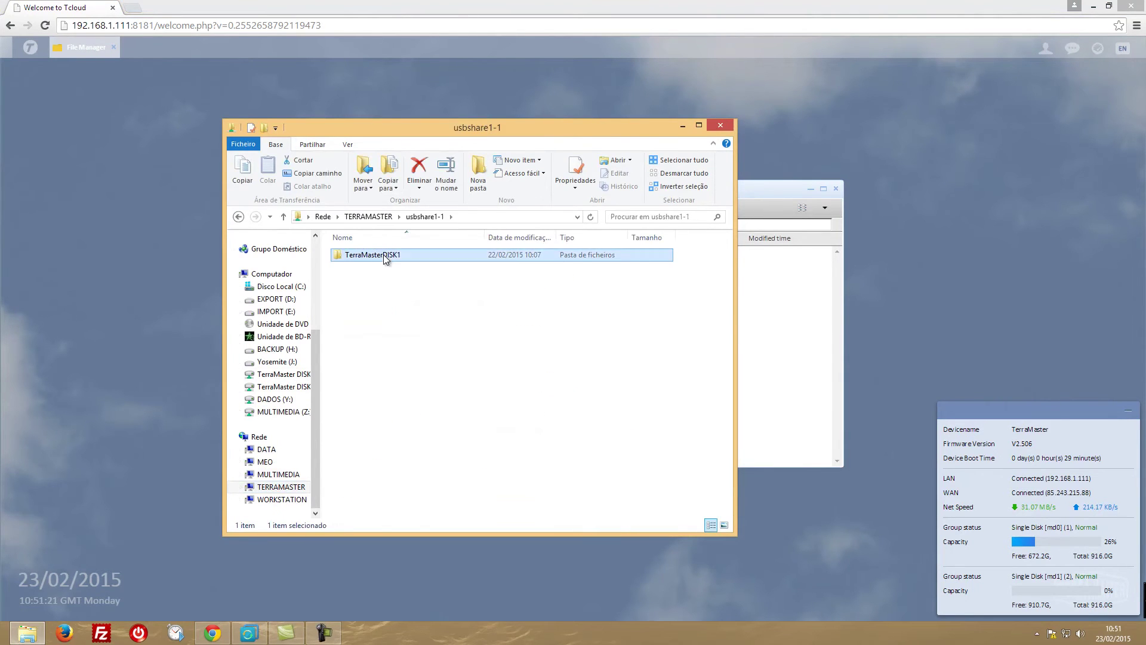
left_click(250, 217)
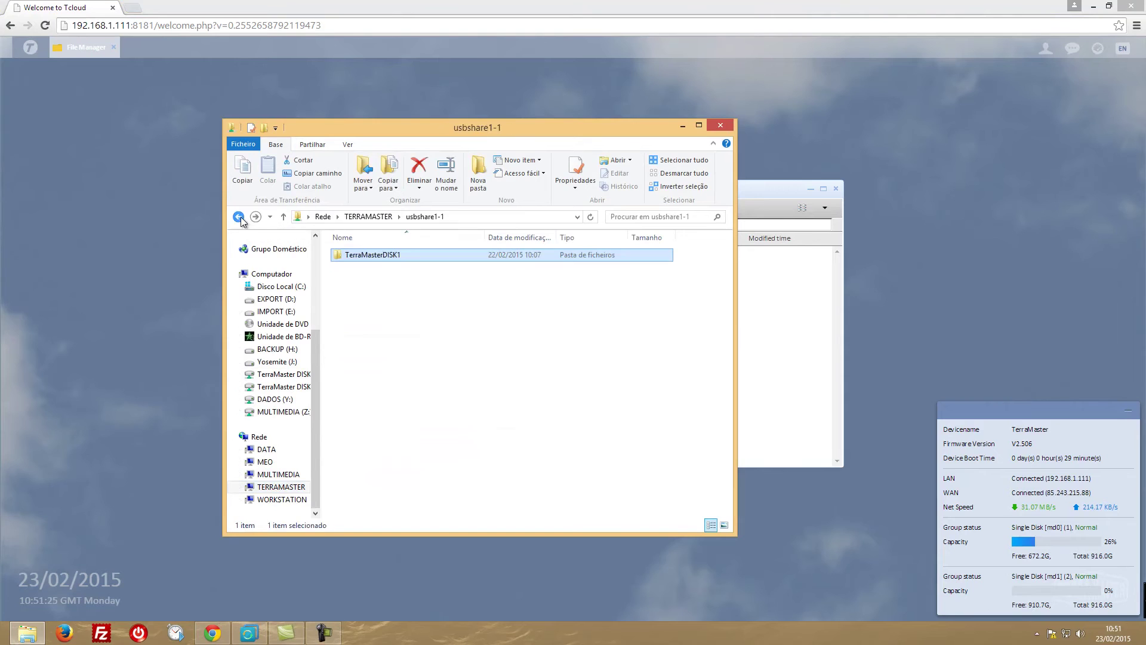
Delete TerraMasterDISK1 from usbshare1-1, verify the share is empty, and close Explorer and the file manager.
right_click(362, 256)
left_click(396, 501)
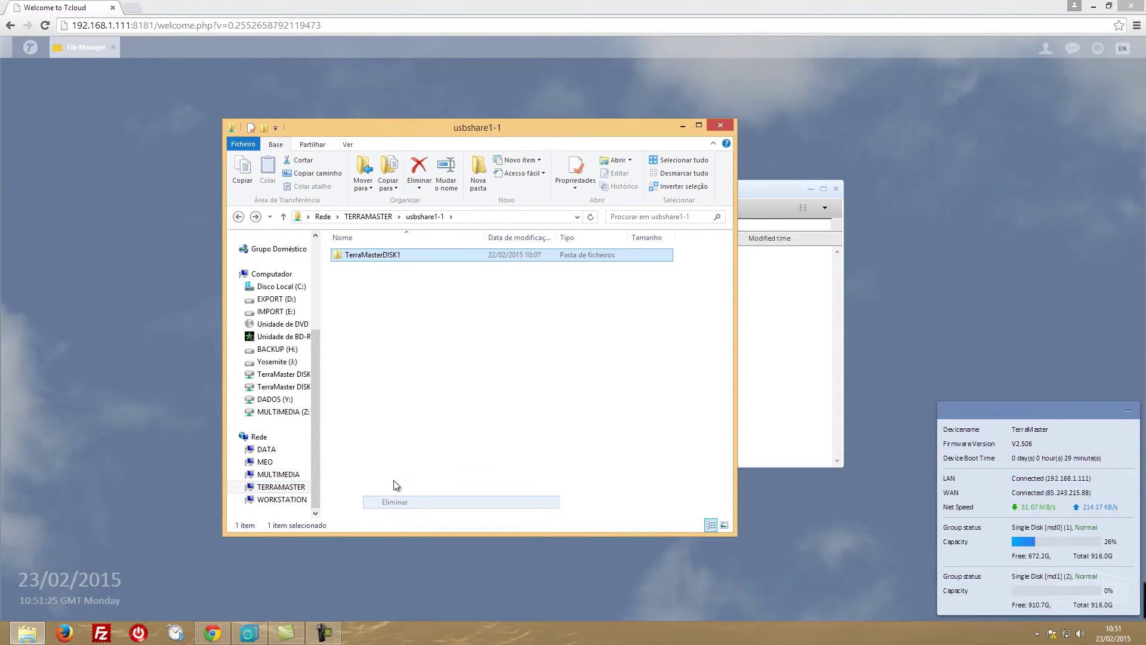
left_click(619, 366)
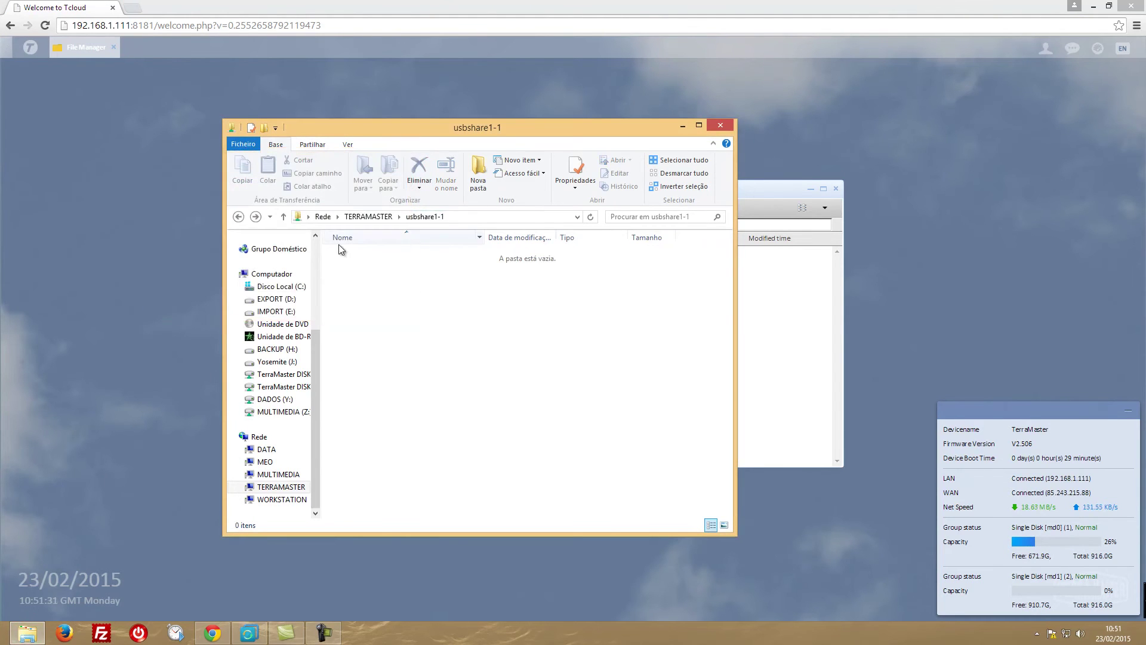
left_click(239, 217)
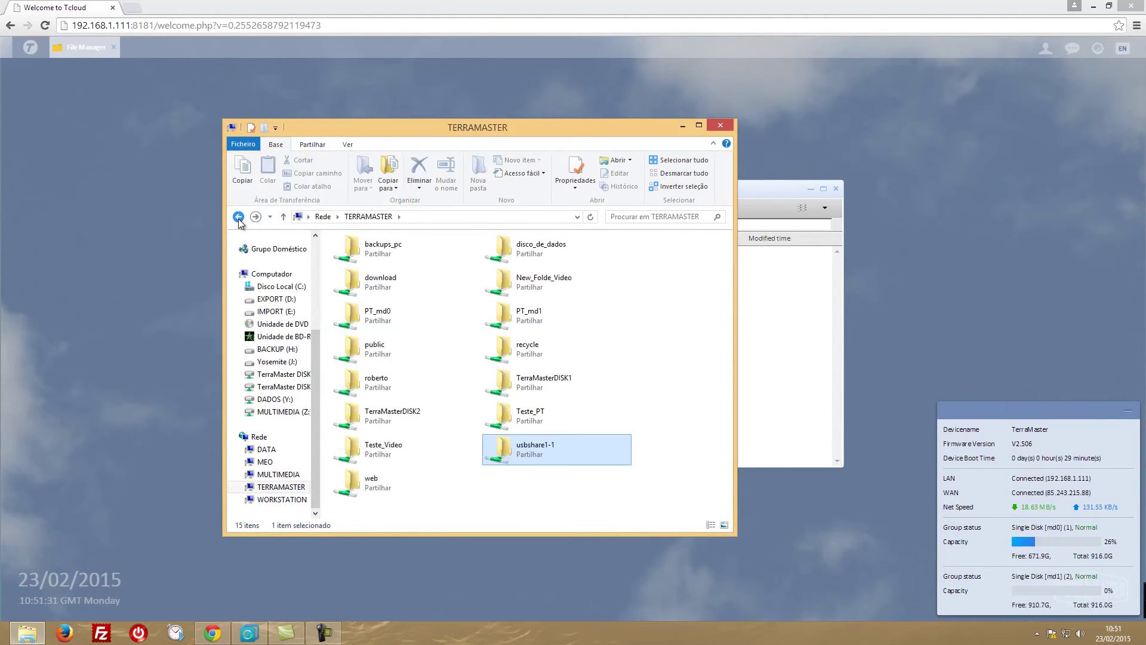
double_click(532, 455)
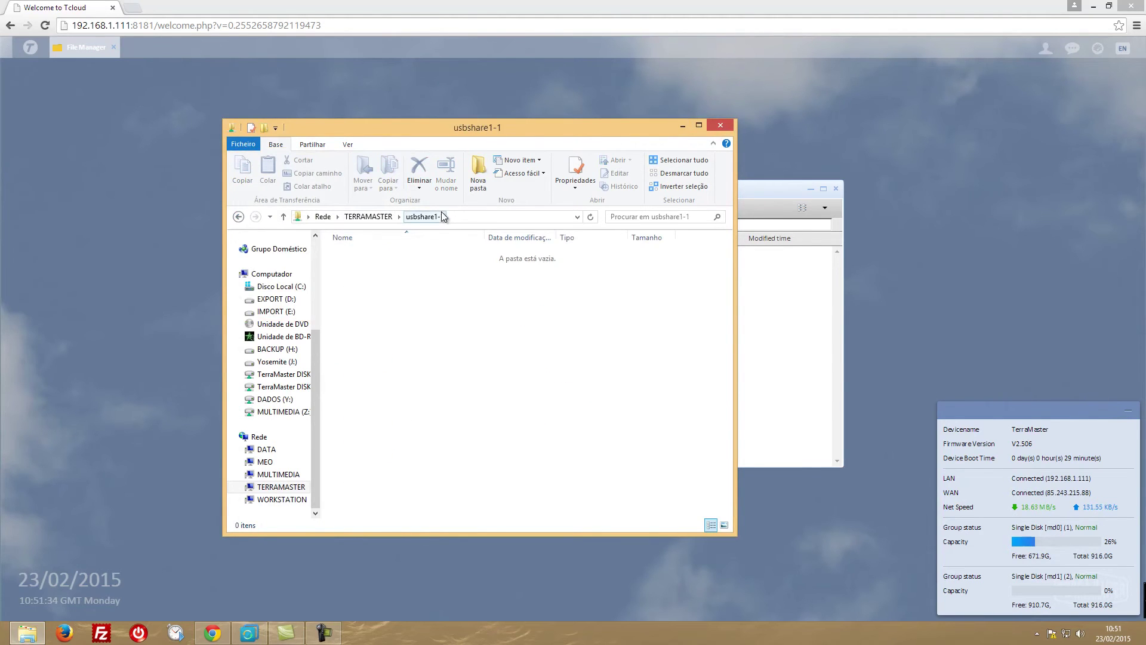
left_click(239, 216)
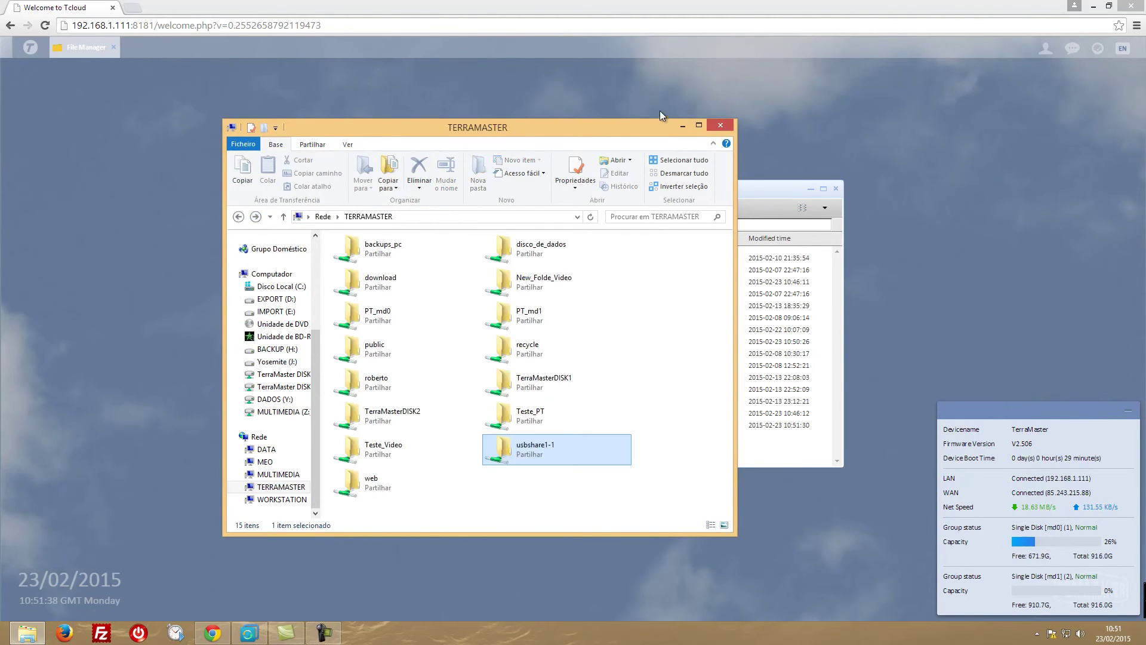
left_click(683, 127)
left_click(836, 188)
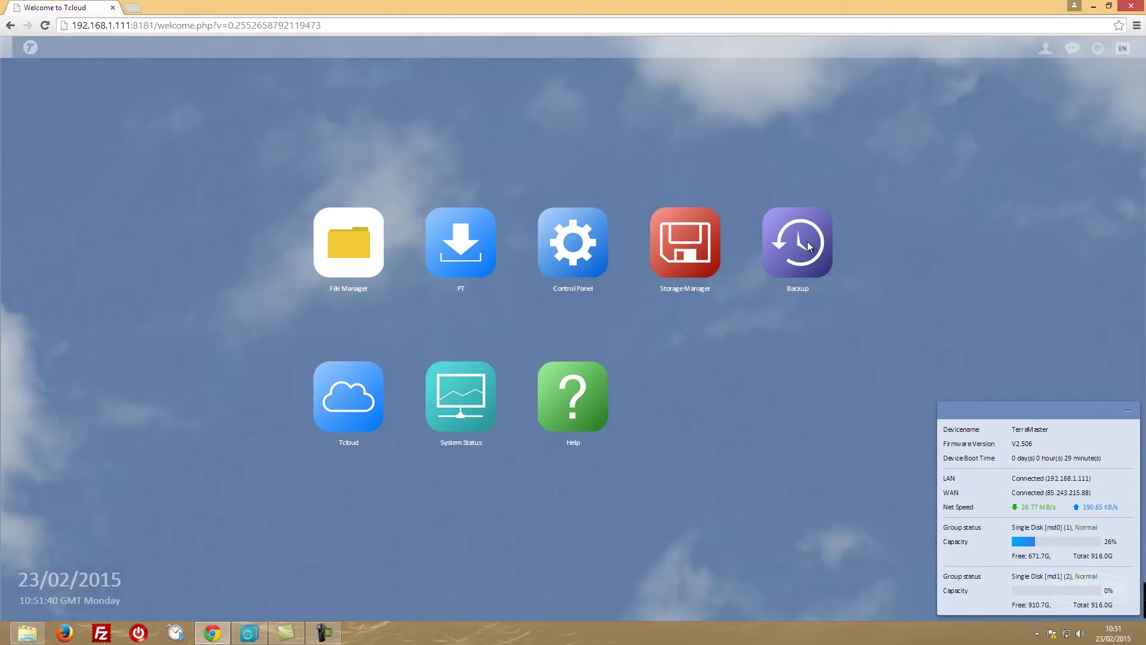
Open the Backup app's Backup To External Device form and pick BACKUPS_PC from the available folders.
left_click(806, 242)
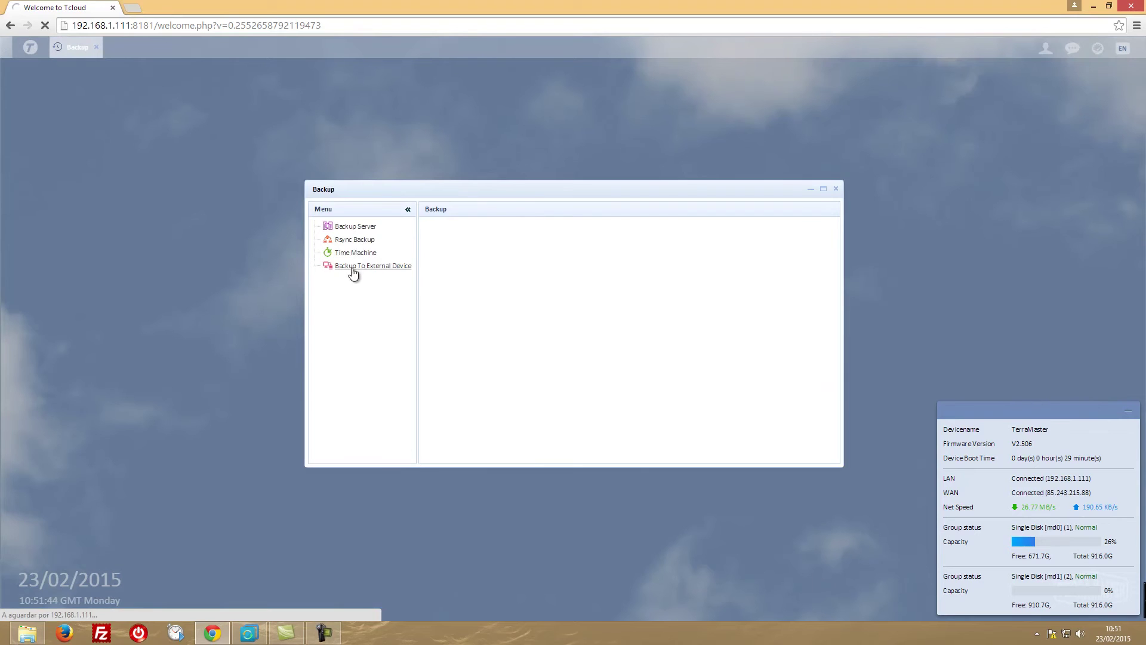
left_click(353, 267)
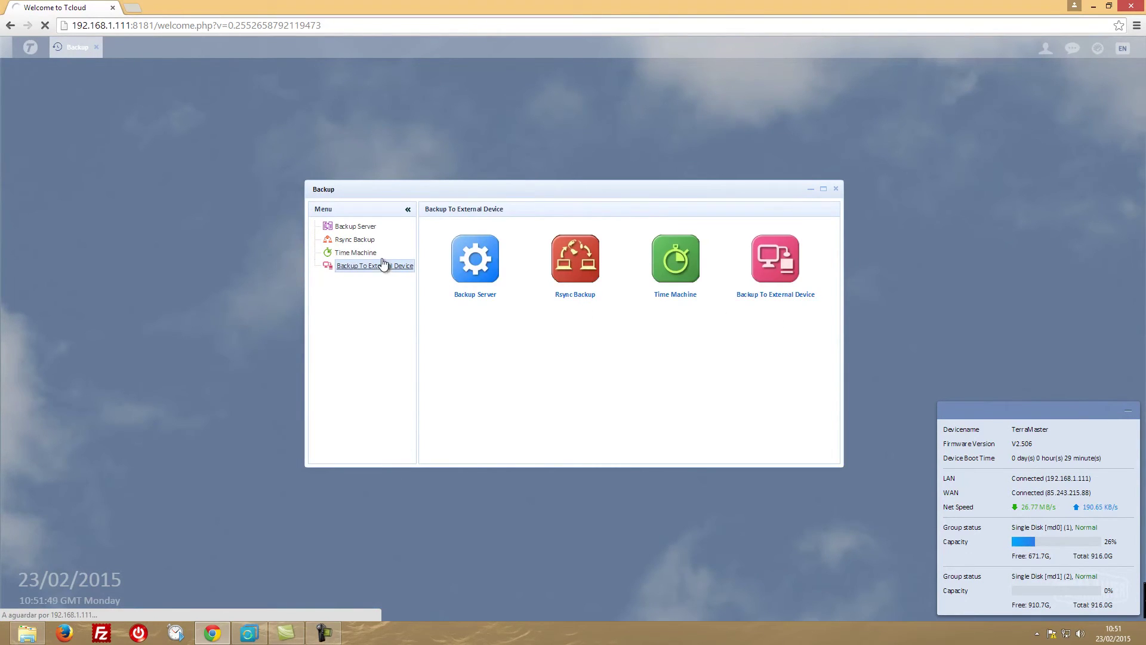
left_click(784, 265)
left_click(779, 281)
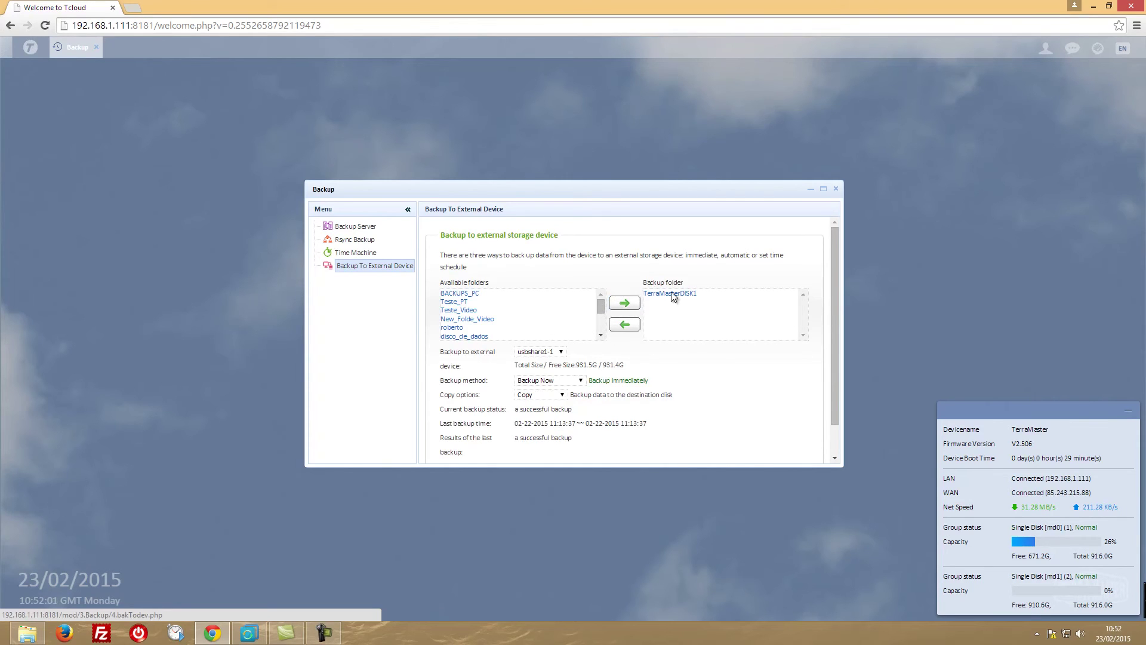
left_click(465, 295)
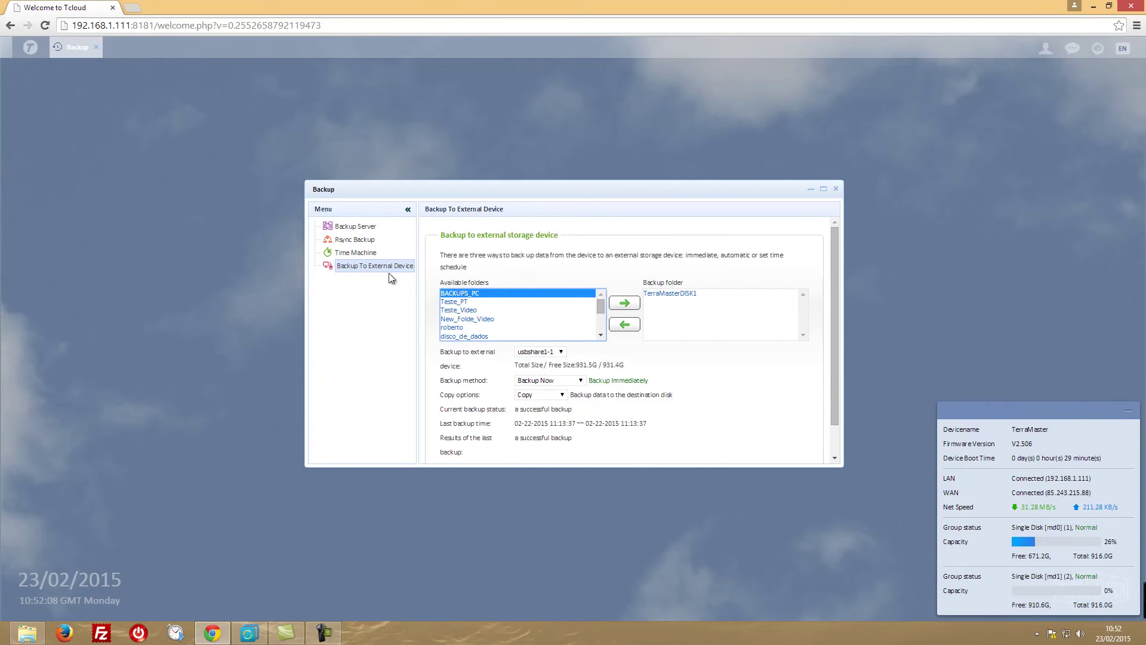
Add then remove BACKUPS_PC, leaving only TerraMasterDISK1 in the backup folder list.
left_click(625, 304)
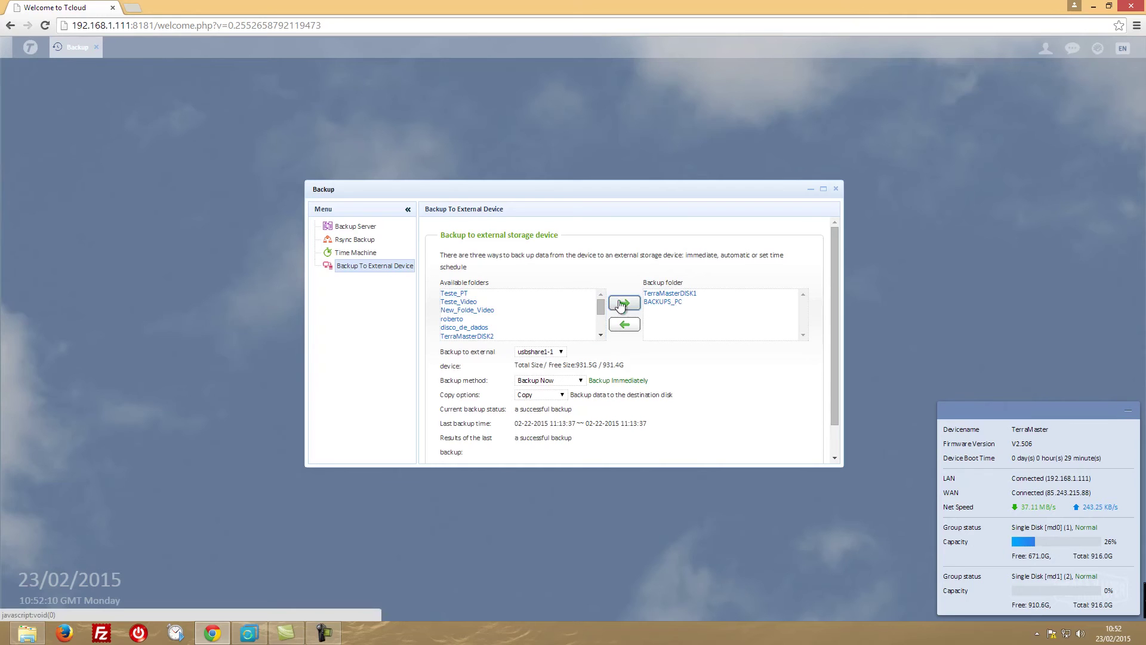
left_click(660, 301)
left_click(625, 324)
left_click(670, 293)
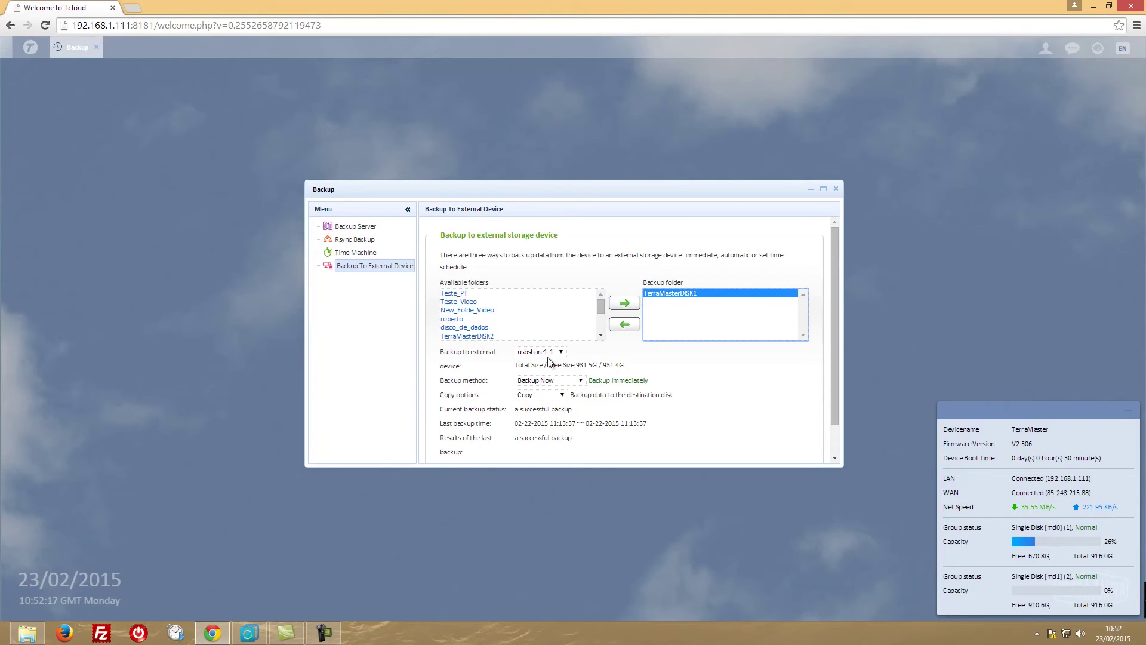
Set the backup method to Automatic backup, running whenever the USB drive is plugged in.
left_click(581, 381)
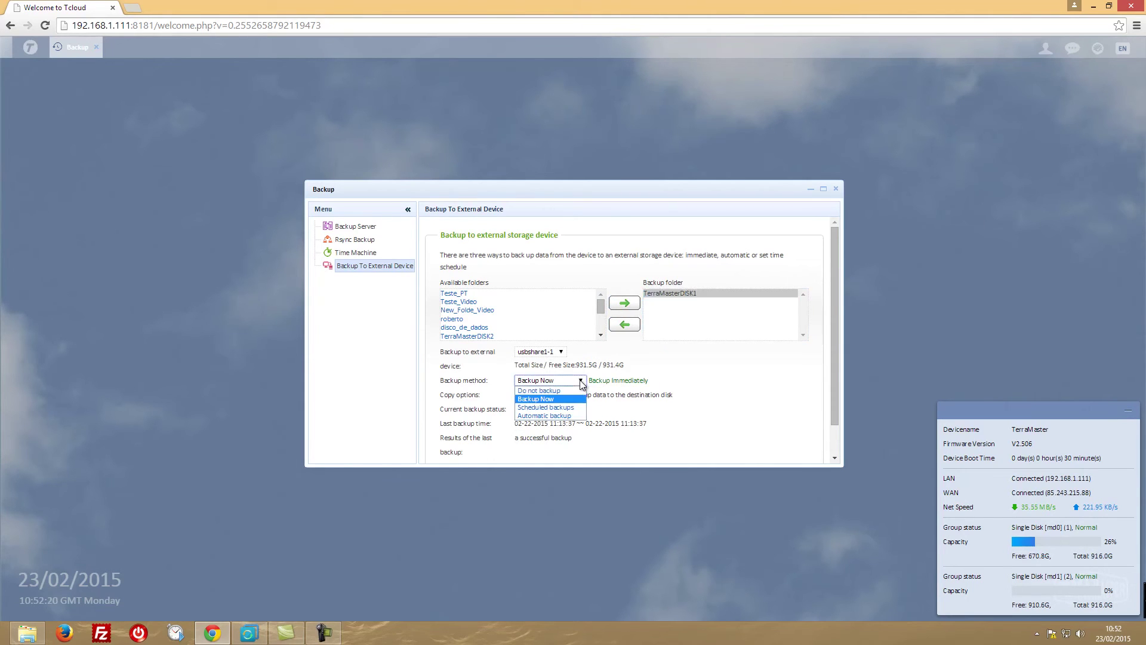
left_click(553, 407)
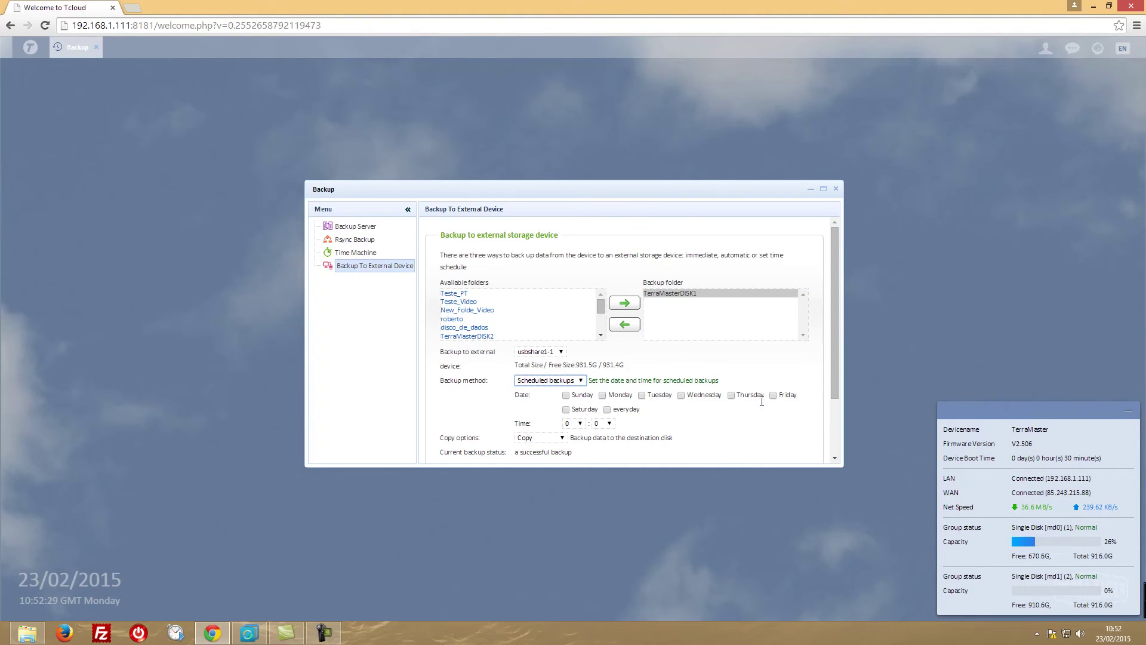
scroll(631, 367, "down", 2)
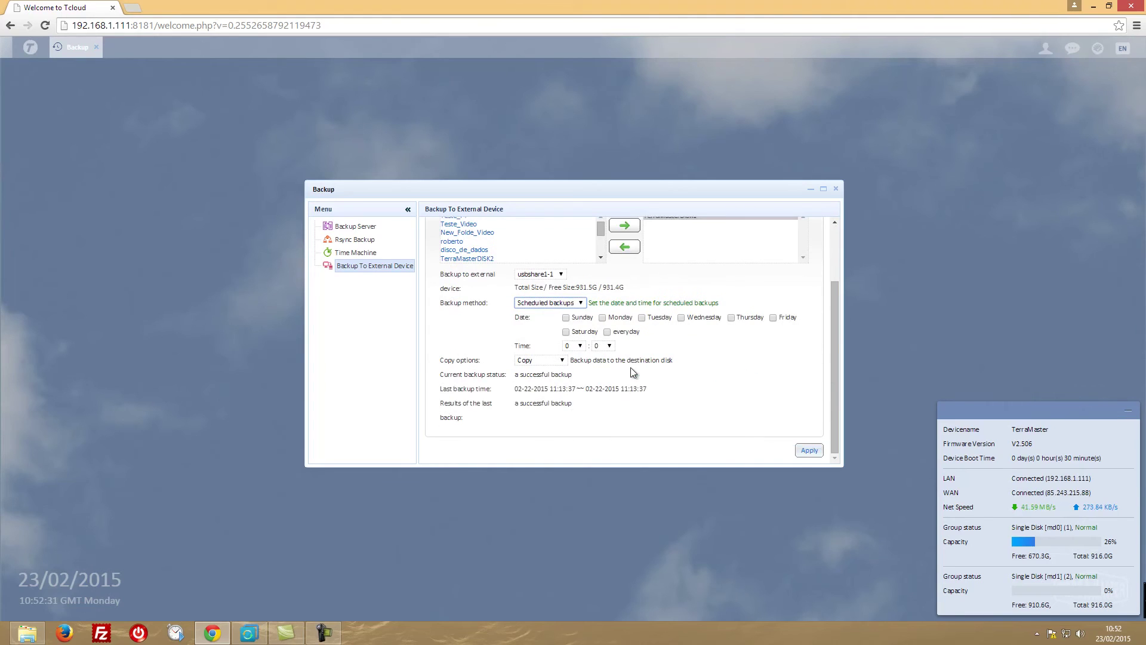
left_click(562, 360)
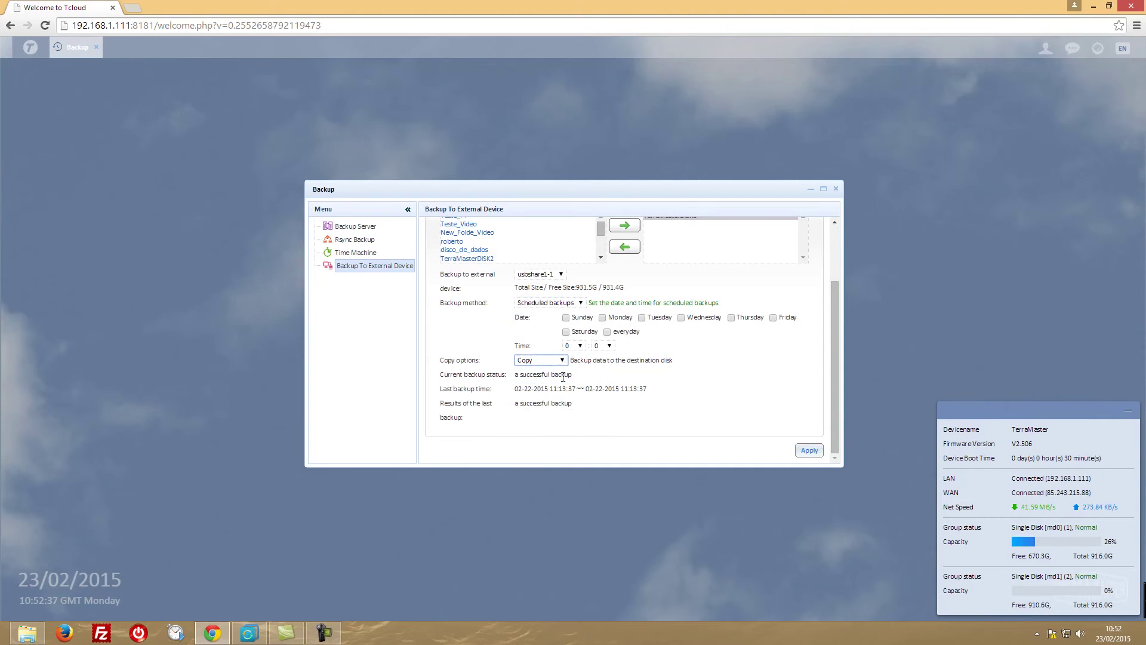
left_click(561, 303)
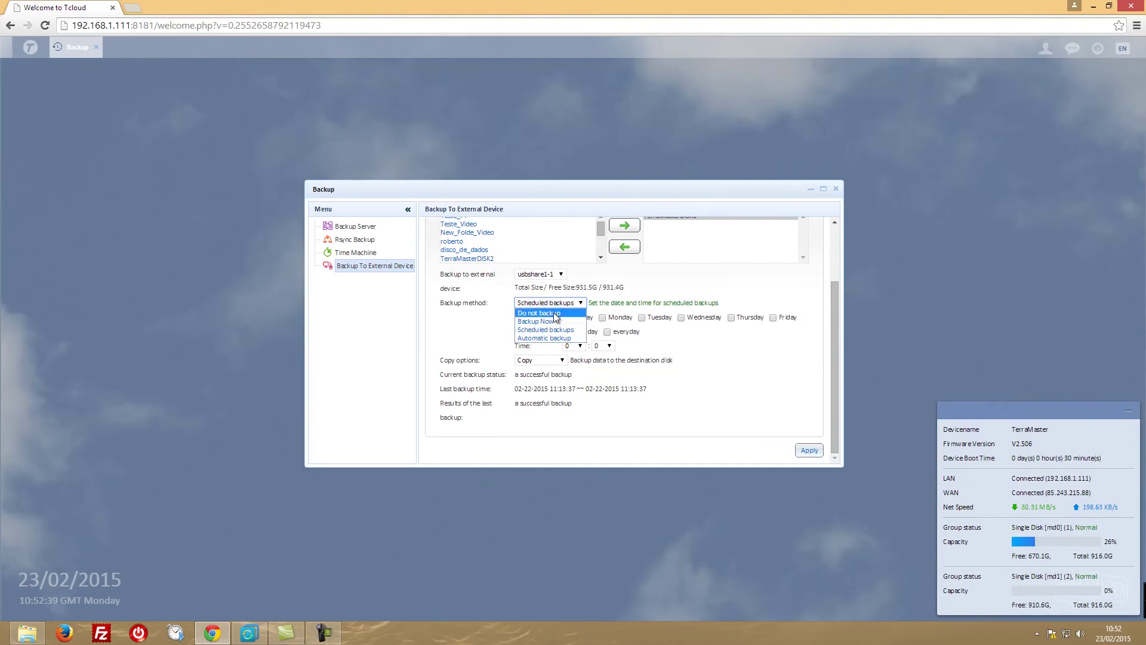
left_click(550, 332)
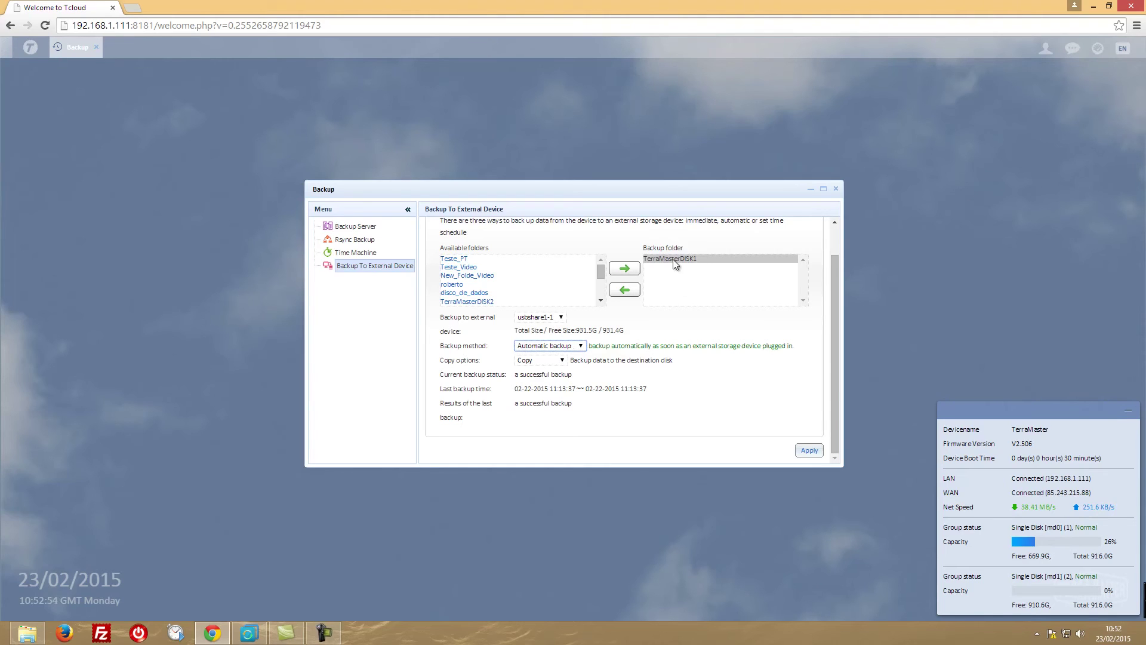
Switch to Backup Now with Copy mode and apply, starting the TerraMasterDISK1 copy to usbshare1-1.
left_click(580, 346)
left_click(544, 364)
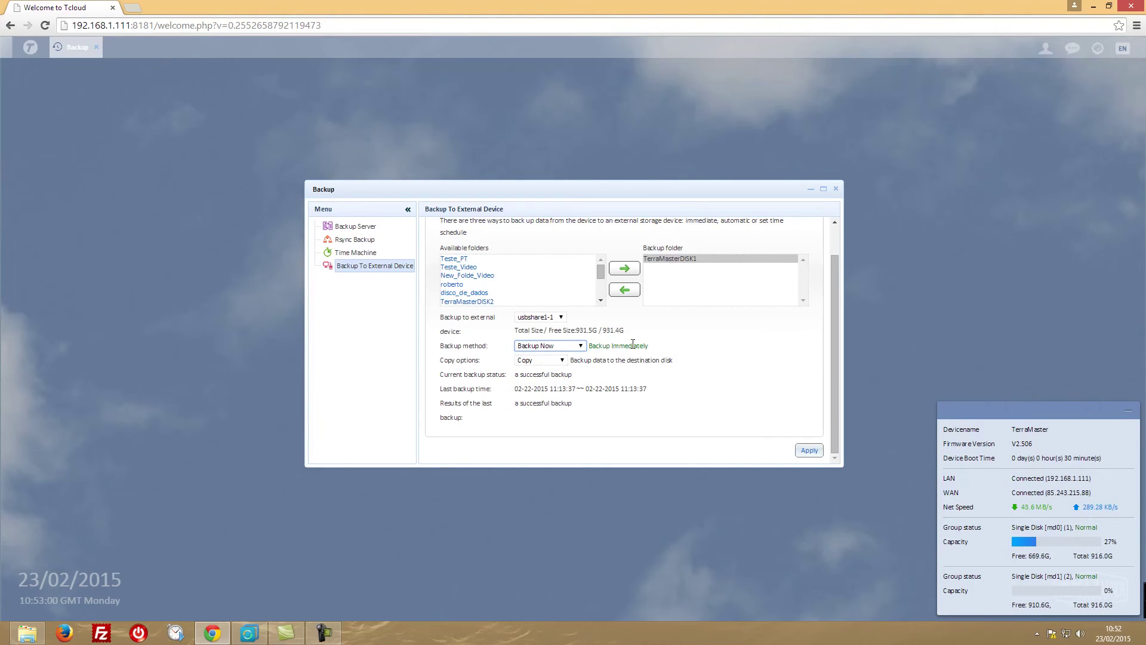
left_click(563, 360)
left_click(565, 362)
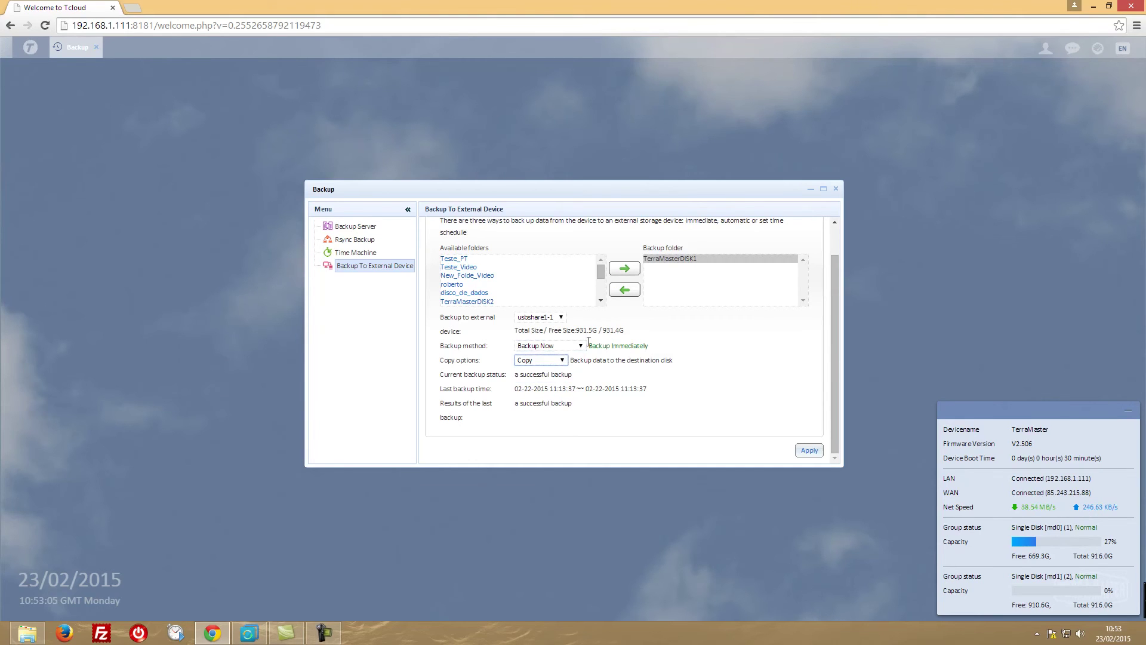
left_click(807, 452)
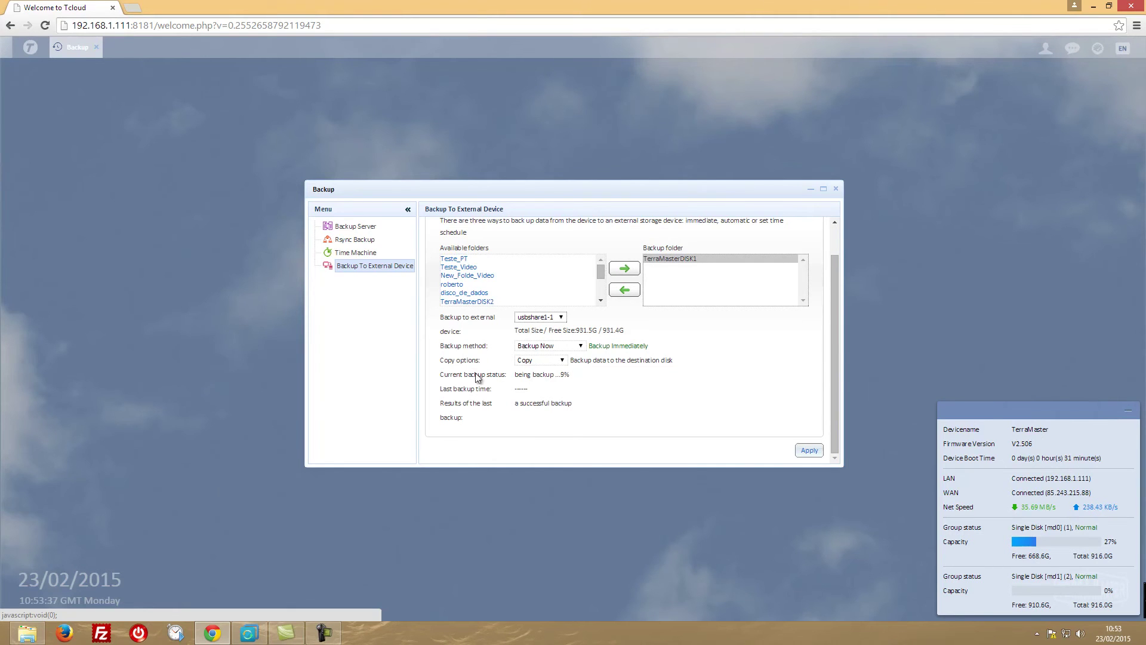
left_click(27, 633)
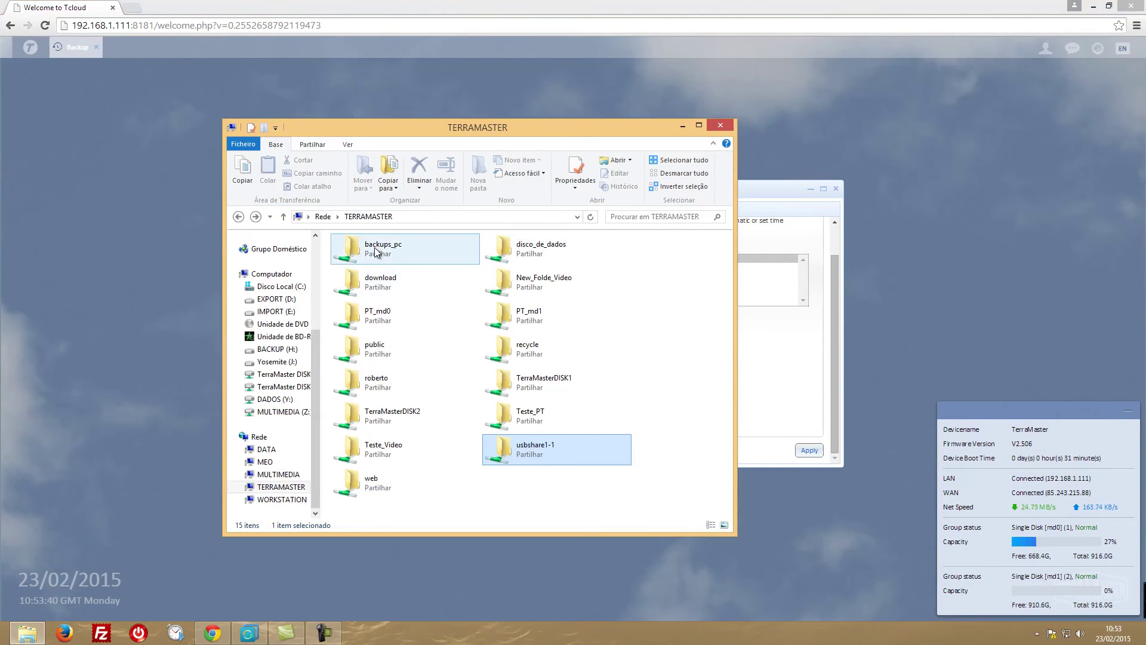
Compare DISK 1 (V:) and DISK 2 (W:), select the 150MB archive, and check AOMEI at 11%.
left_click(276, 374)
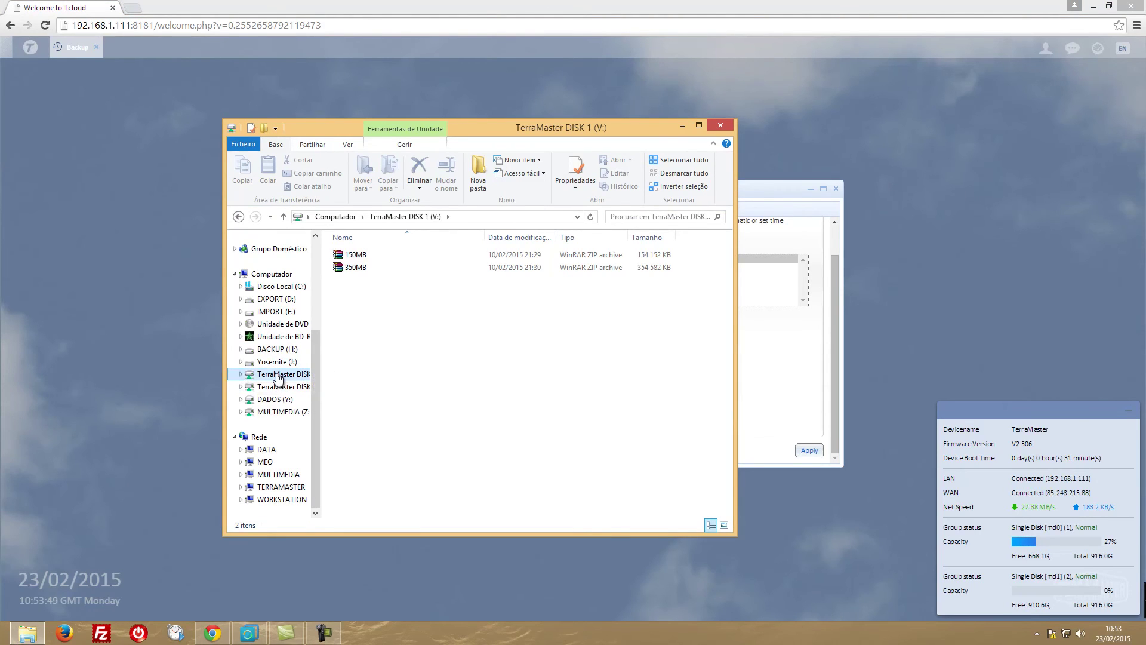
left_click(278, 389)
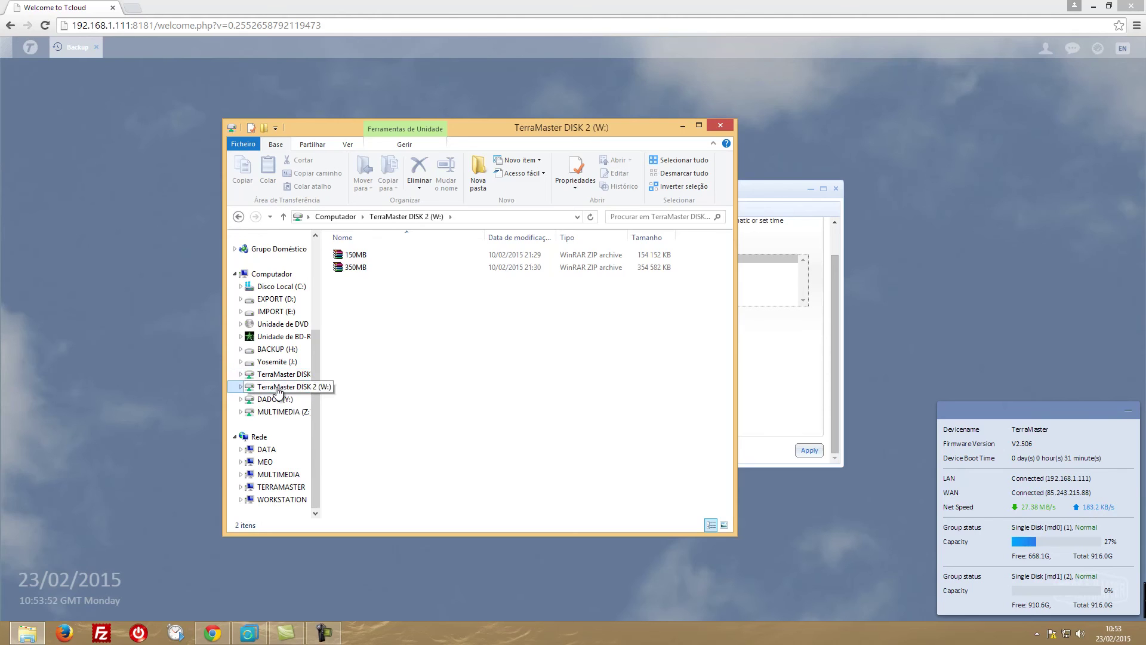
left_click(358, 257)
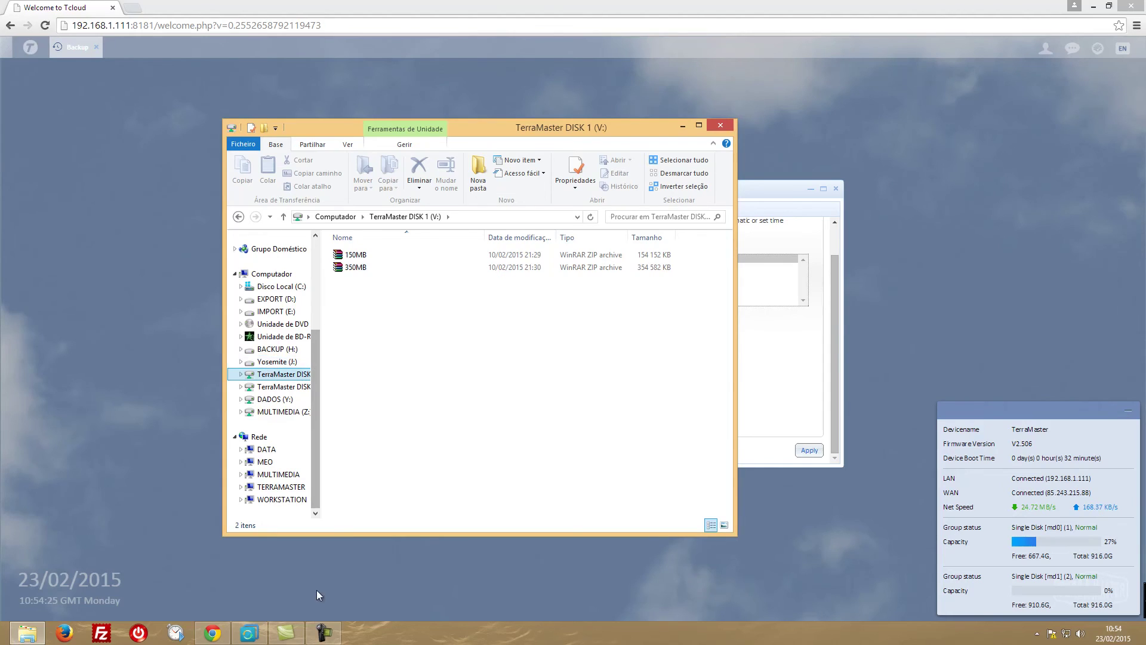
left_click(248, 633)
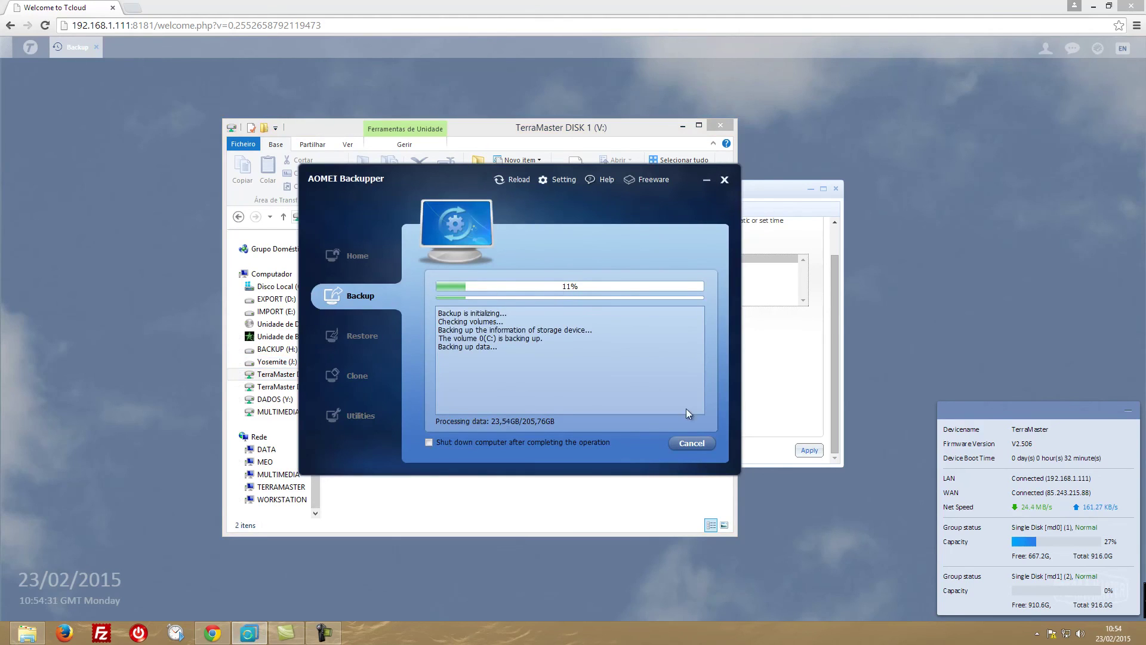
Cancel the running AOMEI system backup and select System Backup(1) in the Restore list.
left_click(690, 443)
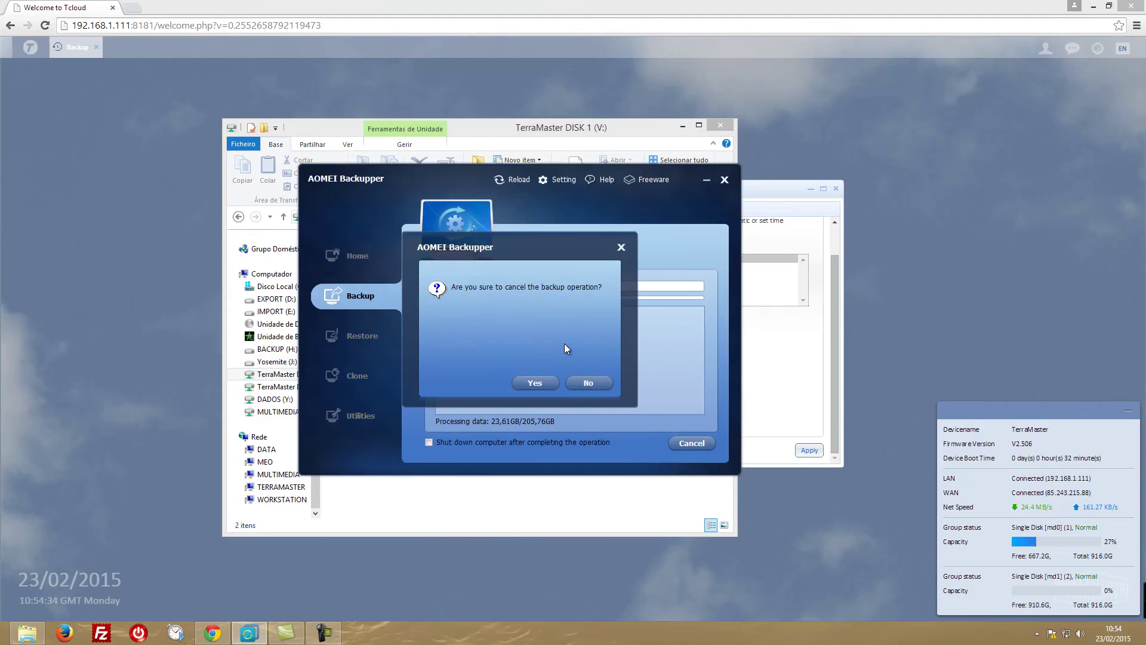
left_click(550, 382)
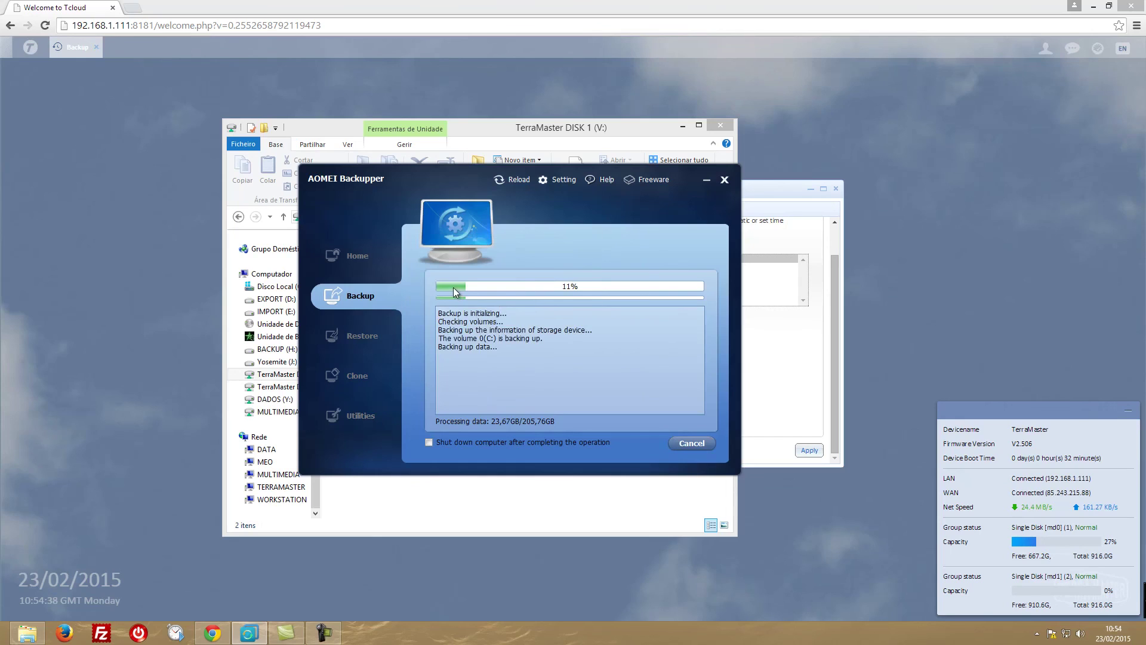
left_click(689, 443)
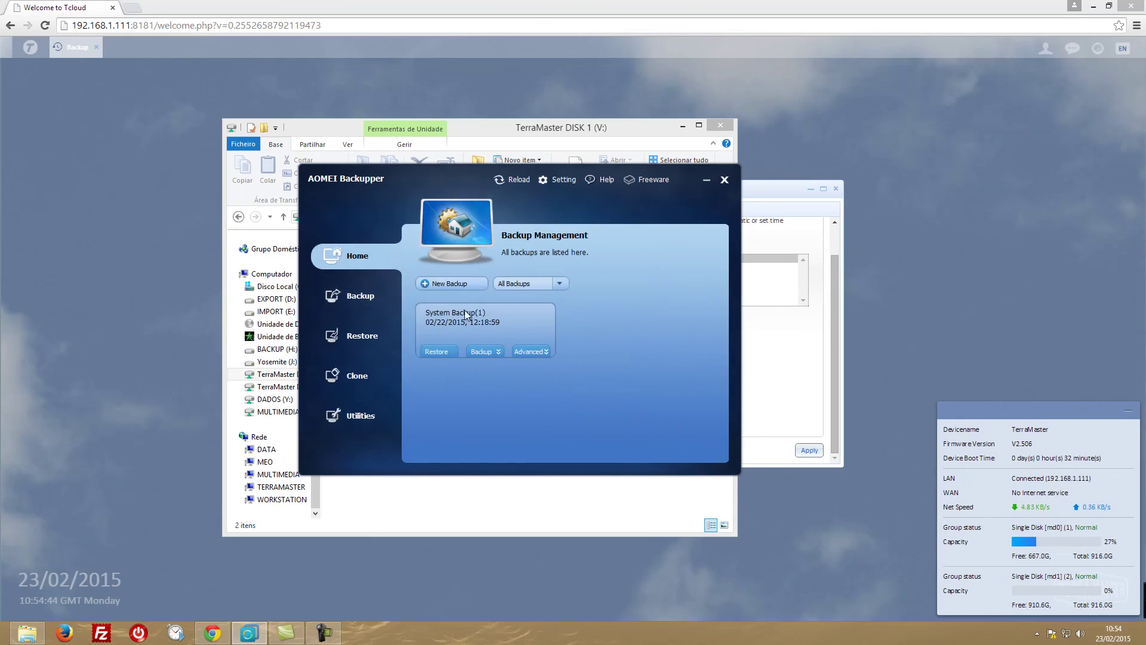
left_click(362, 334)
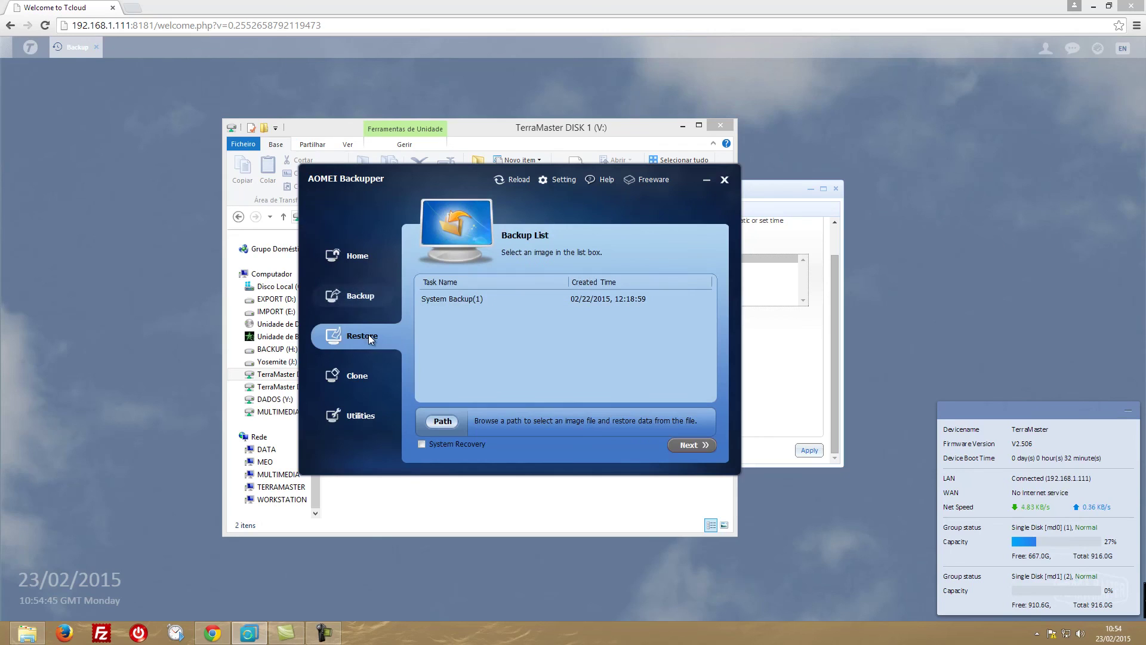
left_click(471, 303)
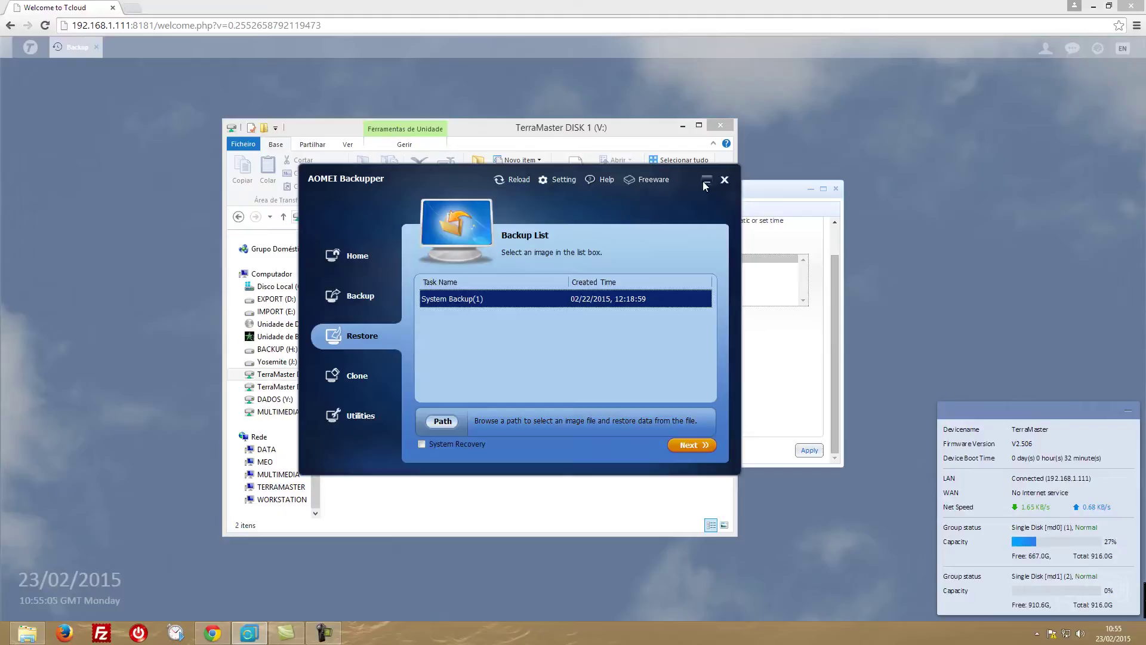
Close AOMEI Backupper and browse TERRAMASTER > usbshare1-1 > TerraMasterDISK1 to find the 150MB archive.
left_click(724, 180)
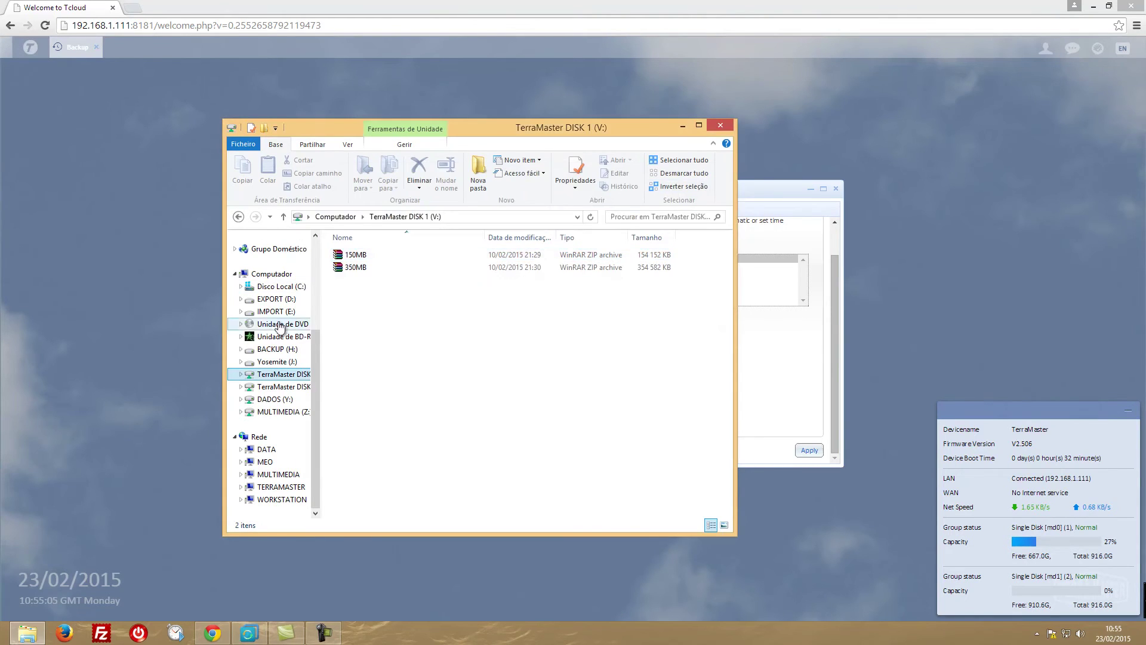
left_click(281, 487)
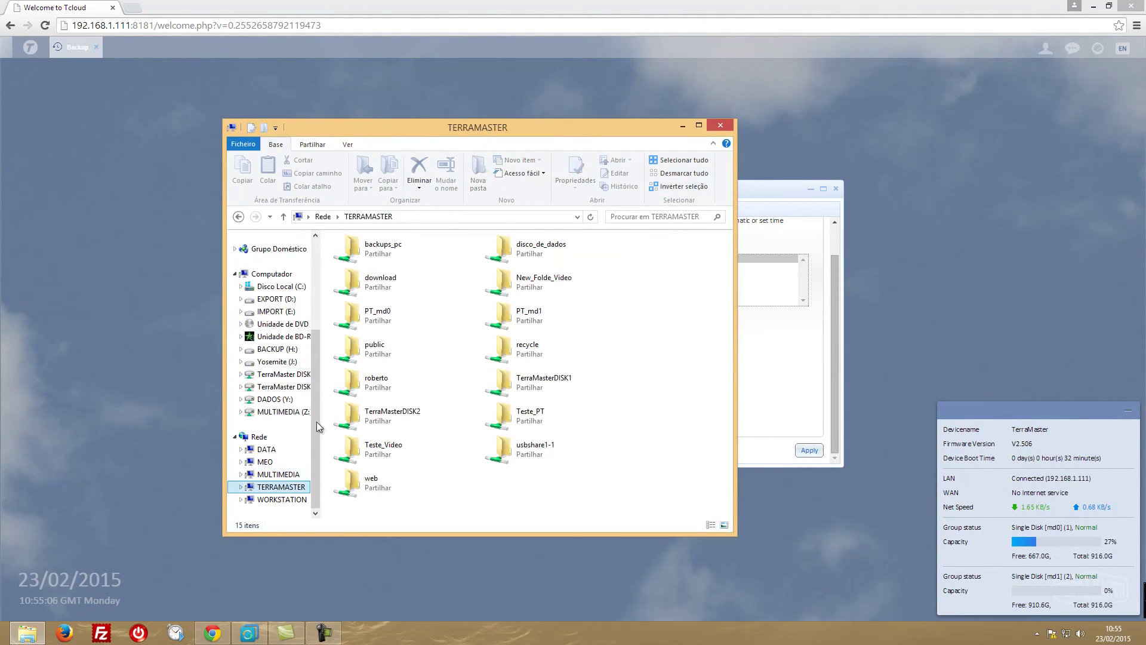
double_click(508, 450)
left_click(391, 256)
double_click(390, 257)
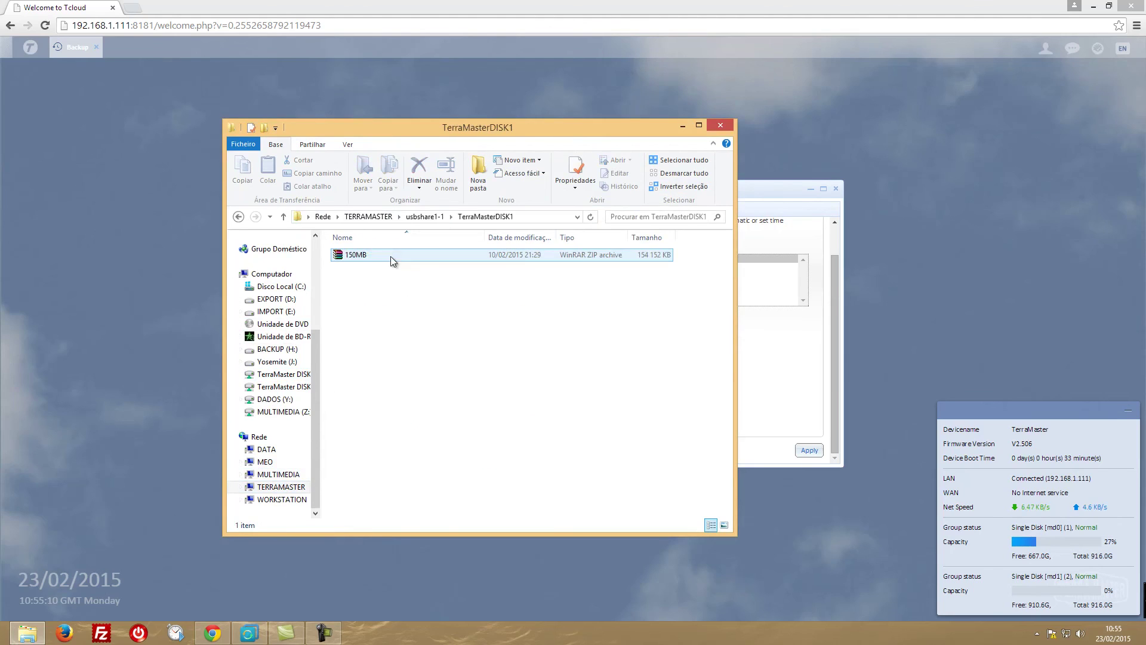
left_click(356, 256)
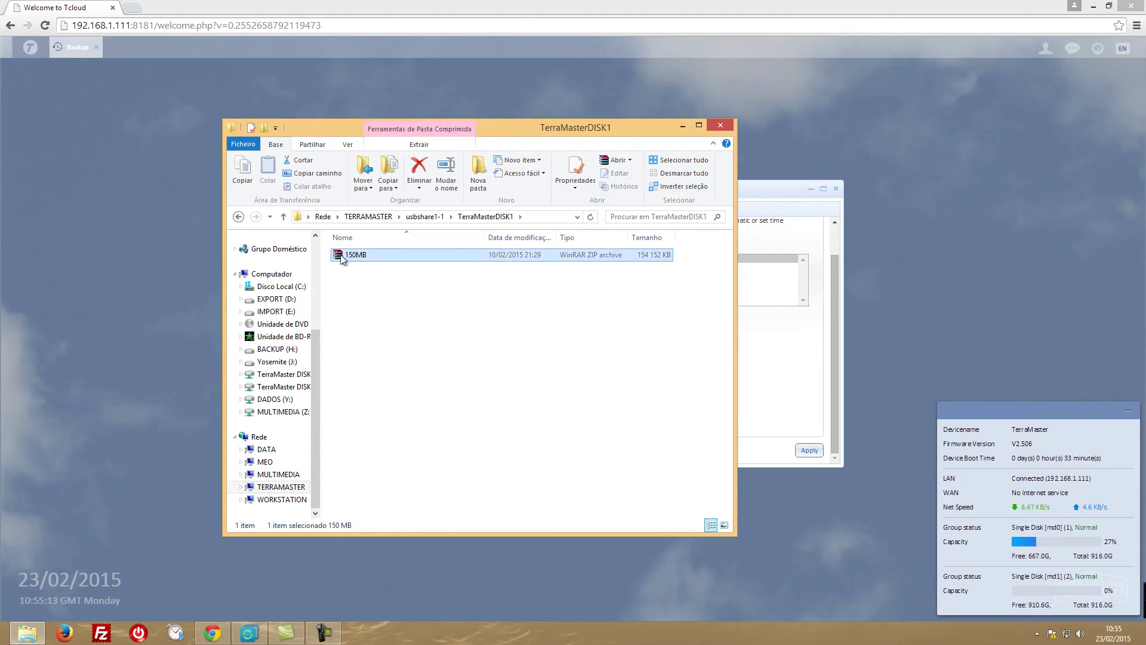
Compare the Tcloud copy progress against the files in the USB TerraMasterDISK1 folder.
left_click(763, 189)
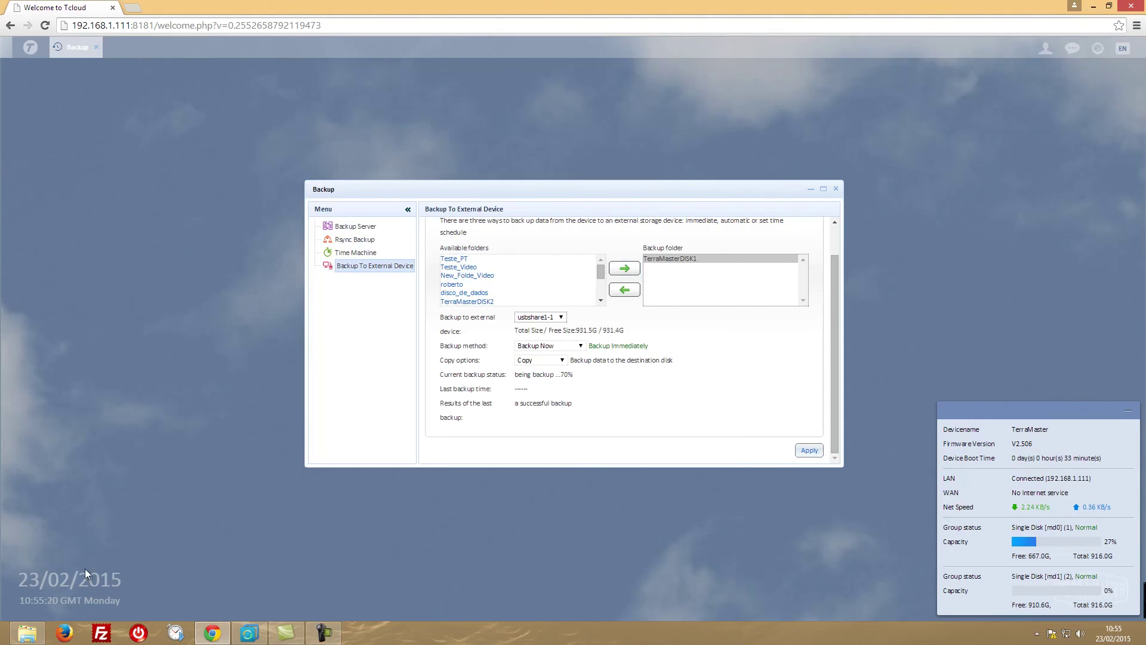
left_click(26, 633)
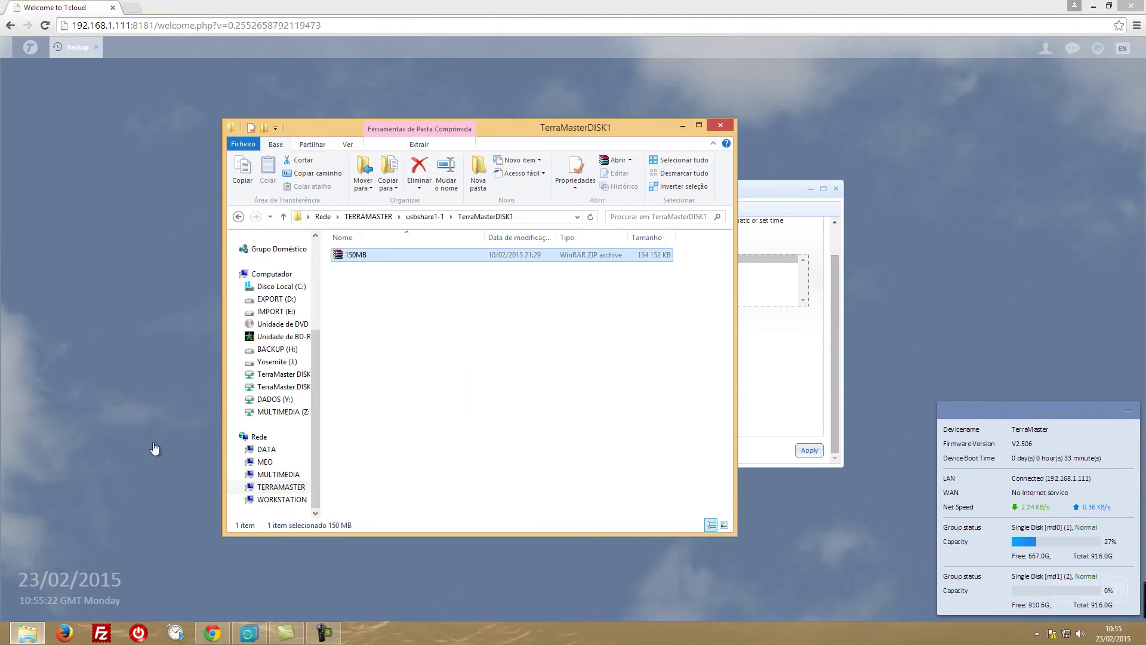
left_click(239, 217)
double_click(392, 254)
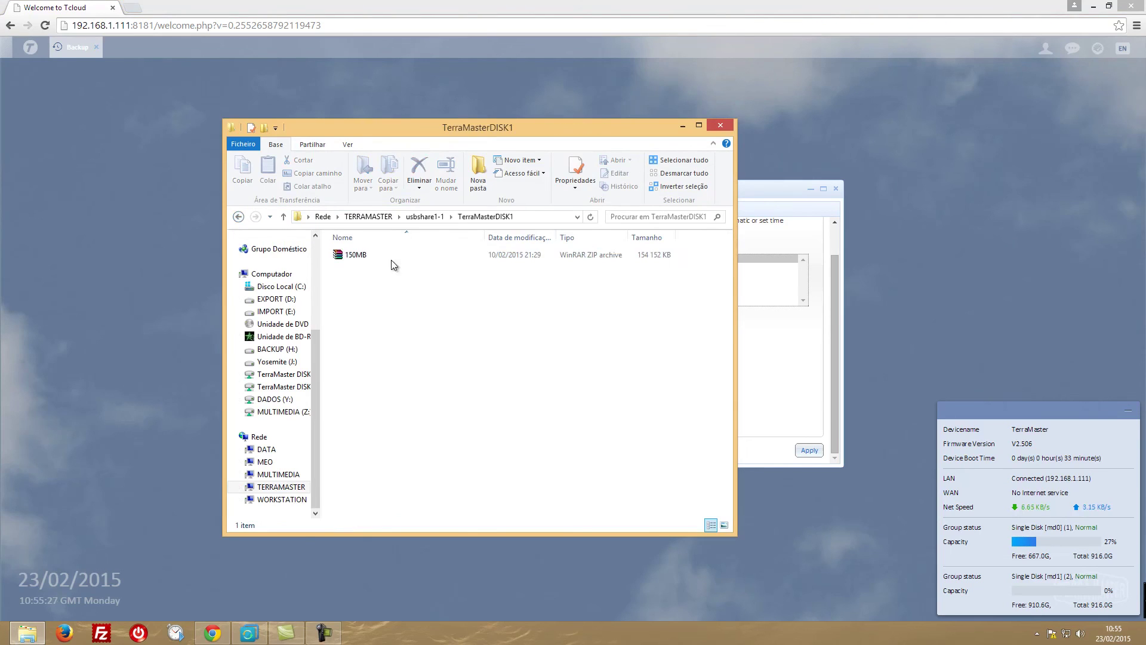
left_click(239, 217)
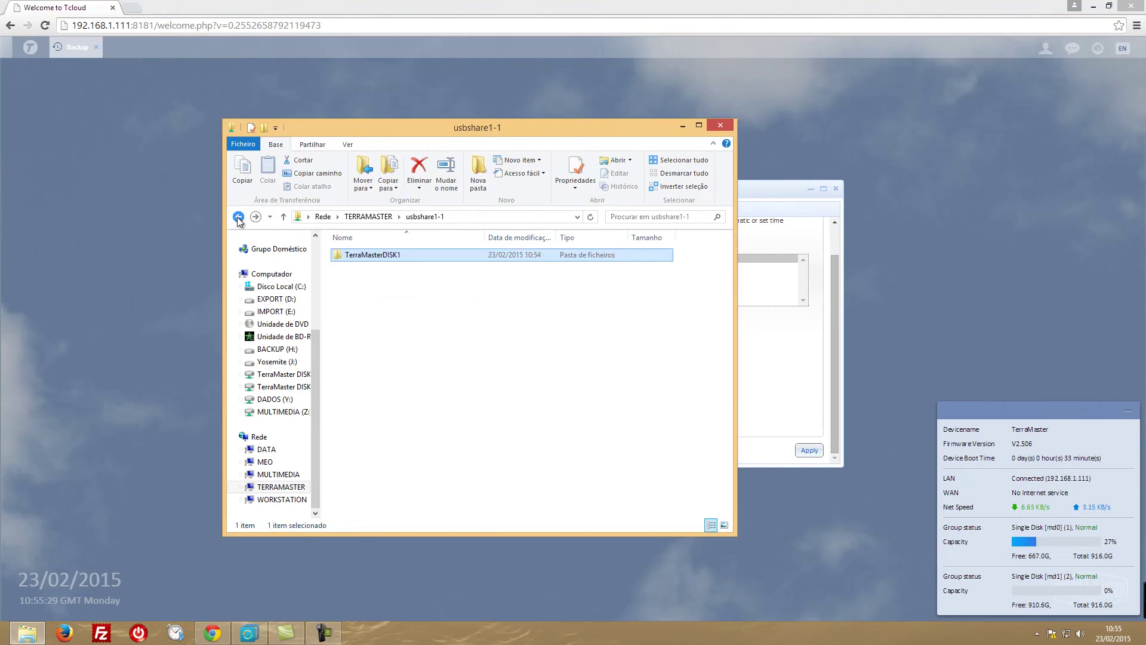
left_click(683, 126)
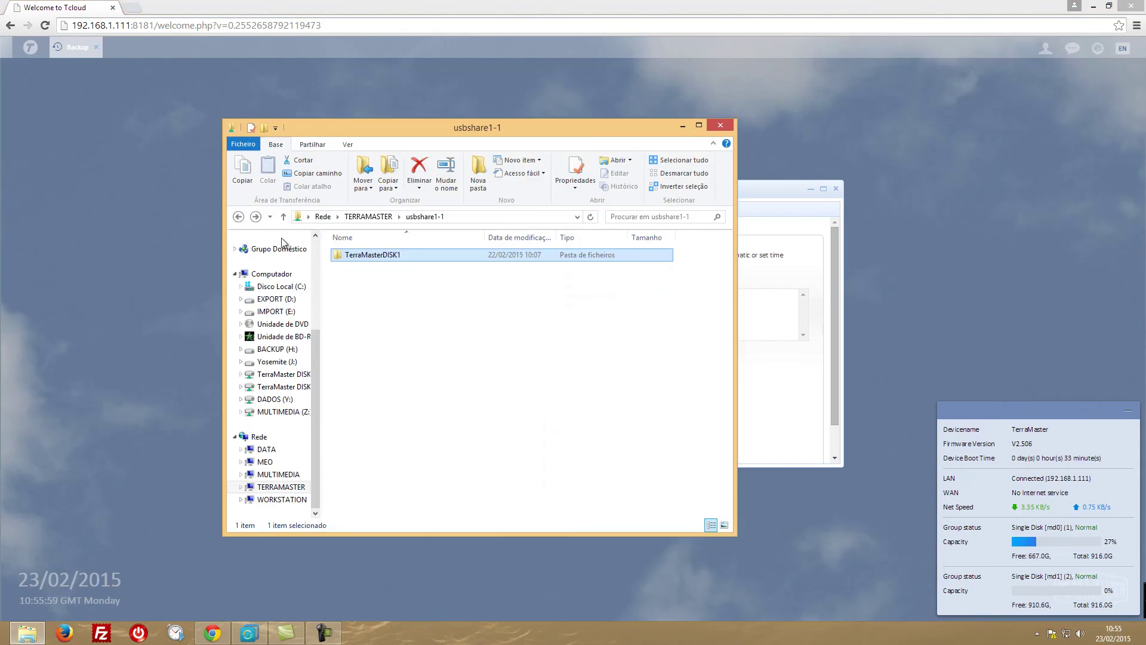
Verify both the 150MB and 350MB archives are in TerraMasterDISK1, then close Explorer and reload Backup.
left_click(239, 217)
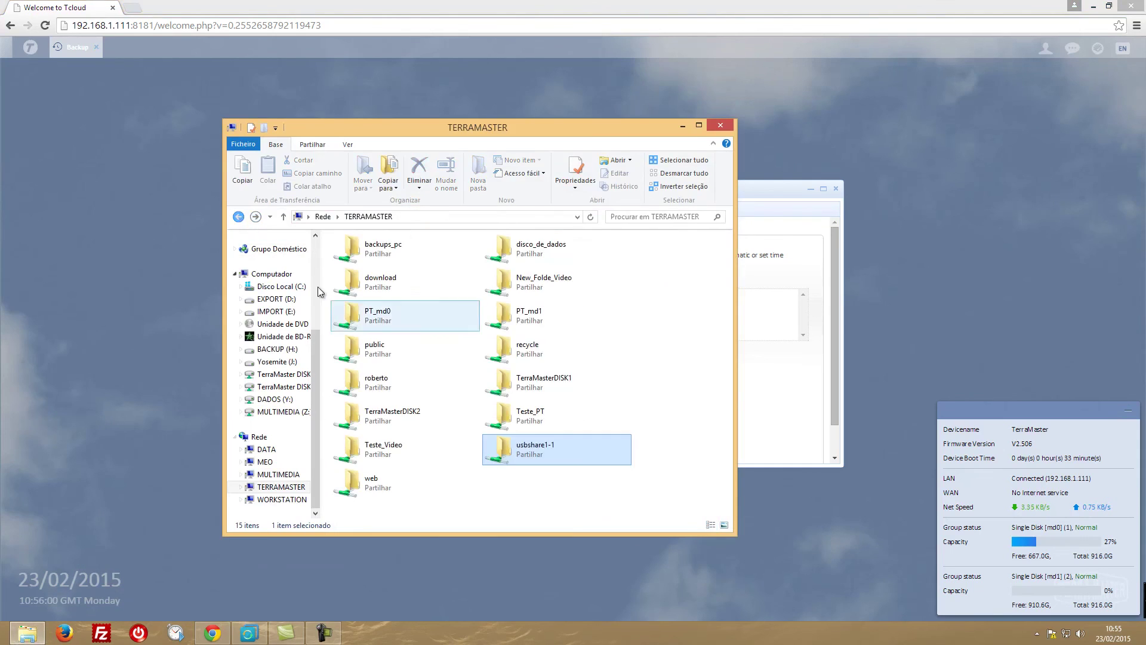
double_click(501, 458)
double_click(367, 256)
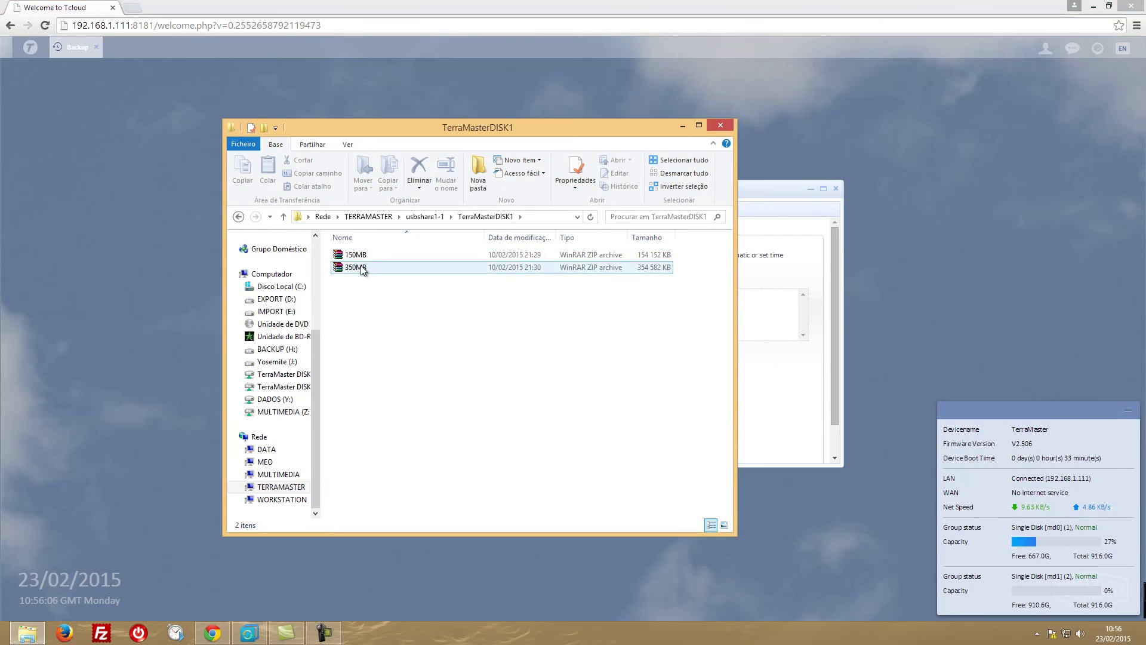
left_click(716, 124)
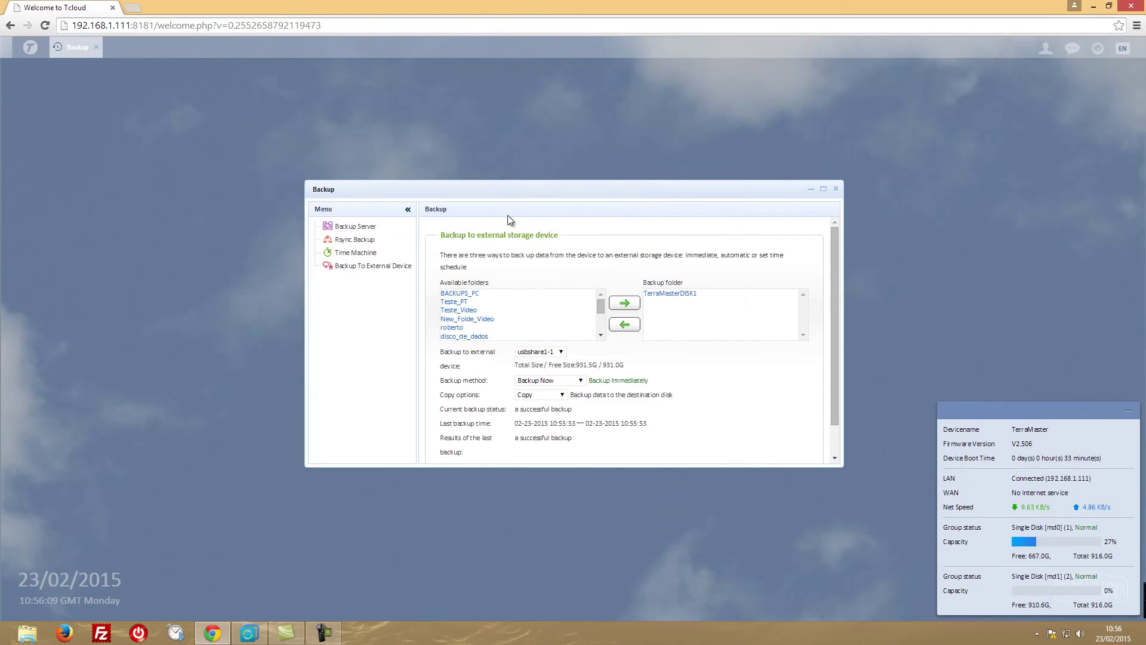
left_click(836, 189)
left_click(794, 239)
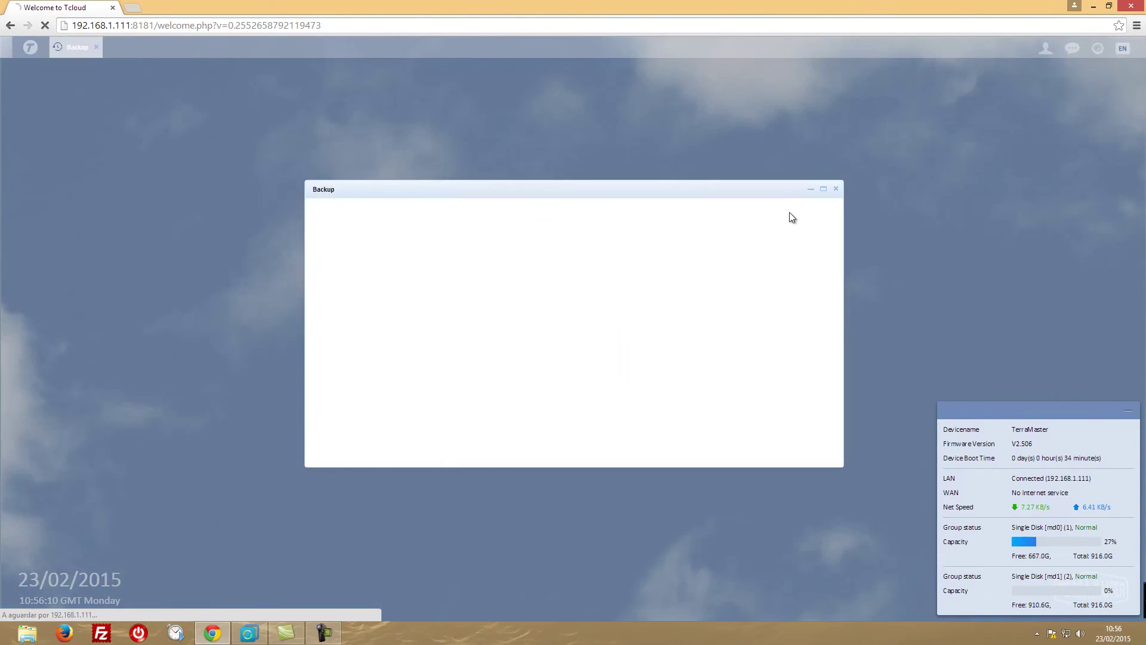